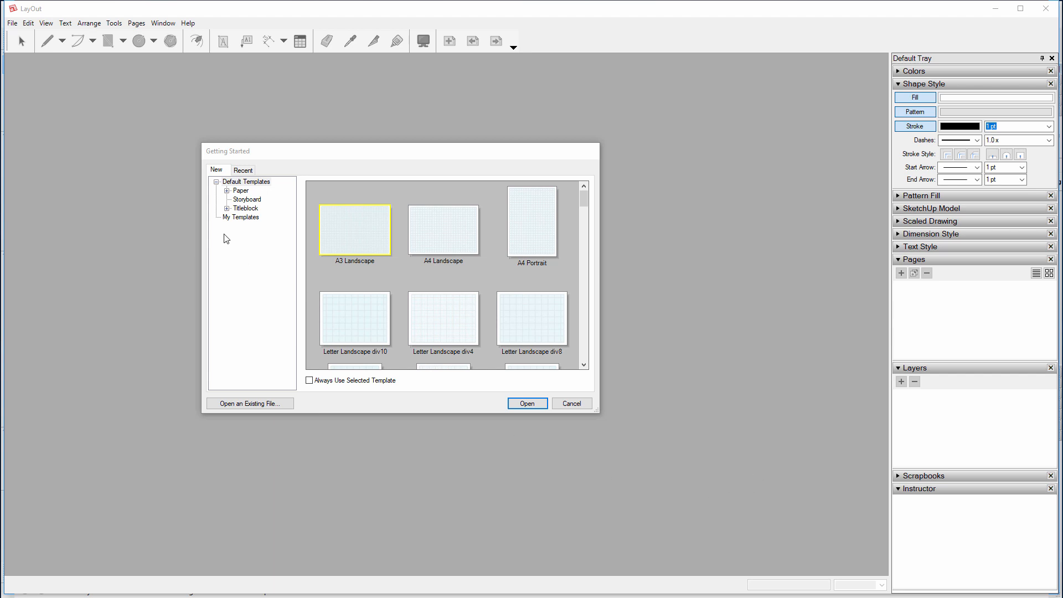
# Open a new document from the Titleblock > Contemporary > A3 Landscape template
pyautogui.click(227, 209)
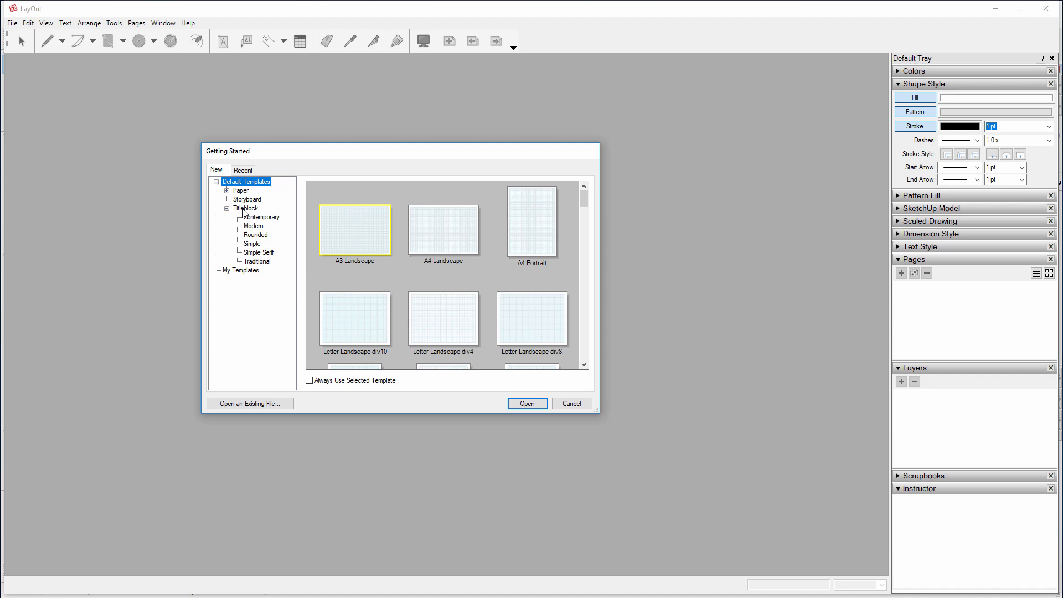
pyautogui.click(252, 218)
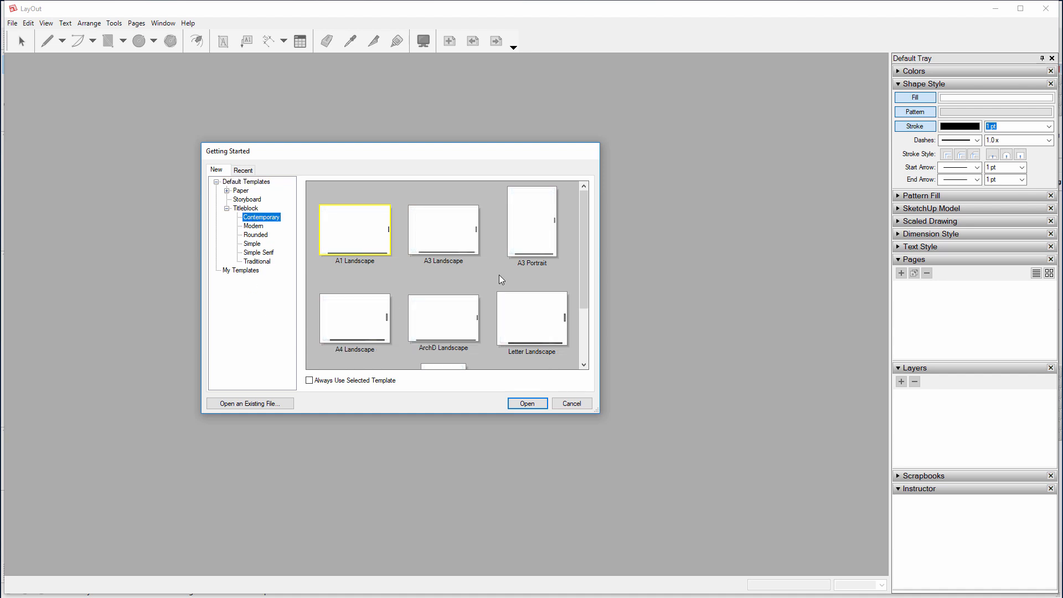
pyautogui.click(453, 235)
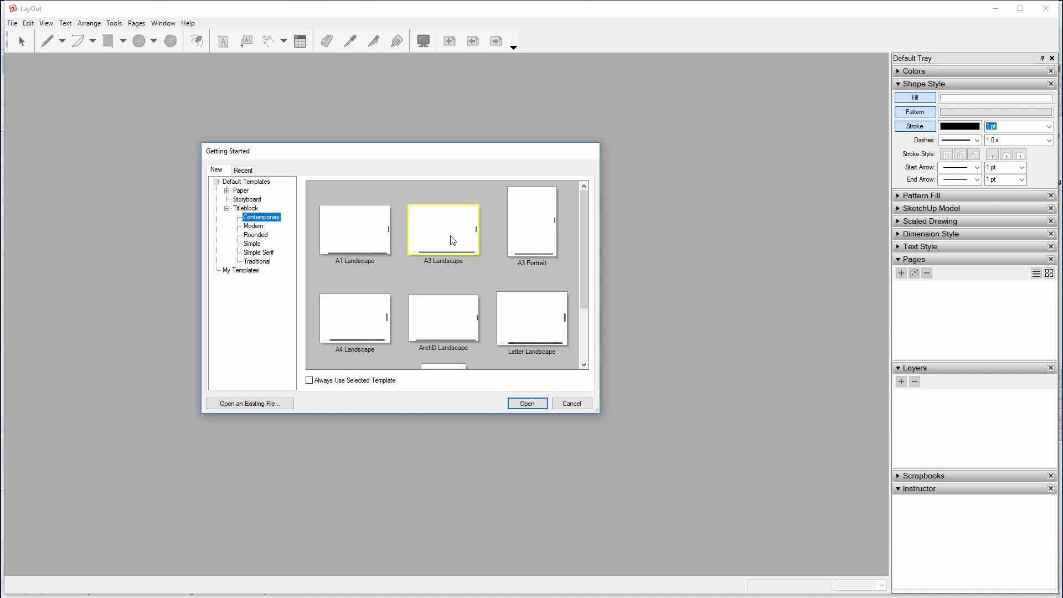
pyautogui.click(533, 407)
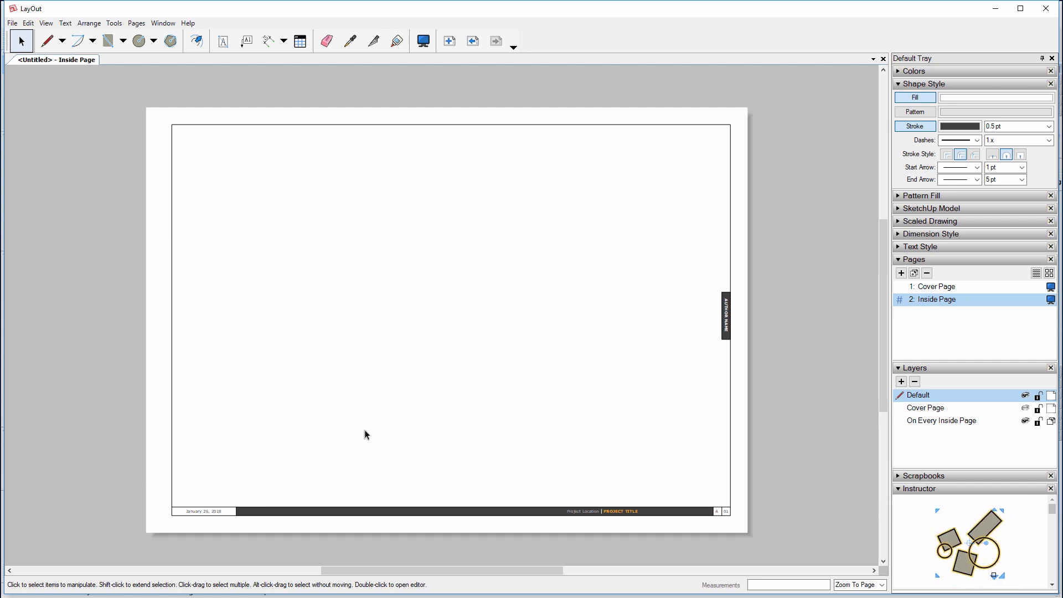
# Flip back and forth between the Cover Page and Inside Page, ending on the Cover Page
pyautogui.click(472, 46)
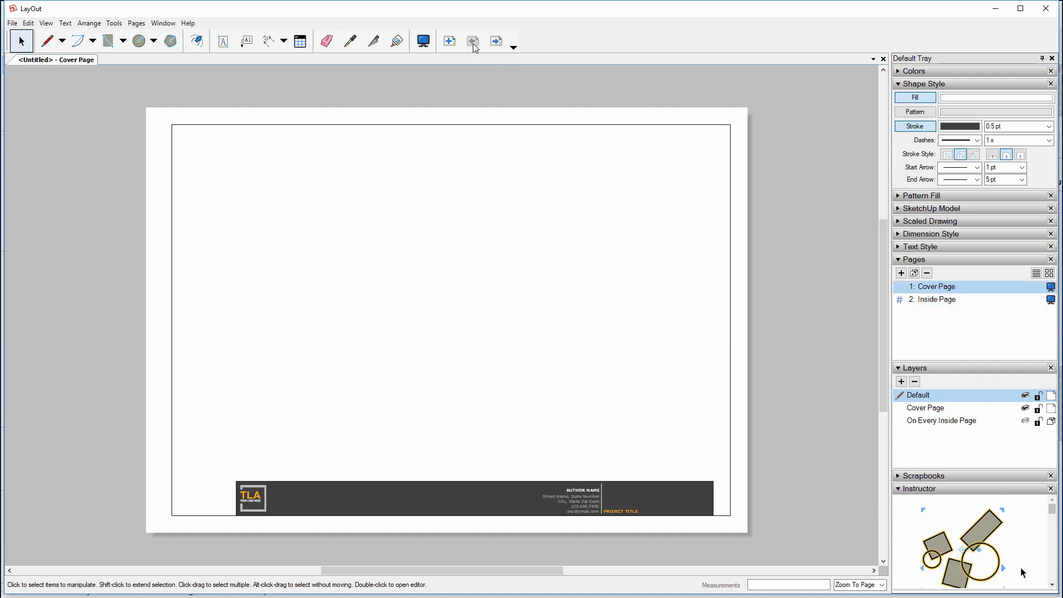
pyautogui.click(496, 42)
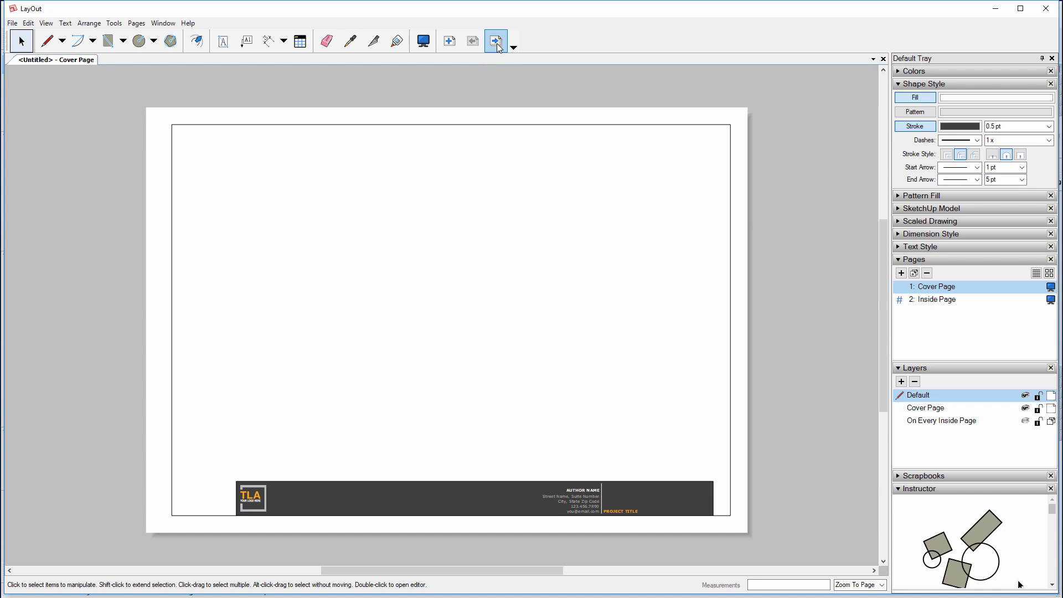
pyautogui.click(472, 41)
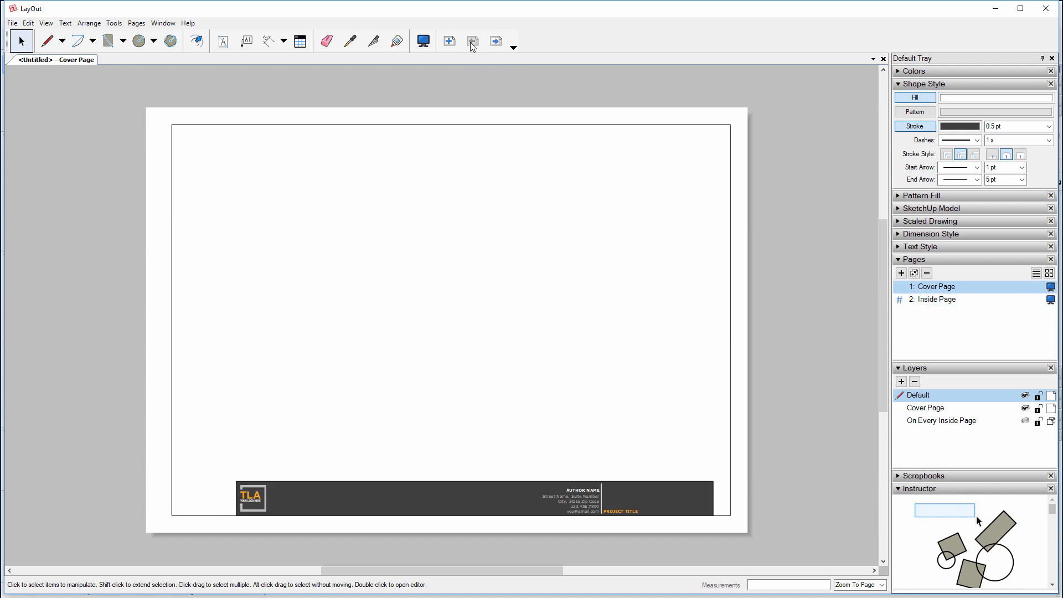
pyautogui.click(496, 41)
pyautogui.click(472, 42)
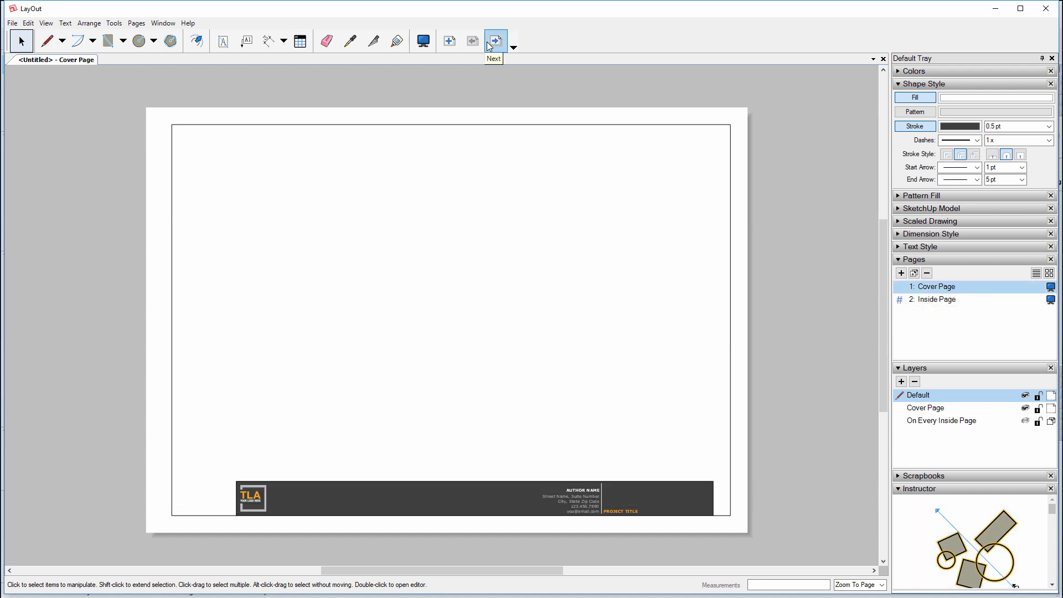
pyautogui.click(495, 41)
pyautogui.click(472, 41)
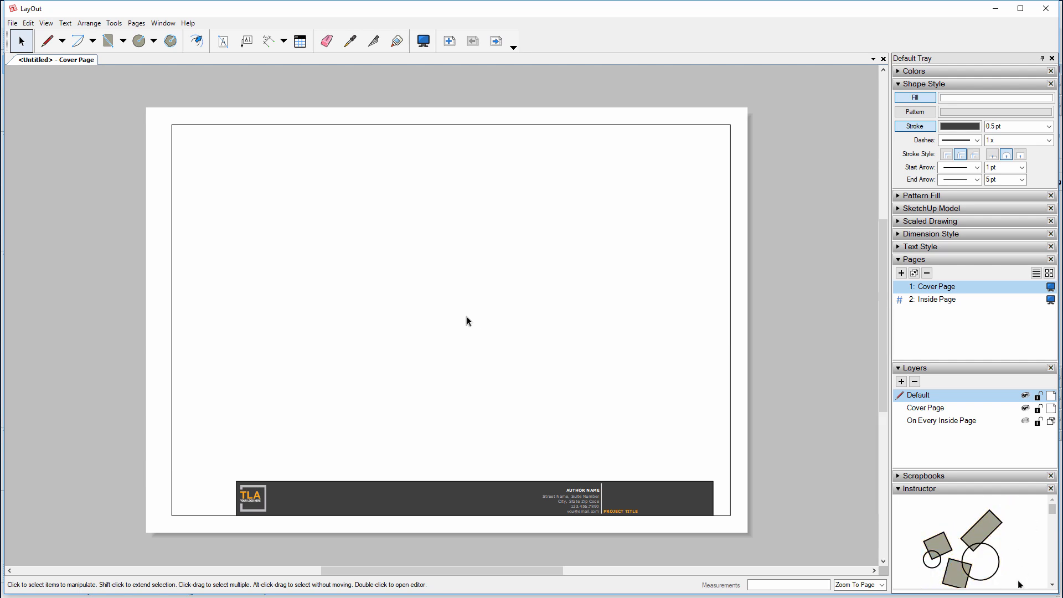
pyautogui.click(46, 23)
# In the toolbar Customize commands list, add New, Open and Save to the main toolbar
pyautogui.moveTo(51, 44)
pyautogui.click(201, 57)
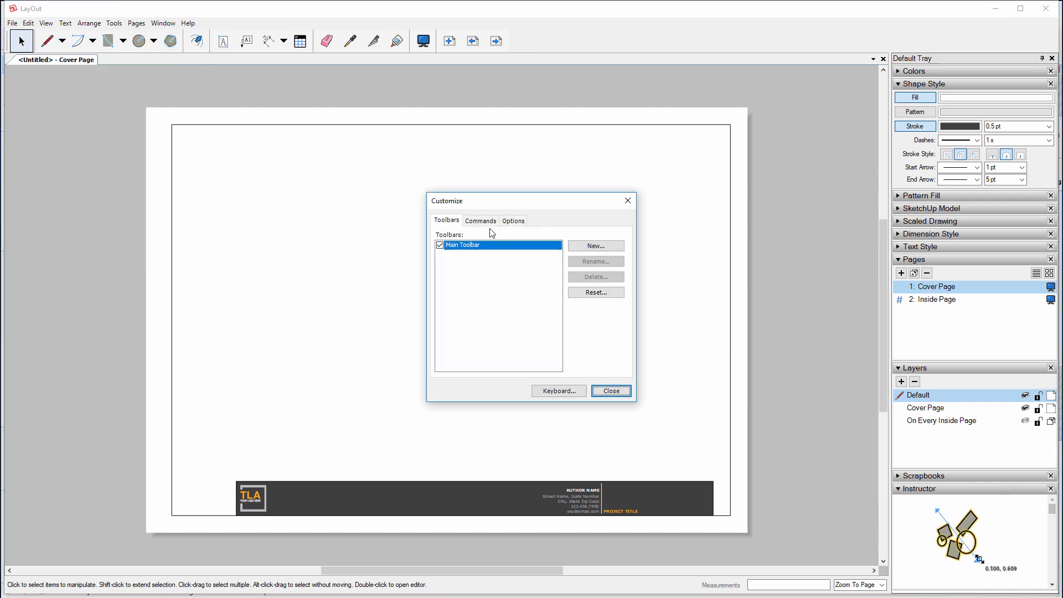
pyautogui.click(480, 221)
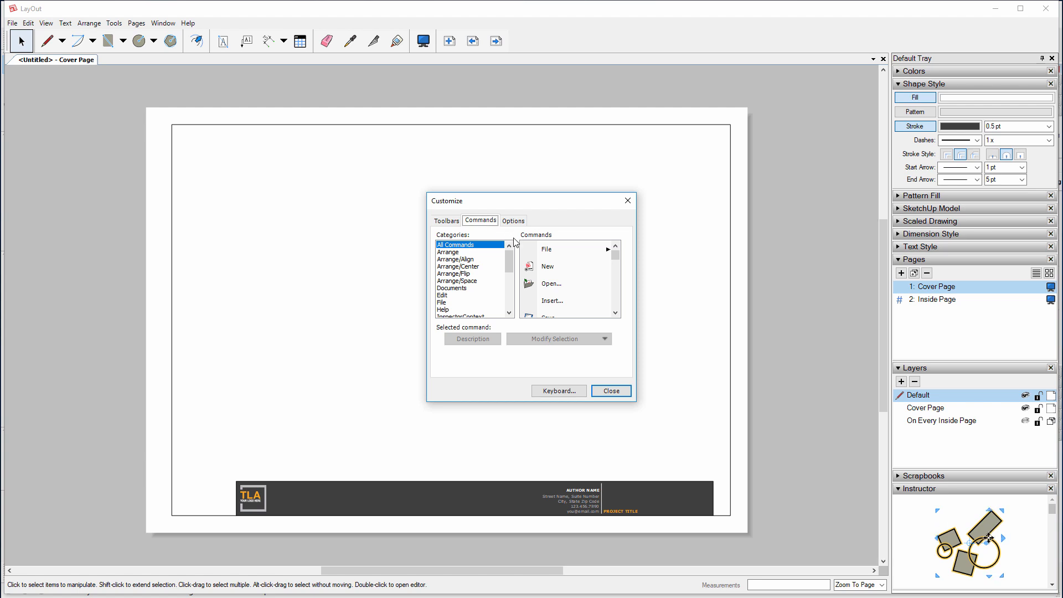
pyautogui.moveTo(529, 267); pyautogui.dragTo(17, 42)
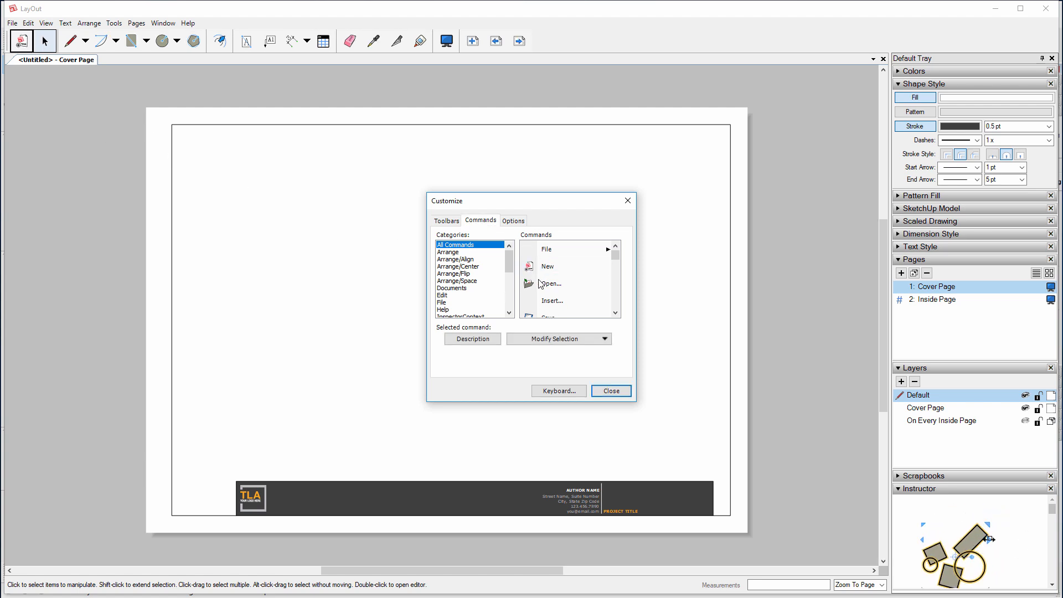
pyautogui.moveTo(541, 284); pyautogui.dragTo(40, 45)
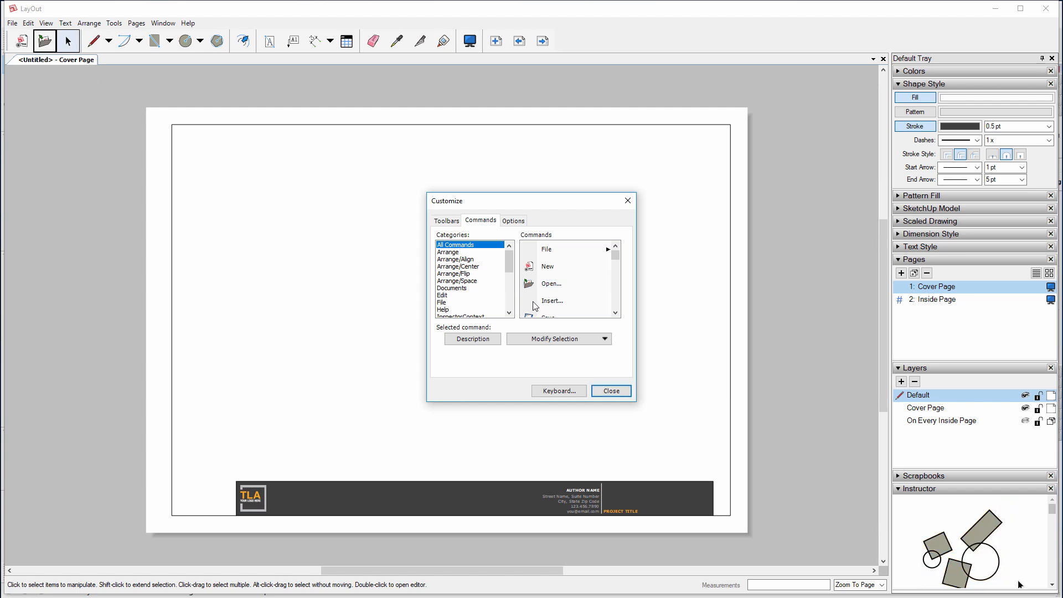
pyautogui.moveTo(533, 315); pyautogui.dragTo(56, 43)
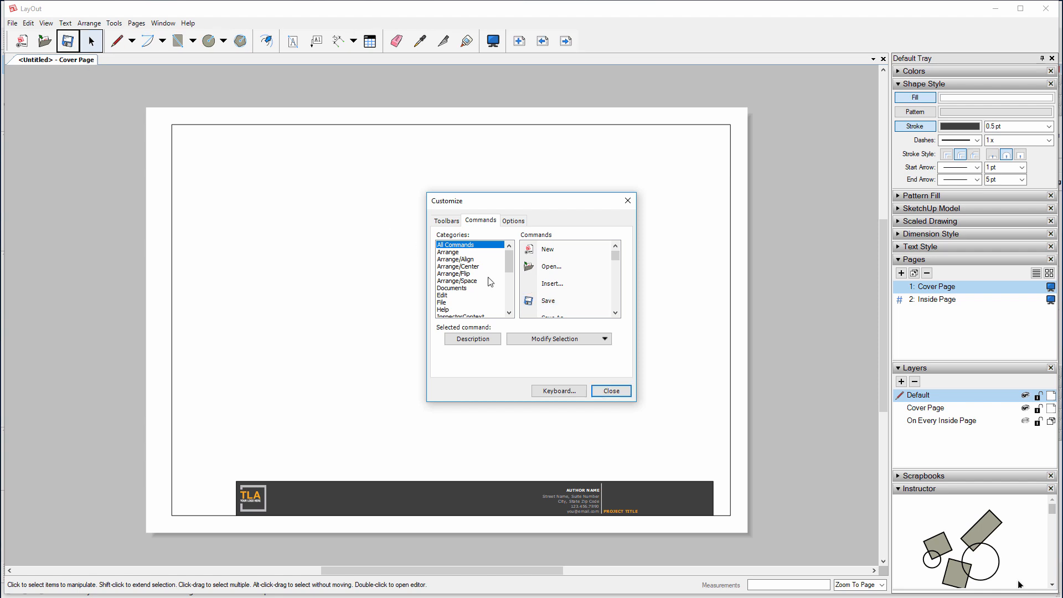
# Add Insert, Undo and Redo to the main toolbar
pyautogui.moveTo(533, 285); pyautogui.dragTo(89, 43)
pyautogui.scroll(-1, 571, 290)
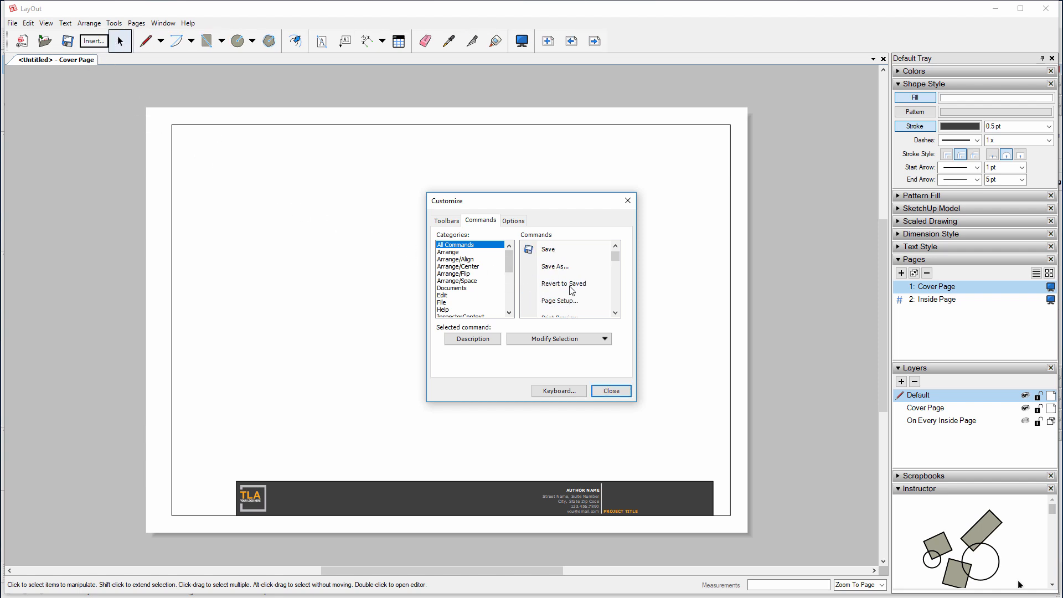
pyautogui.scroll(-3, 571, 290)
pyautogui.moveTo(546, 289); pyautogui.dragTo(109, 42)
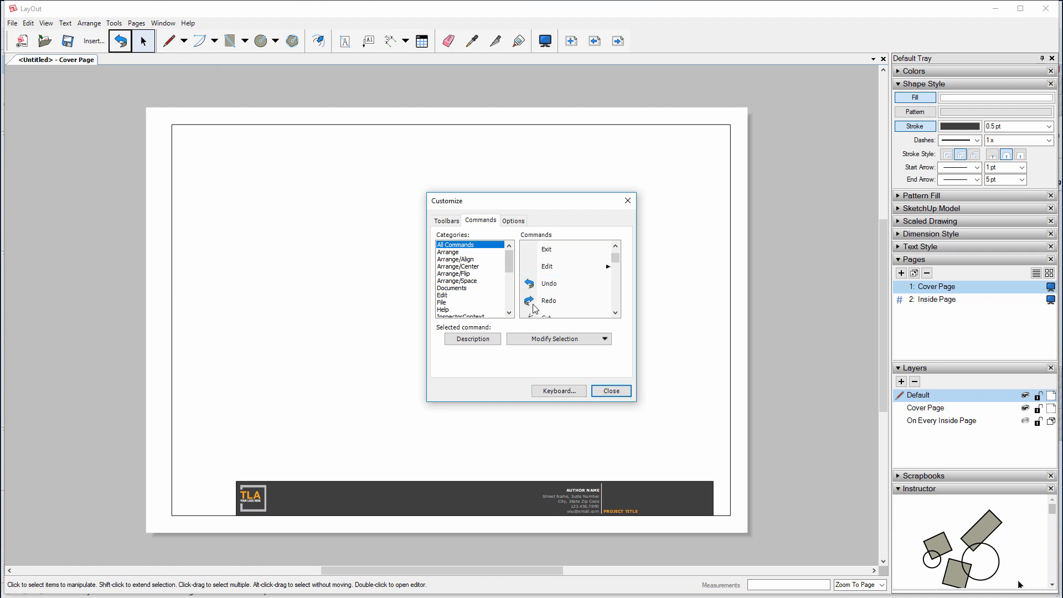
pyautogui.moveTo(535, 308); pyautogui.dragTo(143, 41)
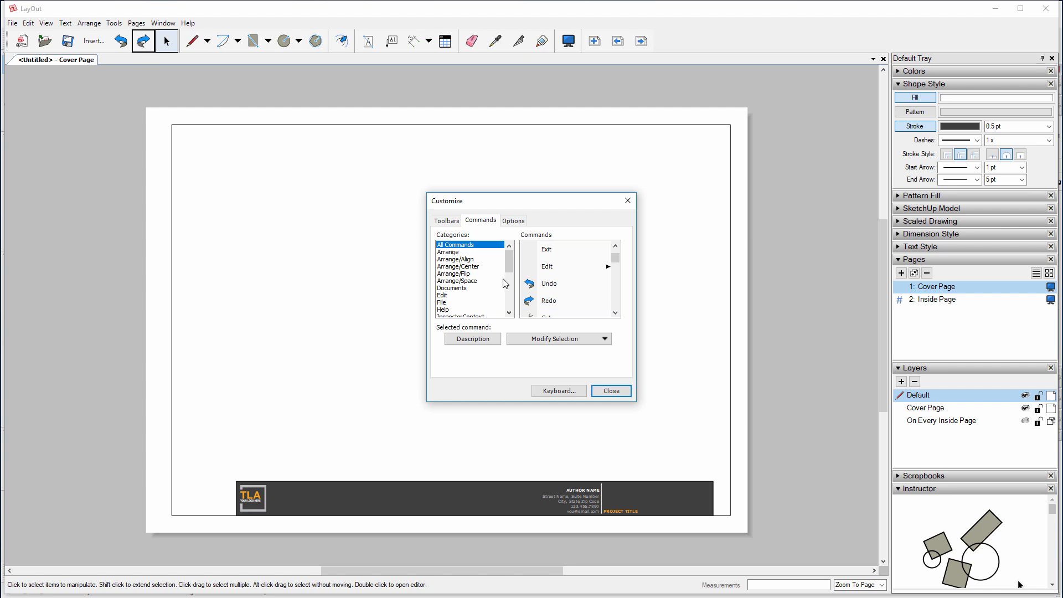
pyautogui.scroll(-3, 565, 306)
pyautogui.scroll(-8, 541, 283)
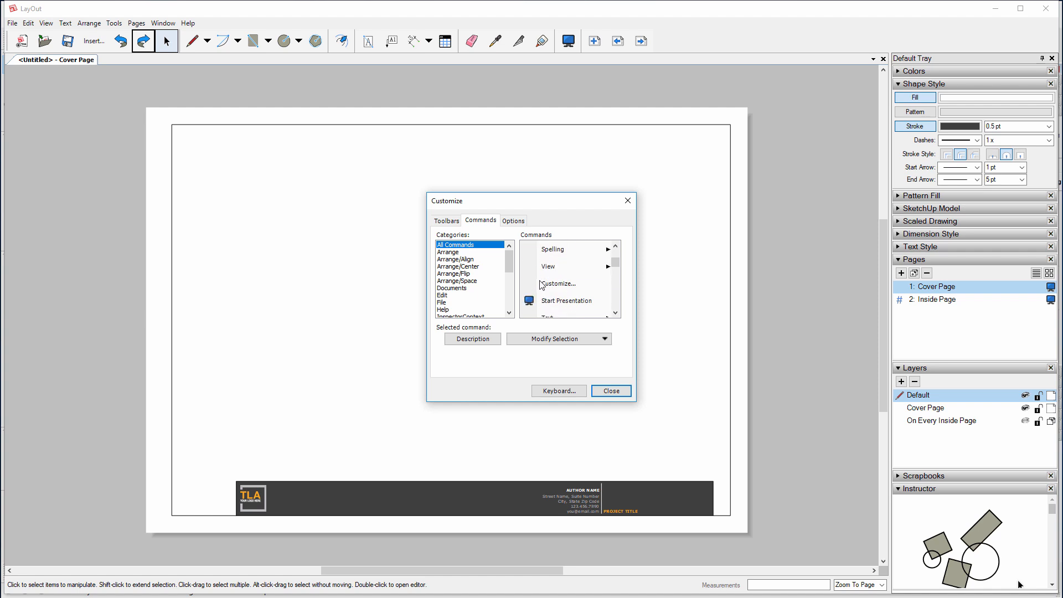
pyautogui.scroll(-10, 541, 285)
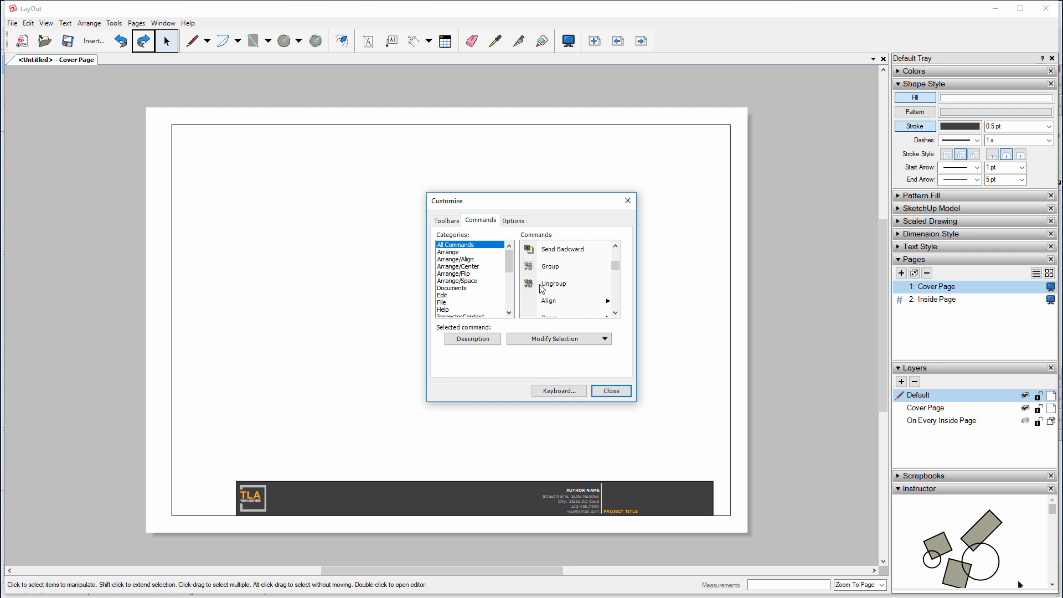
pyautogui.scroll(-10, 541, 288)
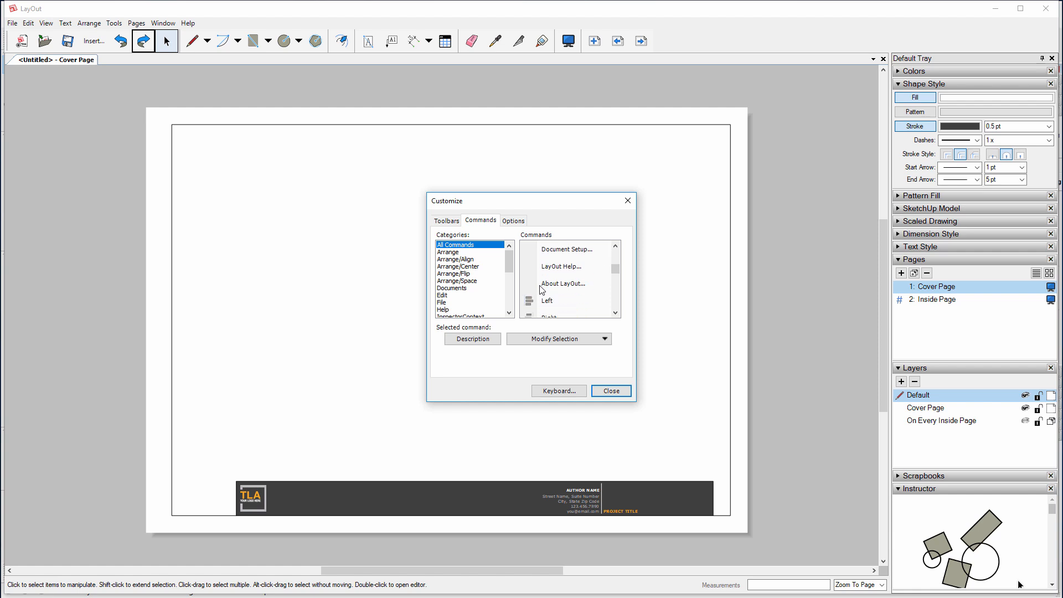
pyautogui.scroll(-10, 541, 290)
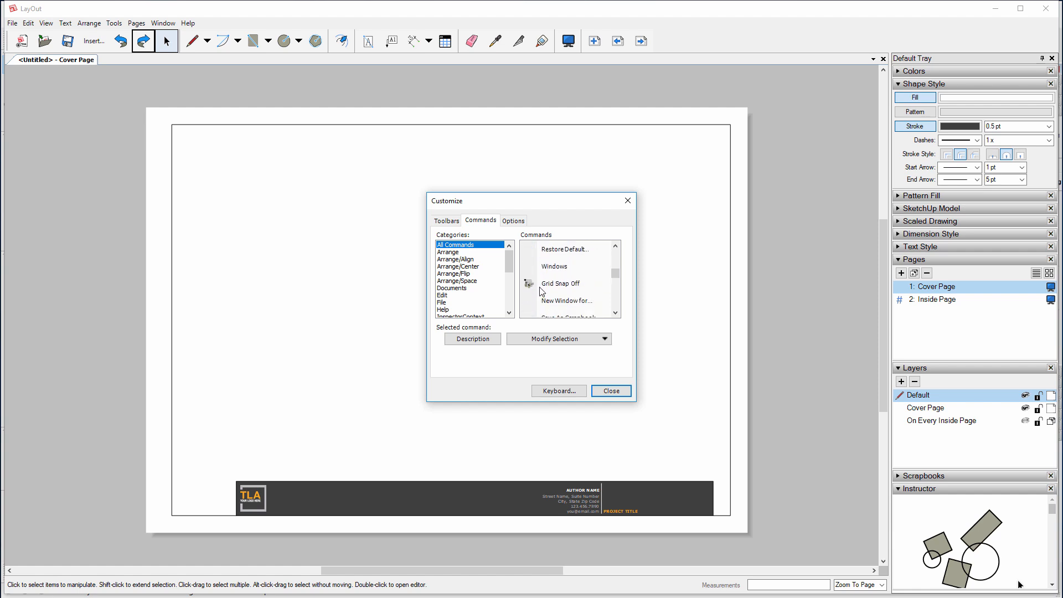
# Place Grid Snap Off, Zoom to Page, Actual Size, Duplicate and Delete on the main toolbar
pyautogui.moveTo(536, 285); pyautogui.dragTo(652, 43)
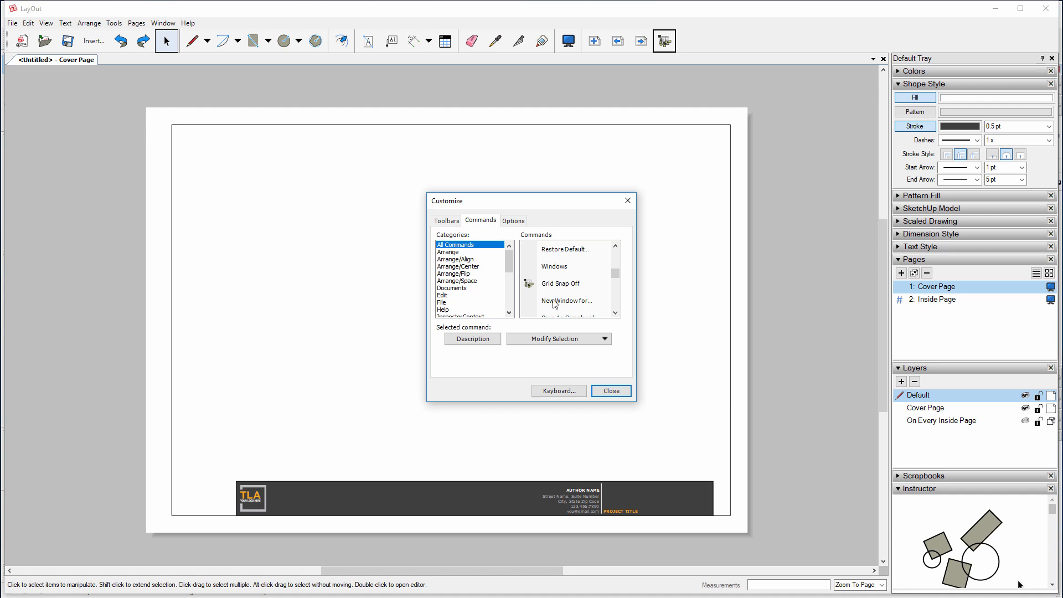
pyautogui.scroll(-1, 553, 304)
pyautogui.scroll(-1, 554, 303)
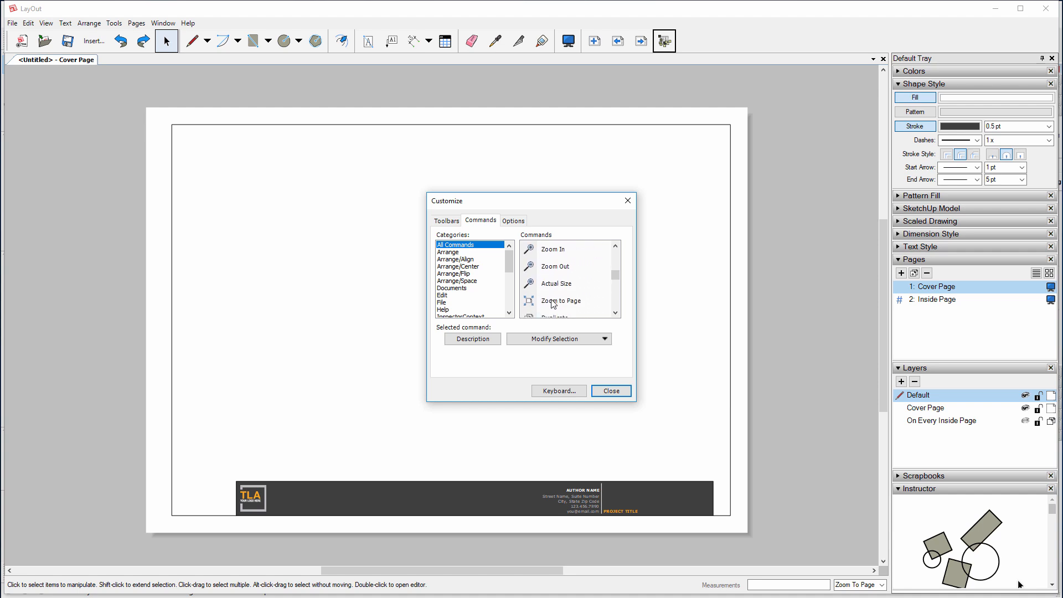
pyautogui.moveTo(553, 304); pyautogui.dragTo(640, 45)
pyautogui.moveTo(557, 284); pyautogui.dragTo(659, 94)
pyautogui.moveTo(652, 48); pyautogui.dragTo(651, 50)
pyautogui.scroll(-1, 558, 293)
pyautogui.moveTo(553, 266); pyautogui.dragTo(609, 51)
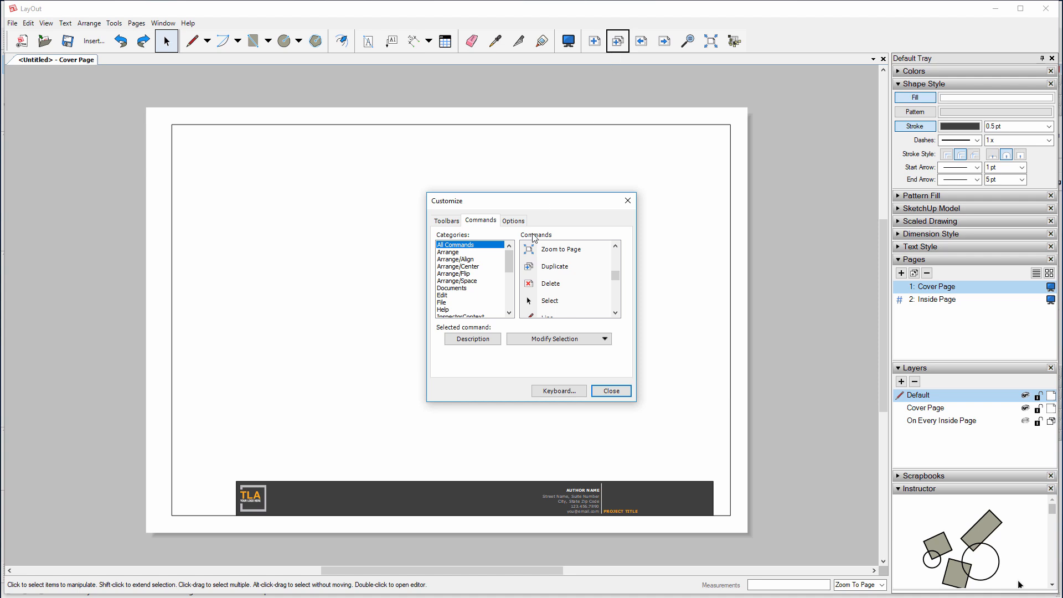
pyautogui.moveTo(530, 287)
pyautogui.mouseDown()
pyautogui.moveTo(681, 173)
pyautogui.moveTo(677, 45)
pyautogui.mouseUp()
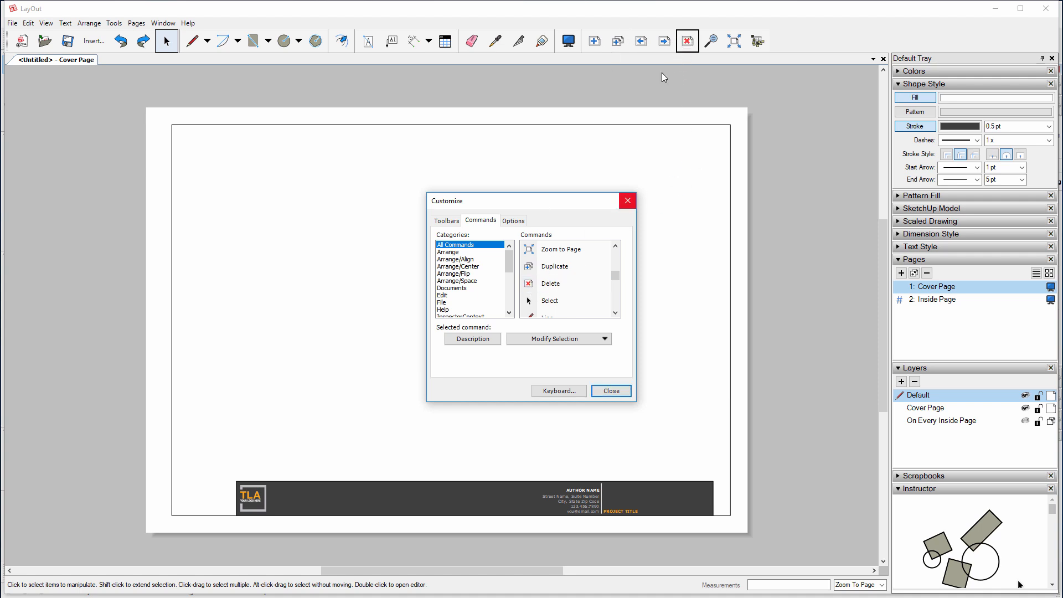
# Drag two more commands from the list onto the right end of the main toolbar
pyautogui.scroll(-1, 552, 308)
pyautogui.scroll(-8, 552, 308)
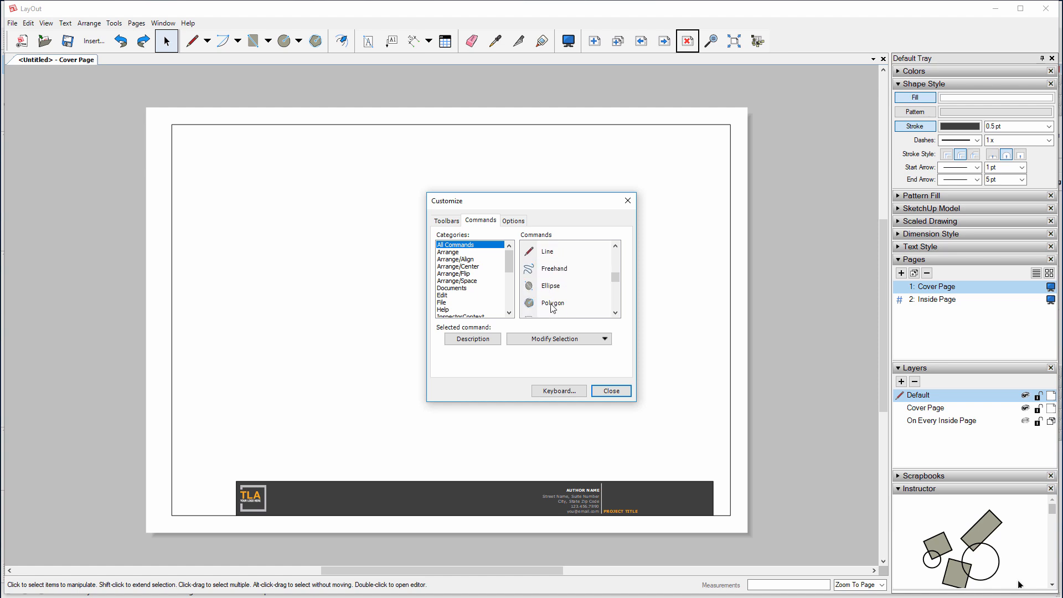
pyautogui.scroll(-3, 554, 307)
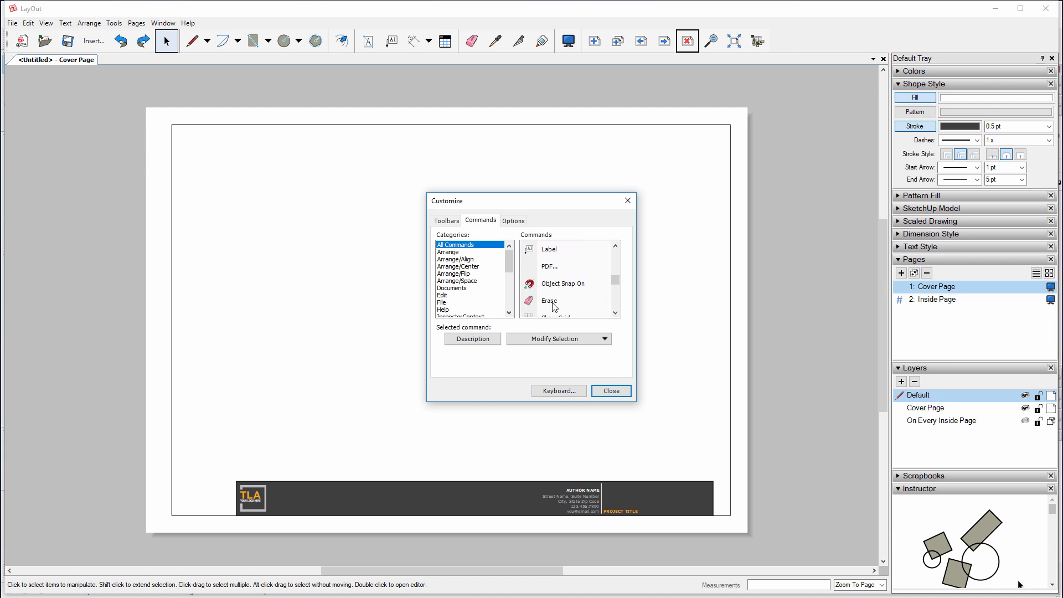
pyautogui.moveTo(560, 283); pyautogui.dragTo(745, 49)
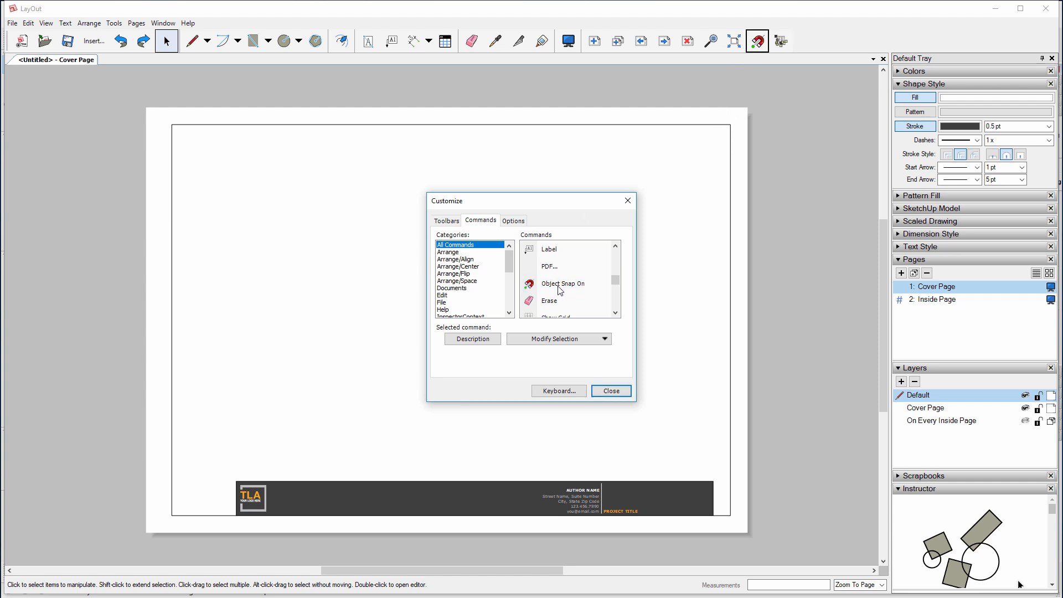
pyautogui.scroll(-1, 560, 288)
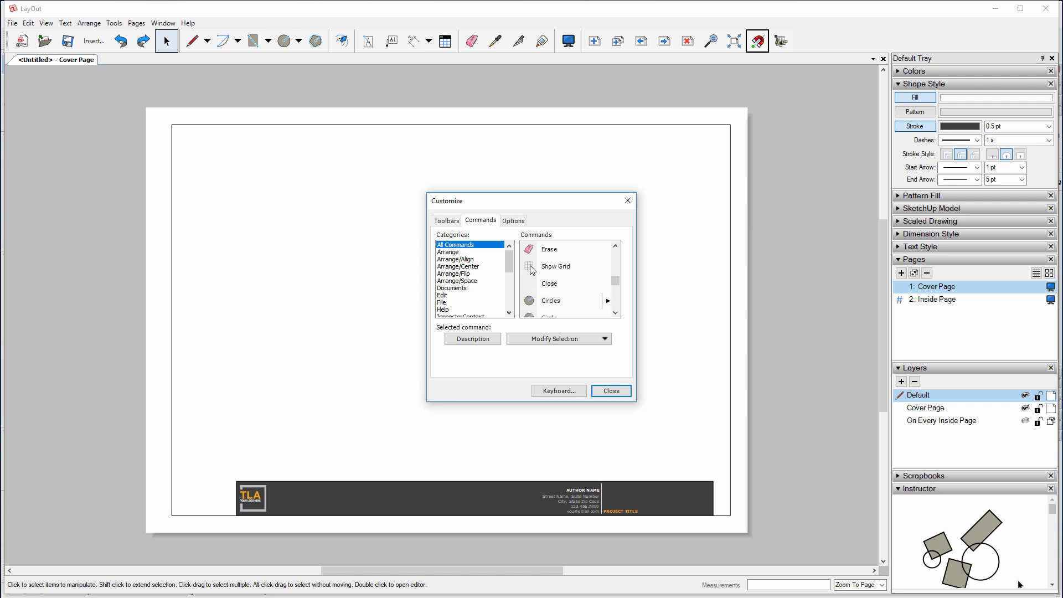
pyautogui.moveTo(549, 267)
pyautogui.mouseDown()
pyautogui.moveTo(765, 111)
pyautogui.moveTo(793, 50)
pyautogui.mouseUp()
# Close the Customize dialog, keeping all the added toolbar commands
pyautogui.scroll(-4, 563, 285)
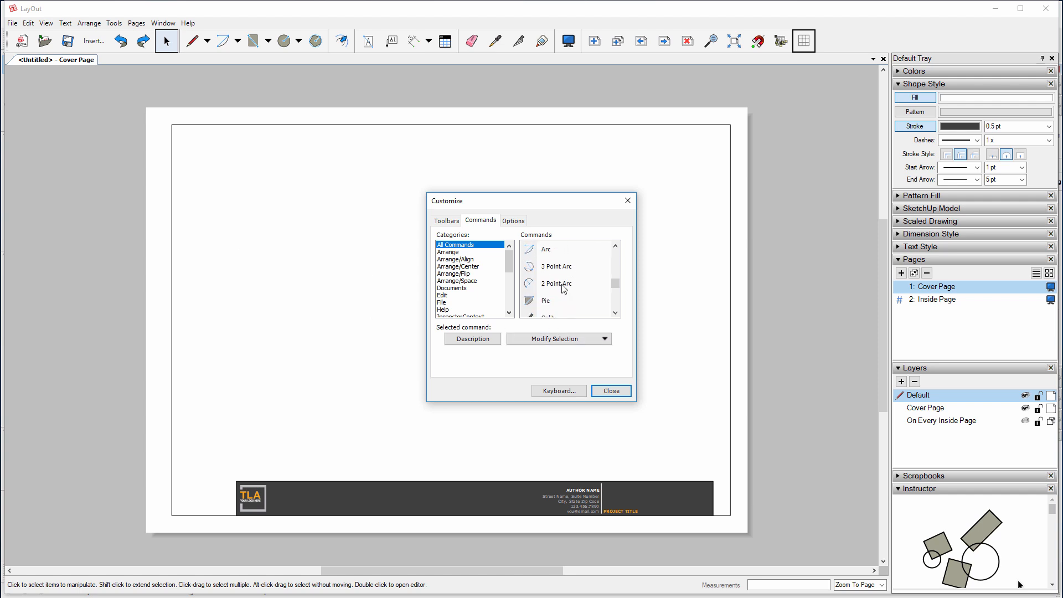
pyautogui.scroll(-8, 562, 287)
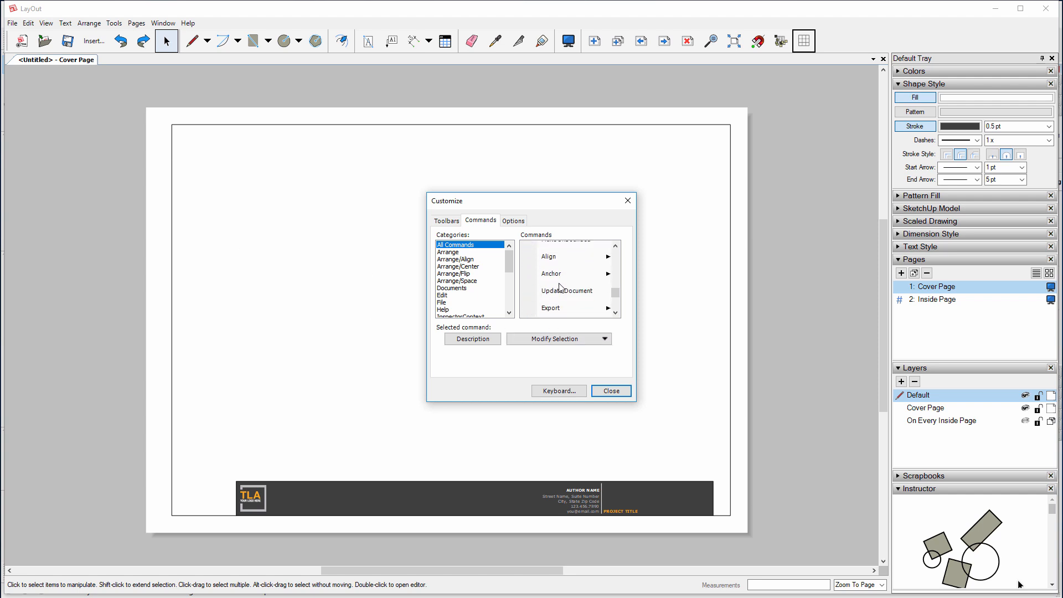
pyautogui.scroll(-5, 560, 286)
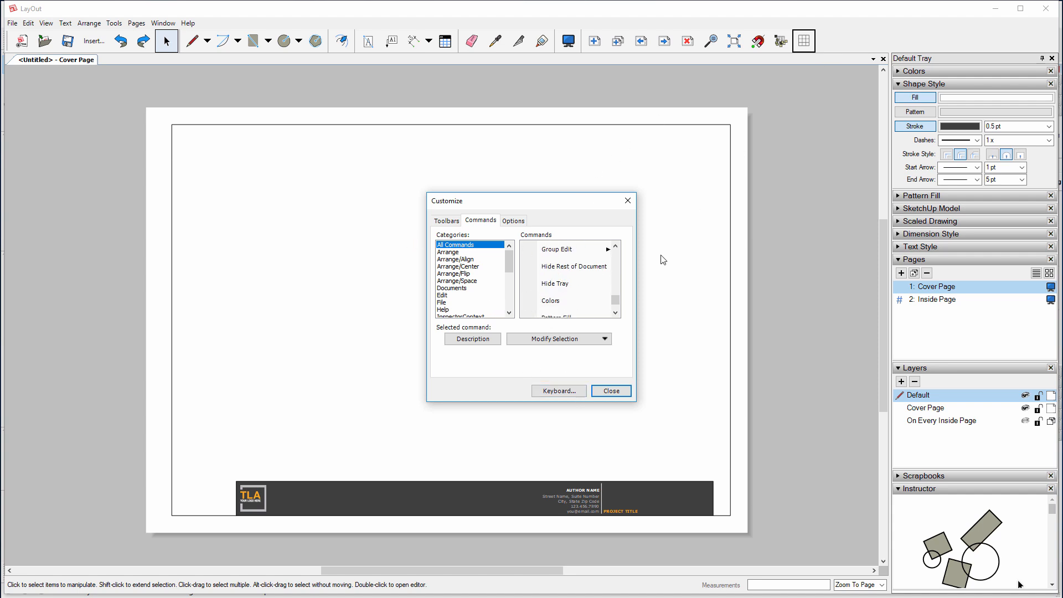
pyautogui.click(611, 390)
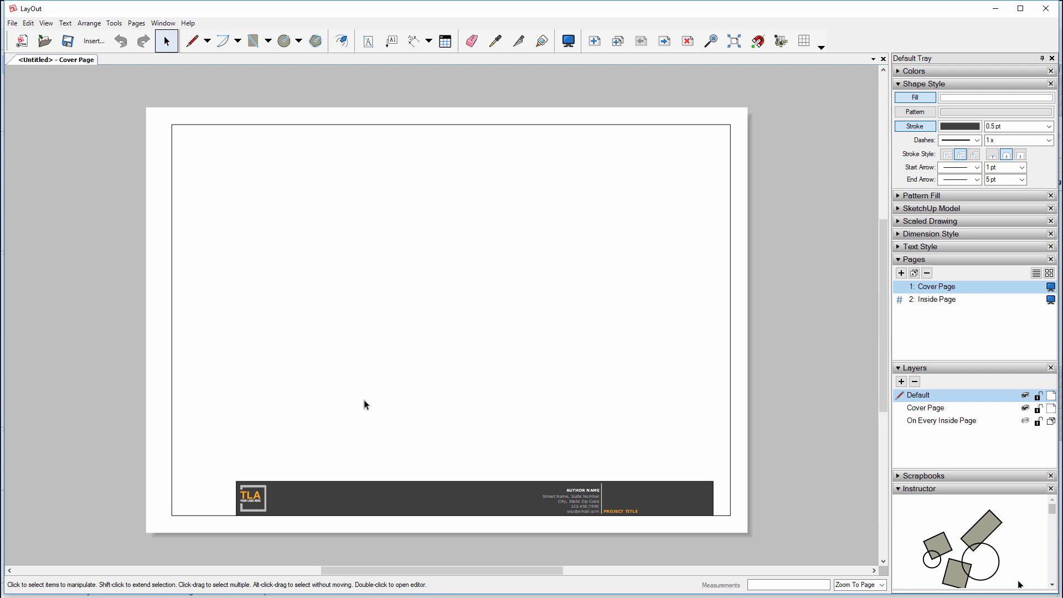
pyautogui.moveTo(365, 404); pyautogui.dragTo(358, 394, button='middle')
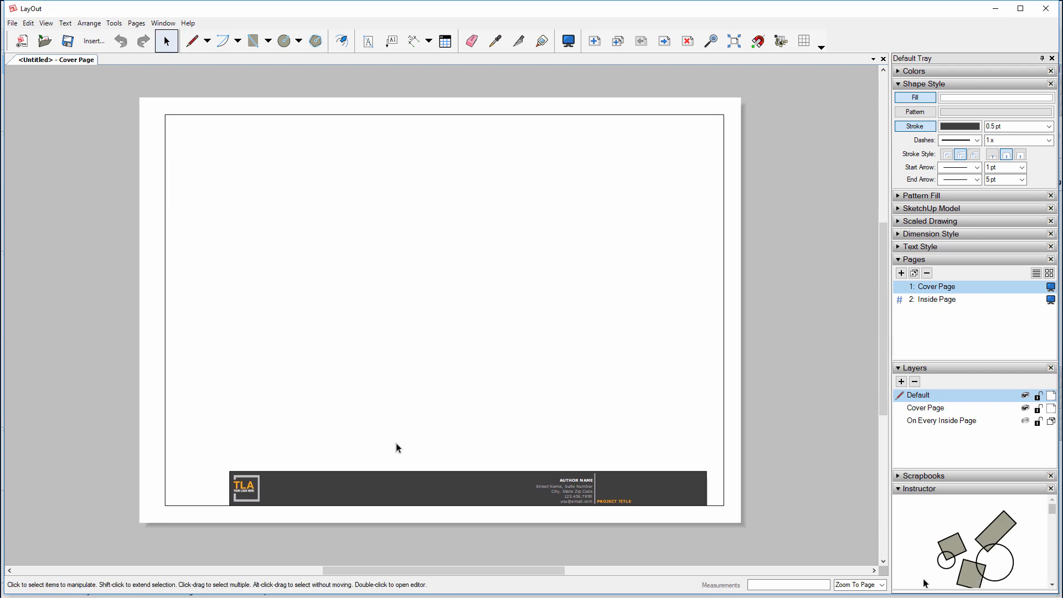
pyautogui.click(246, 487)
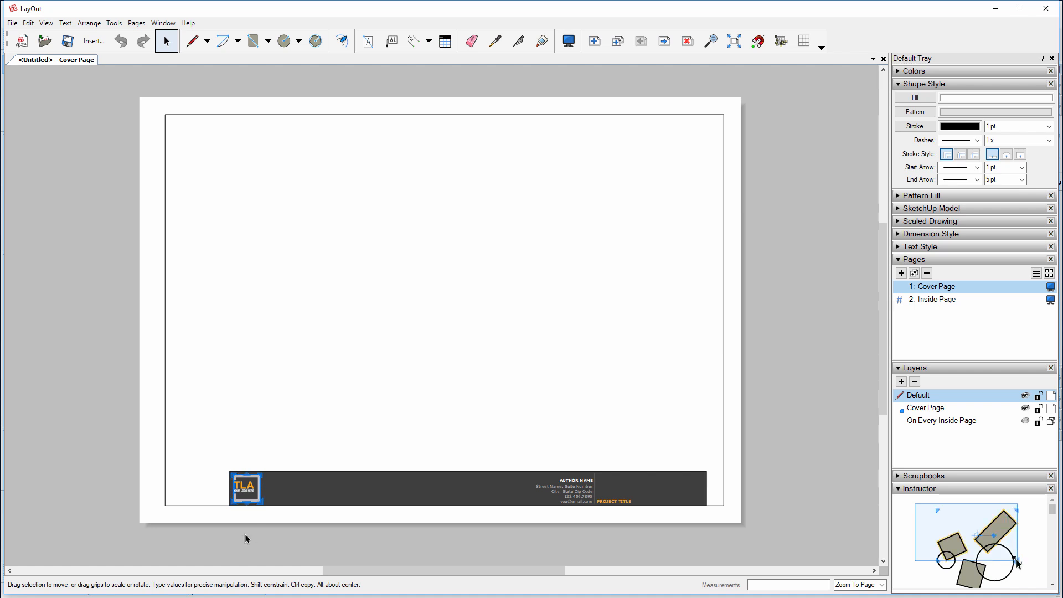
pyautogui.scroll(1, 224, 533)
pyautogui.scroll(3, 250, 512)
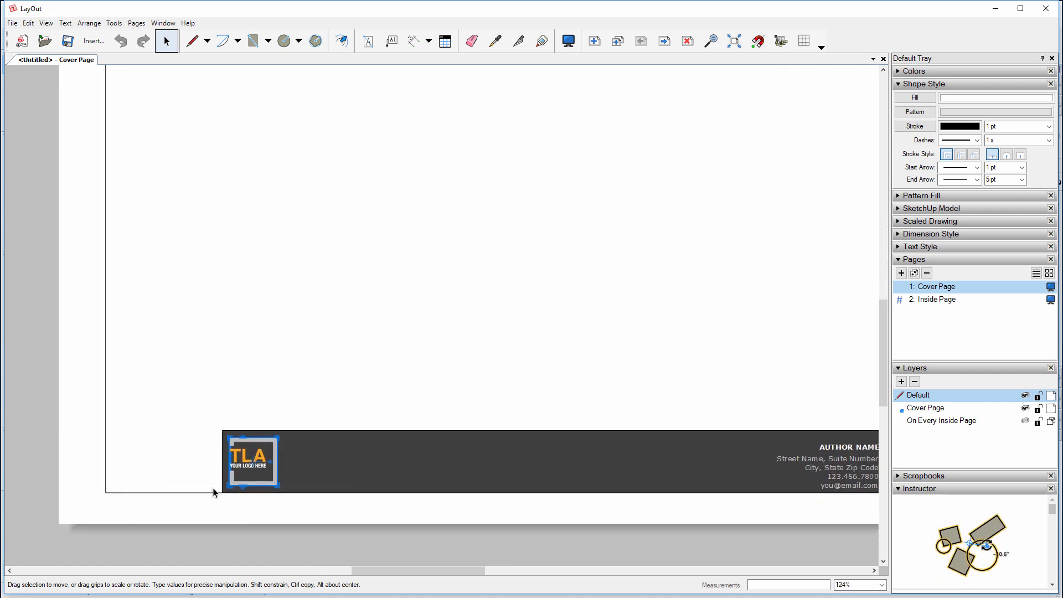
pyautogui.scroll(-1, 175, 466)
pyautogui.scroll(-1, 174, 466)
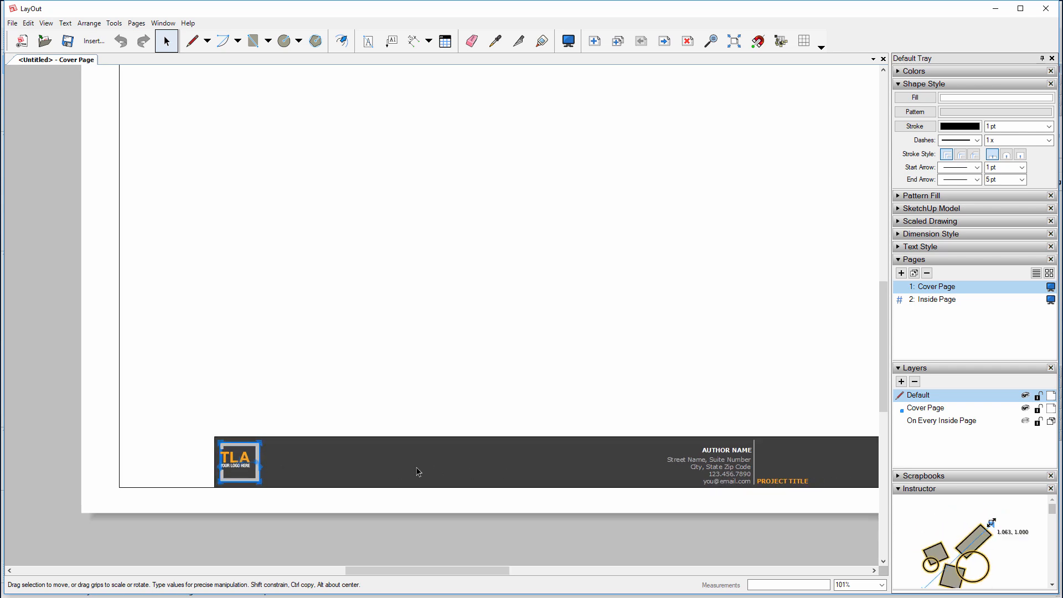
pyautogui.moveTo(245, 453); pyautogui.dragTo(260, 459)
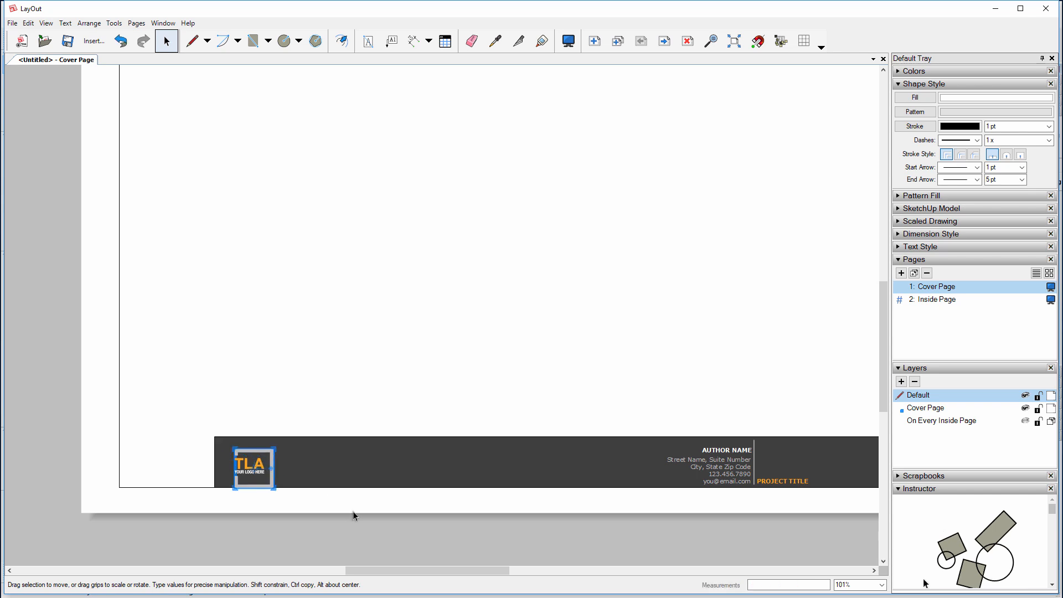
pyautogui.hotkey('ctrl', 'z')
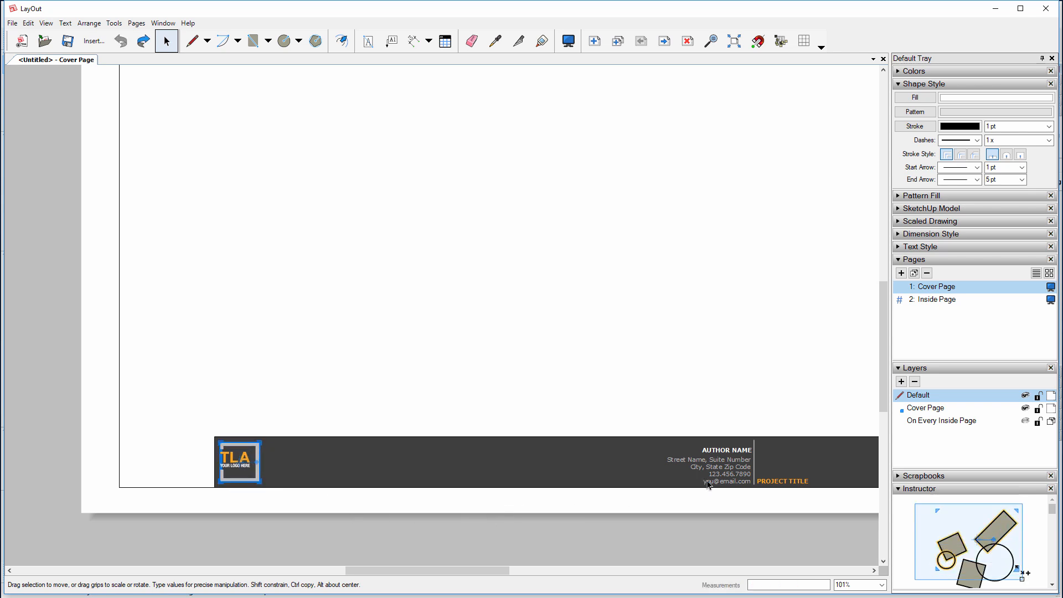
# Make Cover Page the active layer and delete the placeholder TLA logo from the title block
pyautogui.click(899, 409)
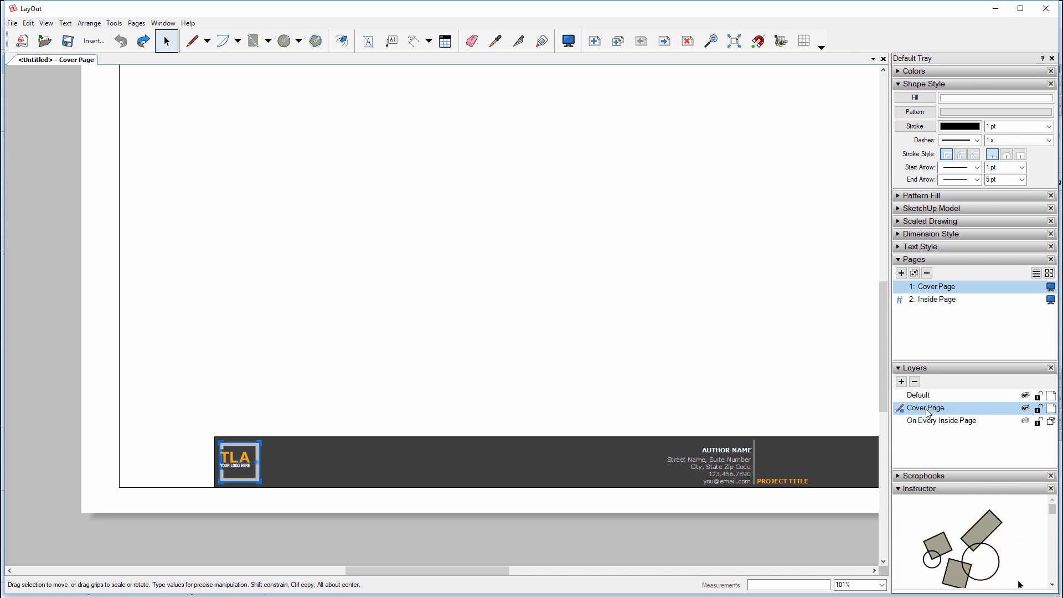
pyautogui.click(898, 394)
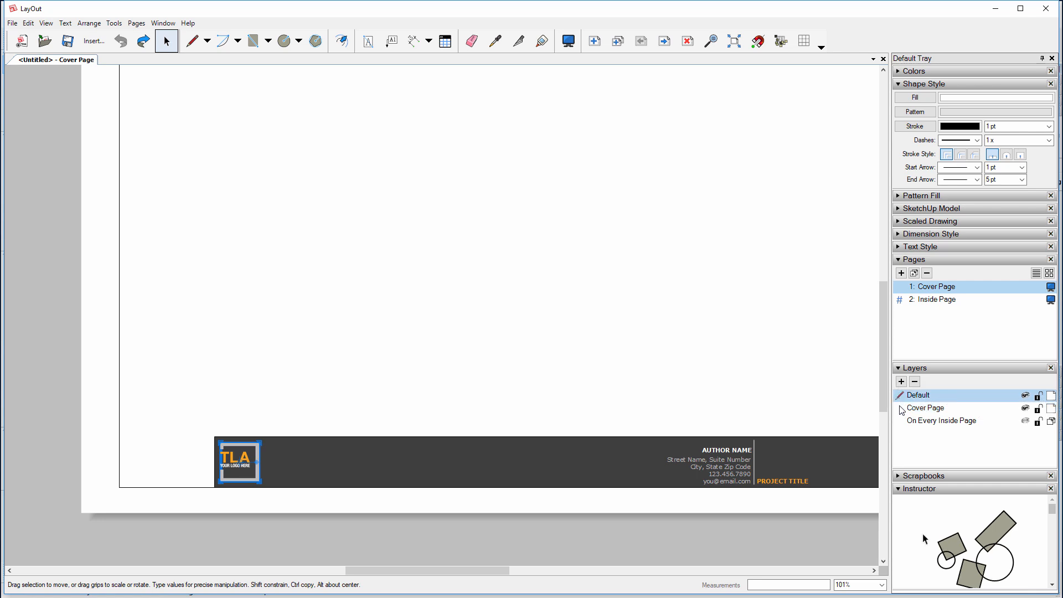
pyautogui.click(901, 408)
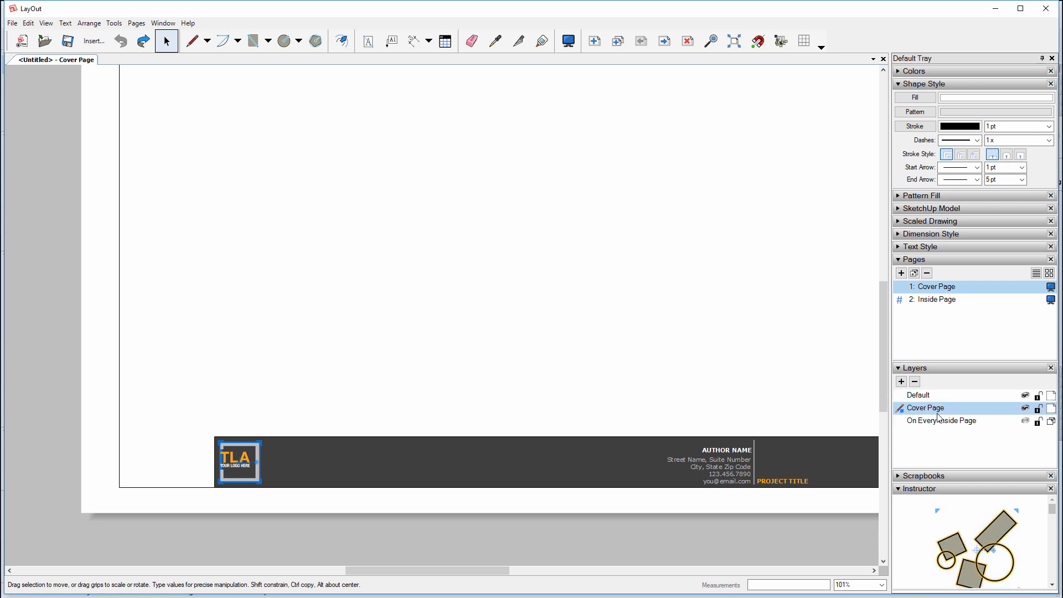
pyautogui.moveTo(462, 490); pyautogui.dragTo(396, 482, button='middle')
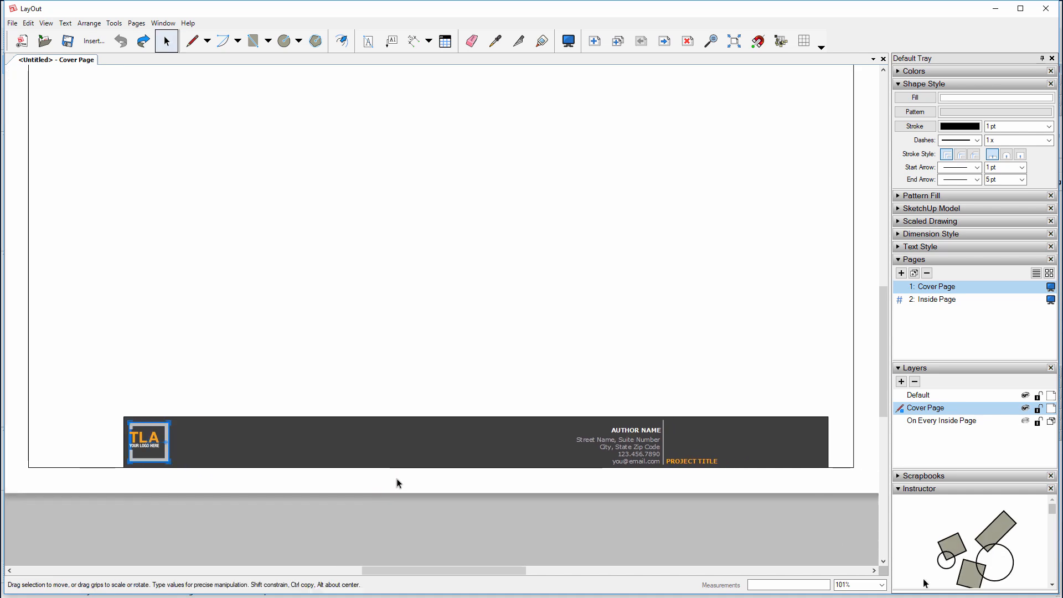
pyautogui.scroll(-1, 440, 455)
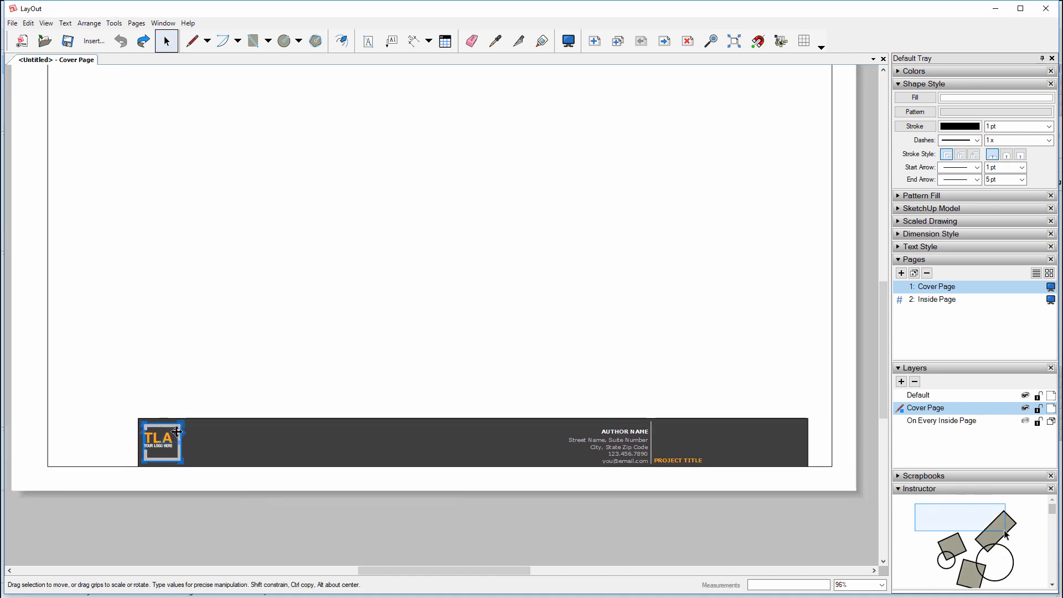
pyautogui.press('Delete')
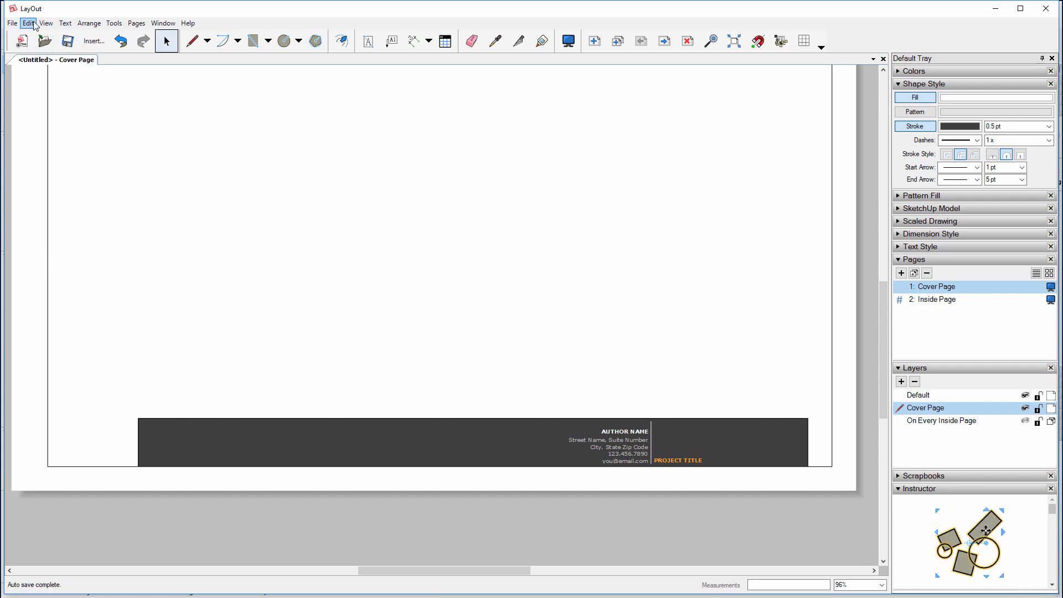
# Insert PCS_Logo_1.png from the Desktop onto the cover page
pyautogui.click(94, 41)
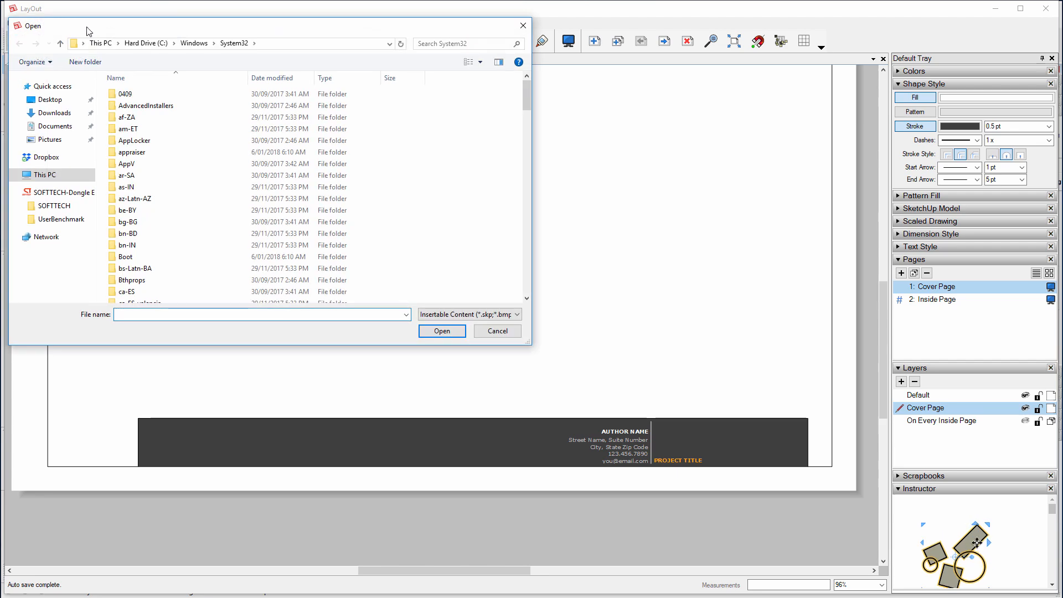
pyautogui.click(149, 161)
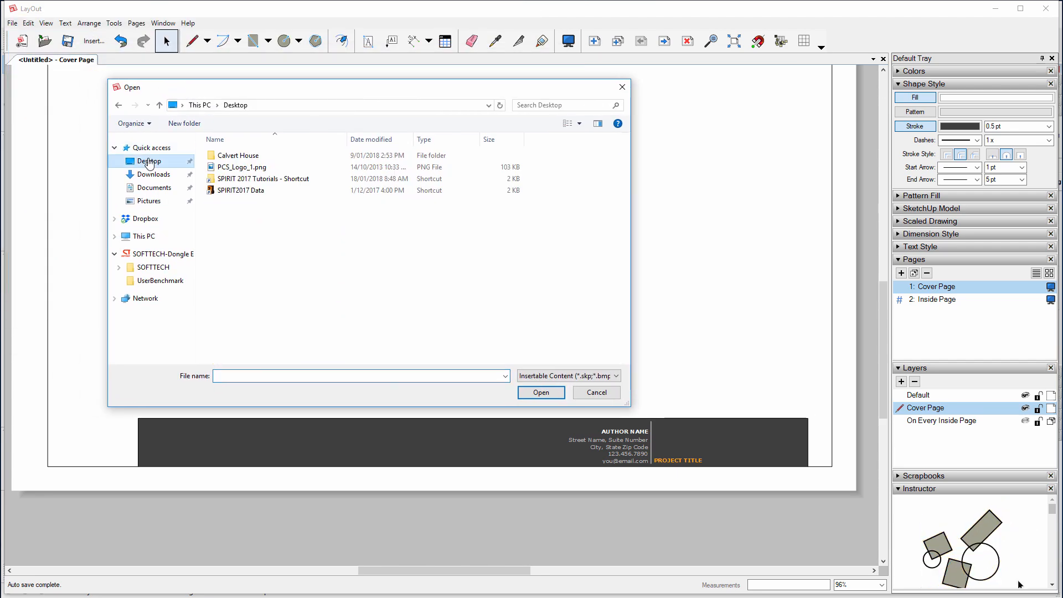
pyautogui.click(228, 167)
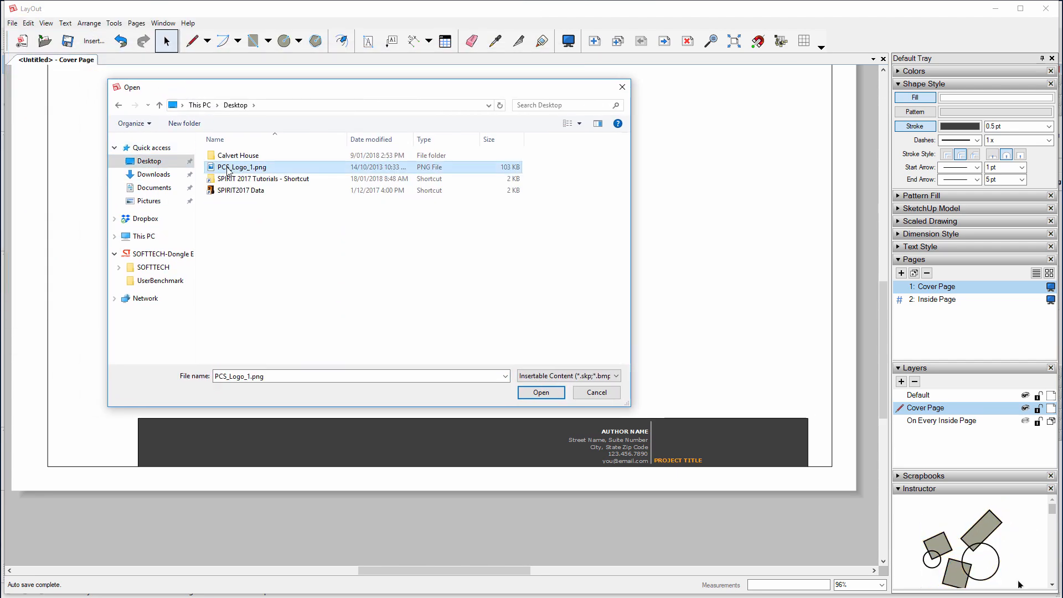
pyautogui.click(541, 392)
# Move the logo onto the dark footer bar and scale it down to about 0.593
pyautogui.moveTo(228, 386); pyautogui.dragTo(192, 445)
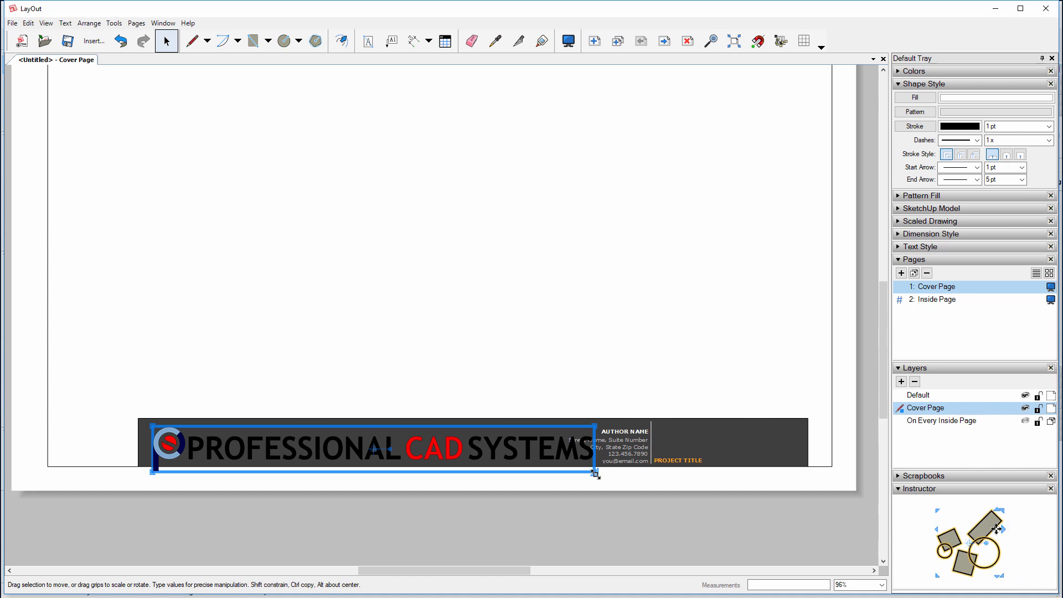
pyautogui.moveTo(595, 474); pyautogui.dragTo(414, 439)
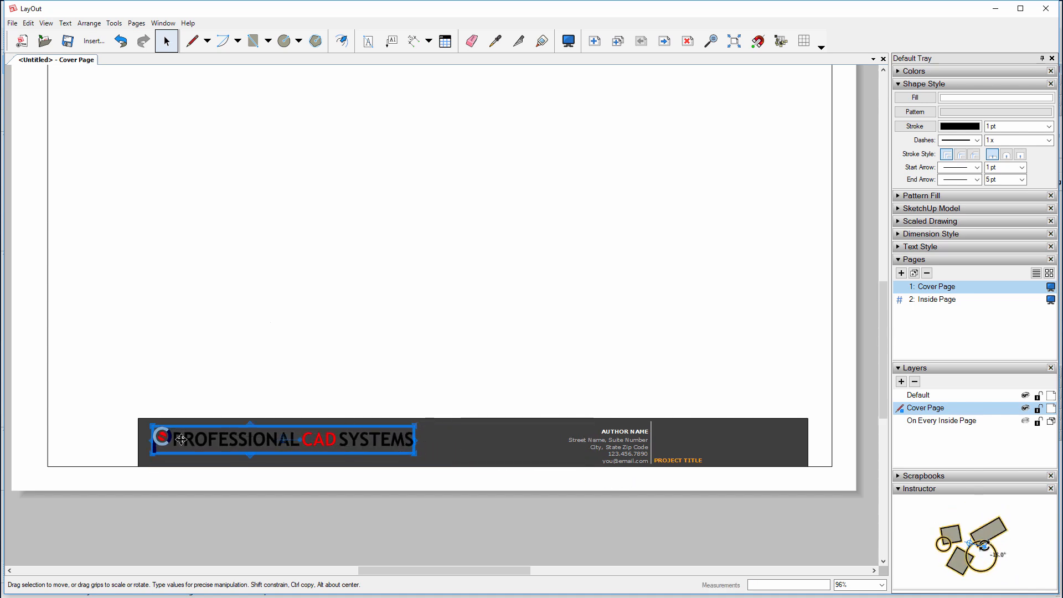
pyautogui.moveTo(173, 442); pyautogui.dragTo(202, 449)
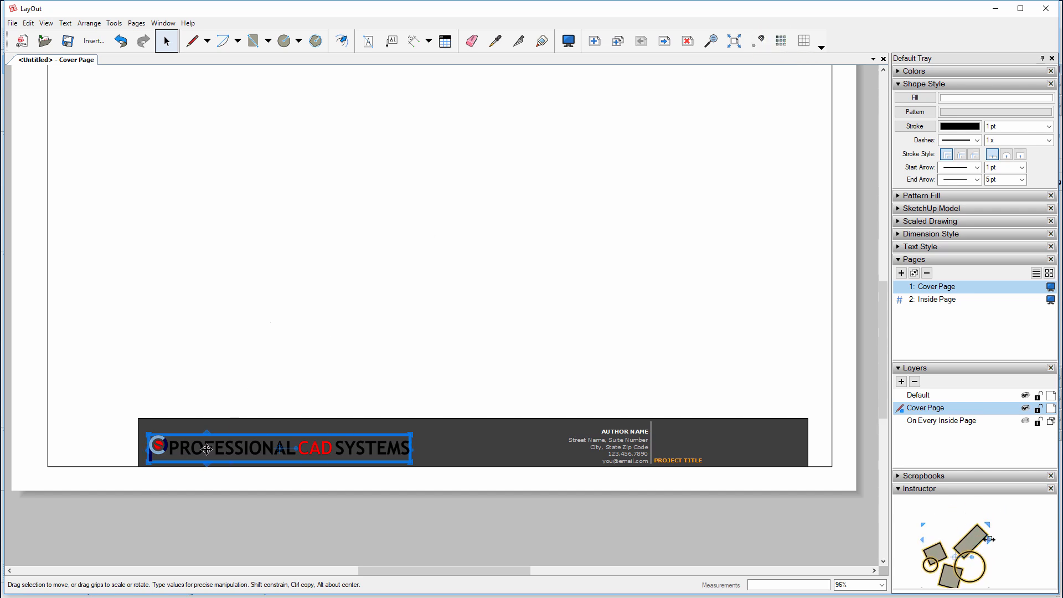
# Zoom in and nudge the logo higher and further right within the dark title bar
pyautogui.moveTo(213, 448); pyautogui.dragTo(210, 442)
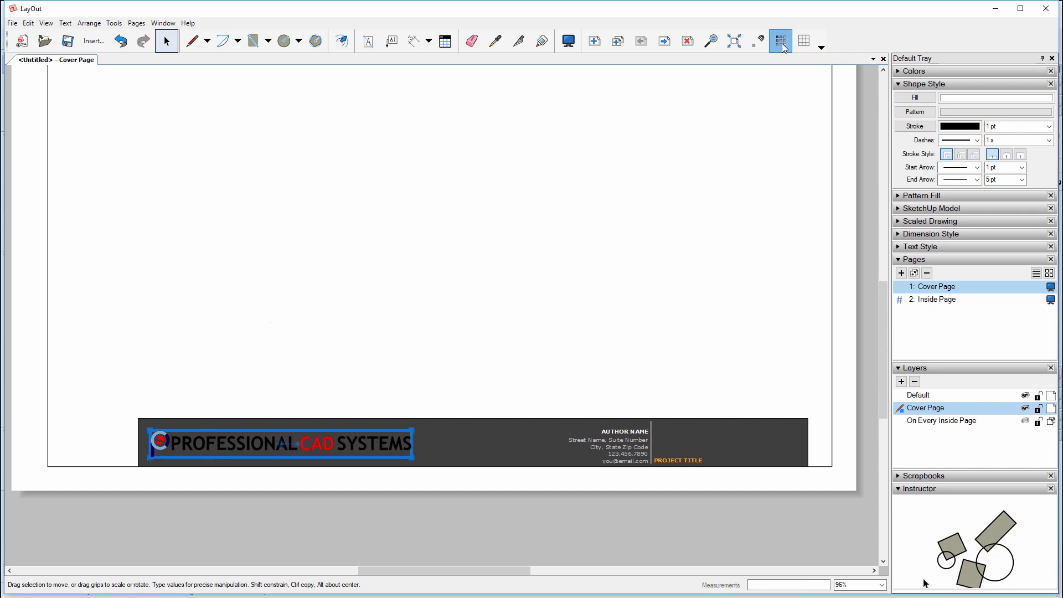
pyautogui.scroll(4, 153, 449)
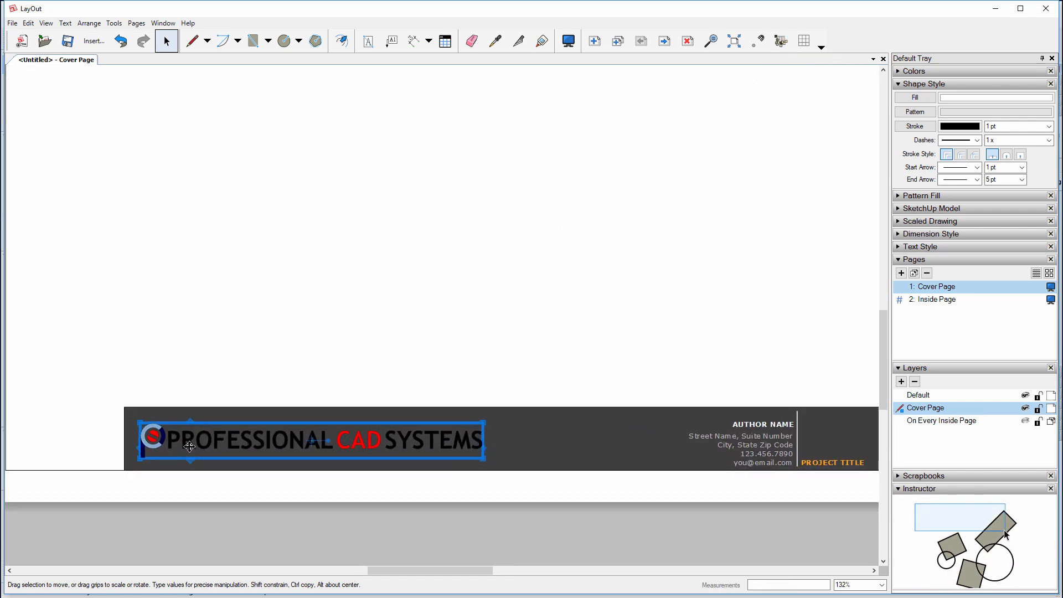
pyautogui.moveTo(171, 438)
pyautogui.mouseDown()
pyautogui.moveTo(235, 380)
pyautogui.moveTo(169, 493)
pyautogui.moveTo(205, 421)
pyautogui.moveTo(183, 438)
pyautogui.mouseUp()
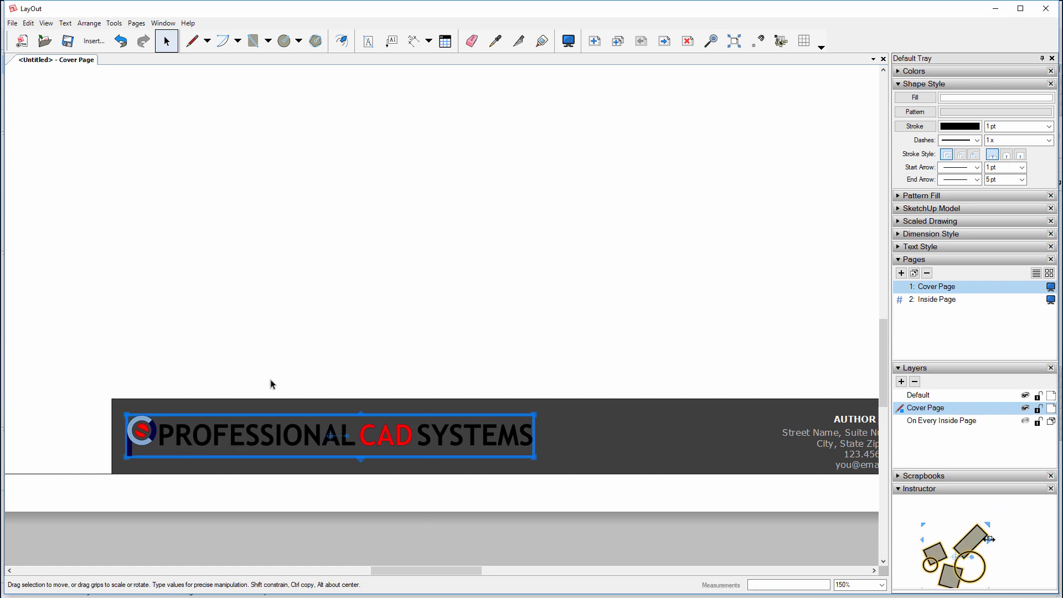
# Zoom out and pan to show the full Cover Page
pyautogui.scroll(-2, 270, 383)
pyautogui.moveTo(513, 497); pyautogui.dragTo(467, 477, button='middle')
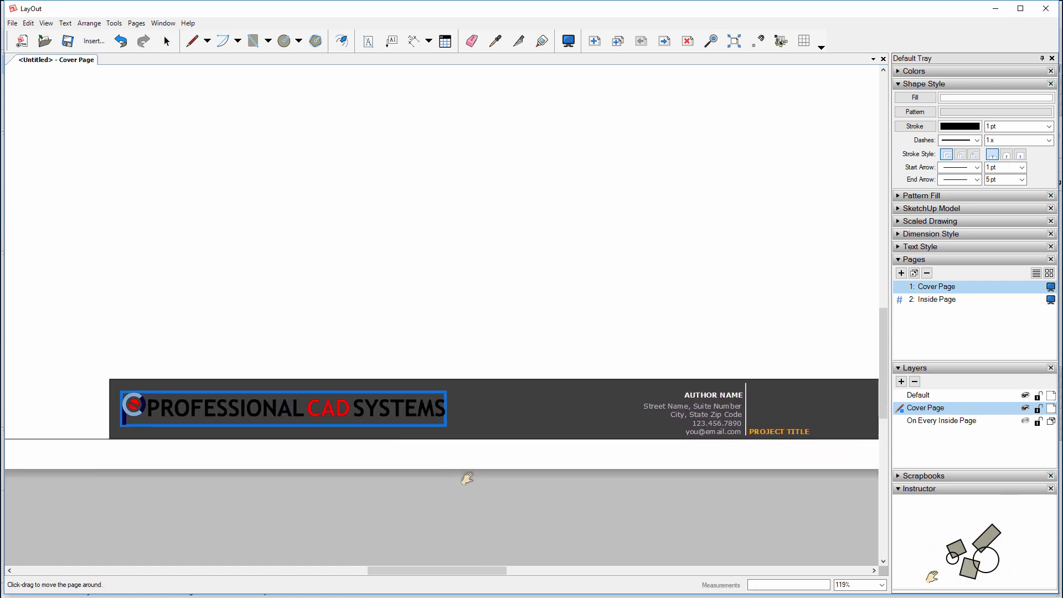
pyautogui.scroll(-3, 384, 425)
pyautogui.moveTo(463, 220); pyautogui.dragTo(430, 331, button='middle')
pyautogui.scroll(-1, 430, 331)
pyautogui.moveTo(443, 261); pyautogui.dragTo(441, 270, button='middle')
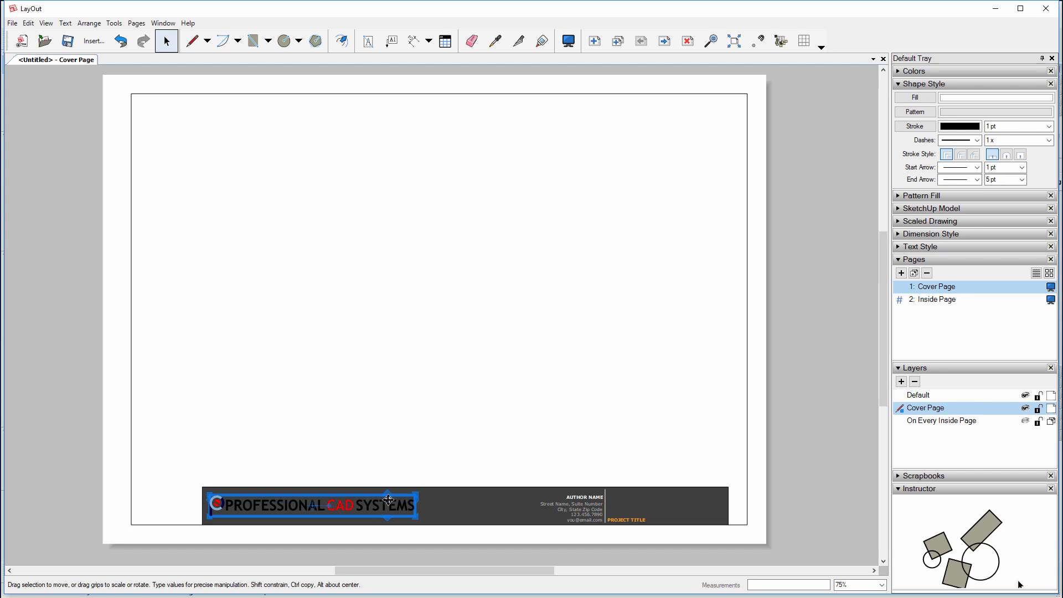
# In Document Setup > References, relink the logo to PCS_Logo_Large_White_Art.png
pyautogui.click(12, 24)
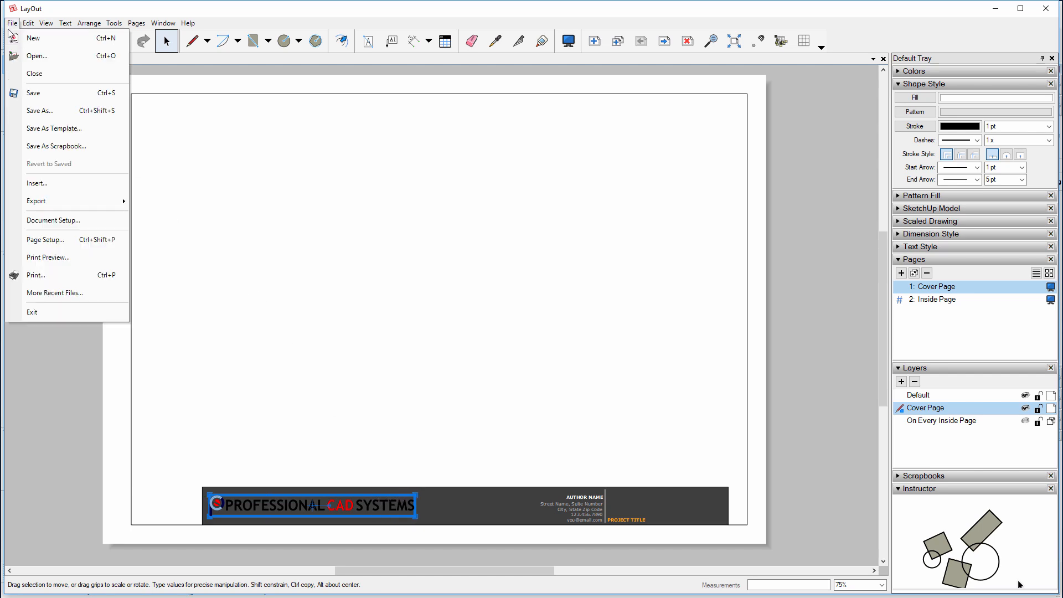
pyautogui.click(34, 221)
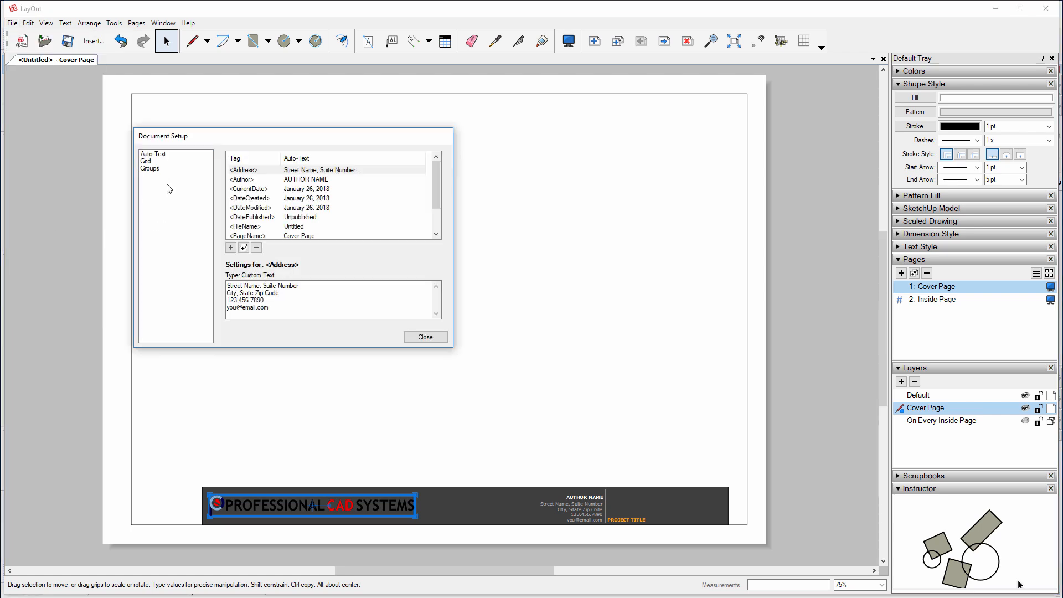
pyautogui.click(167, 183)
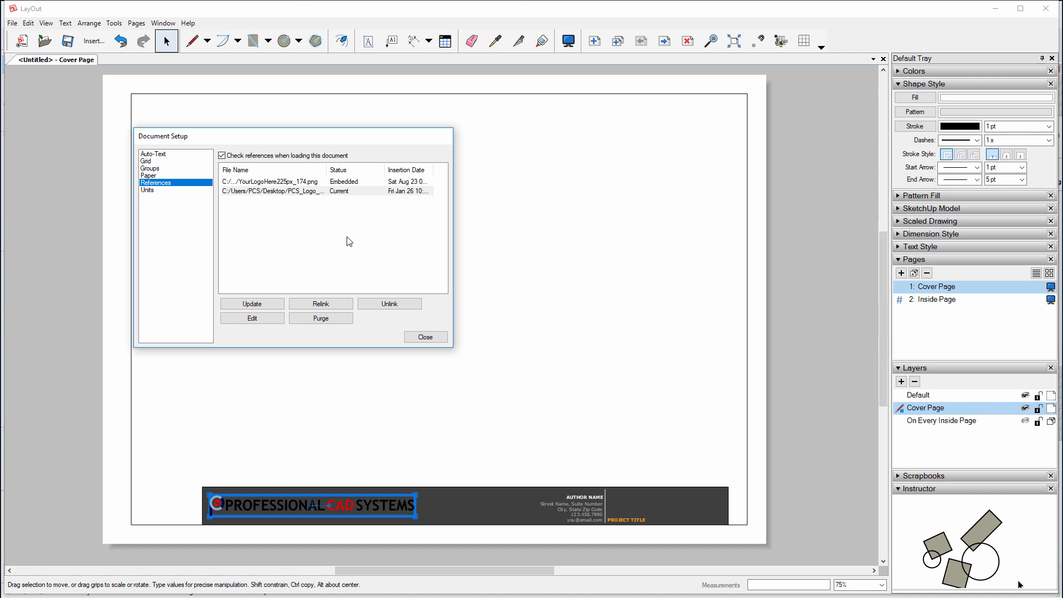
pyautogui.click(340, 304)
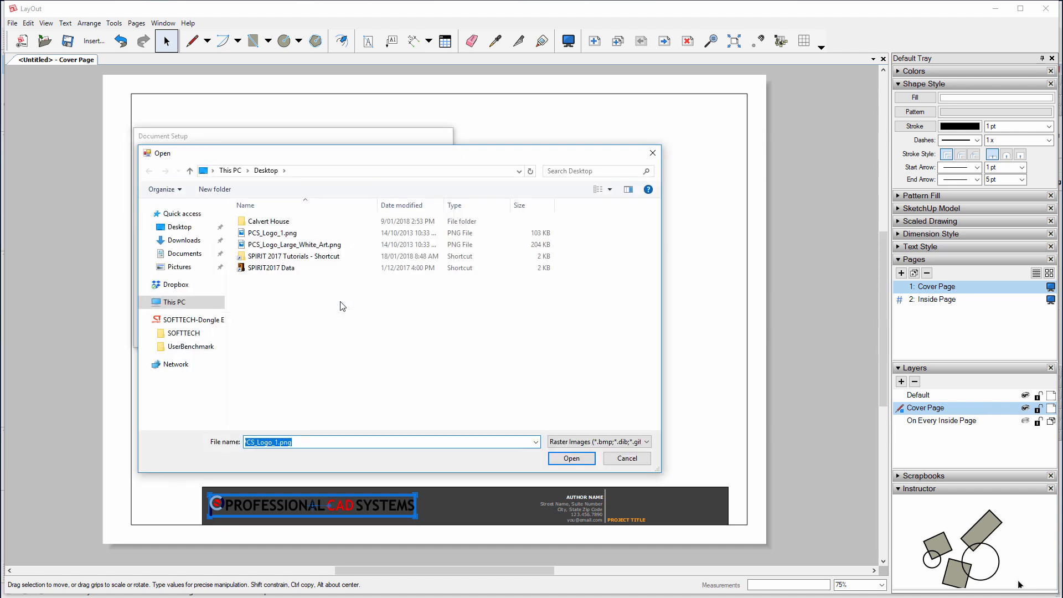
pyautogui.click(323, 245)
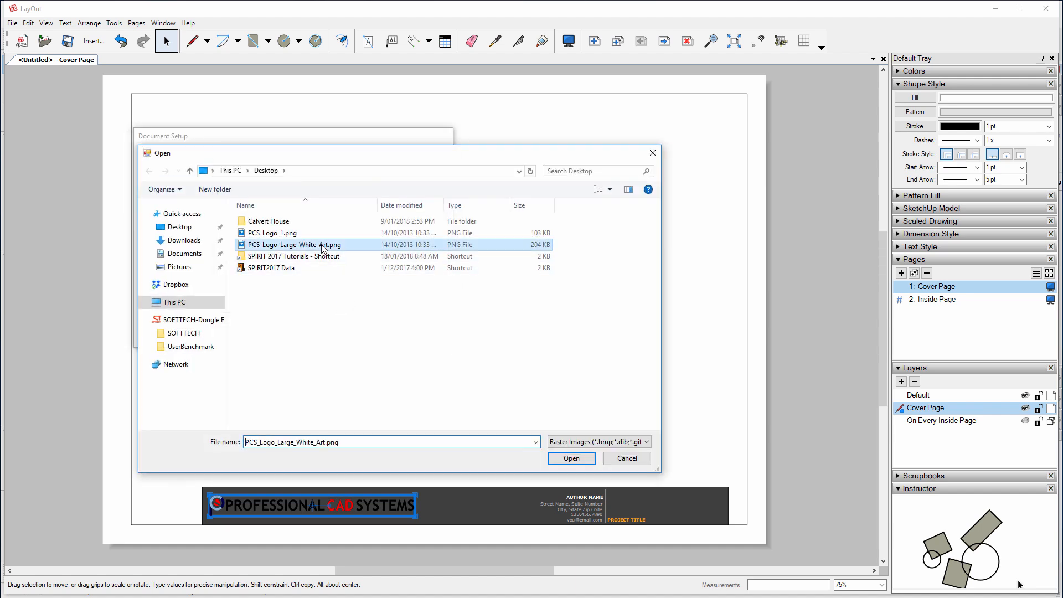
pyautogui.click(573, 459)
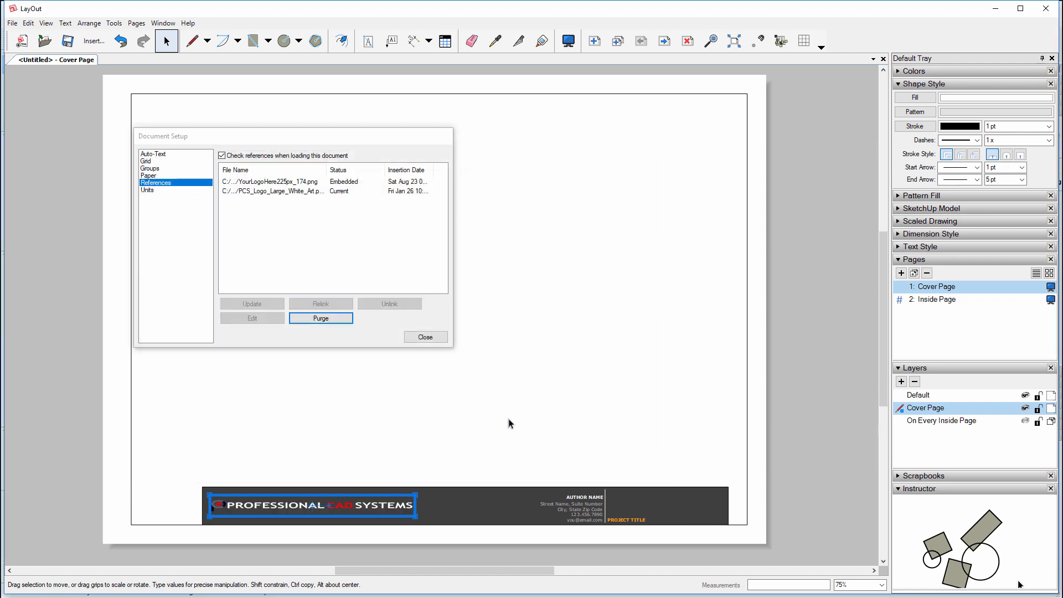
pyautogui.click(425, 337)
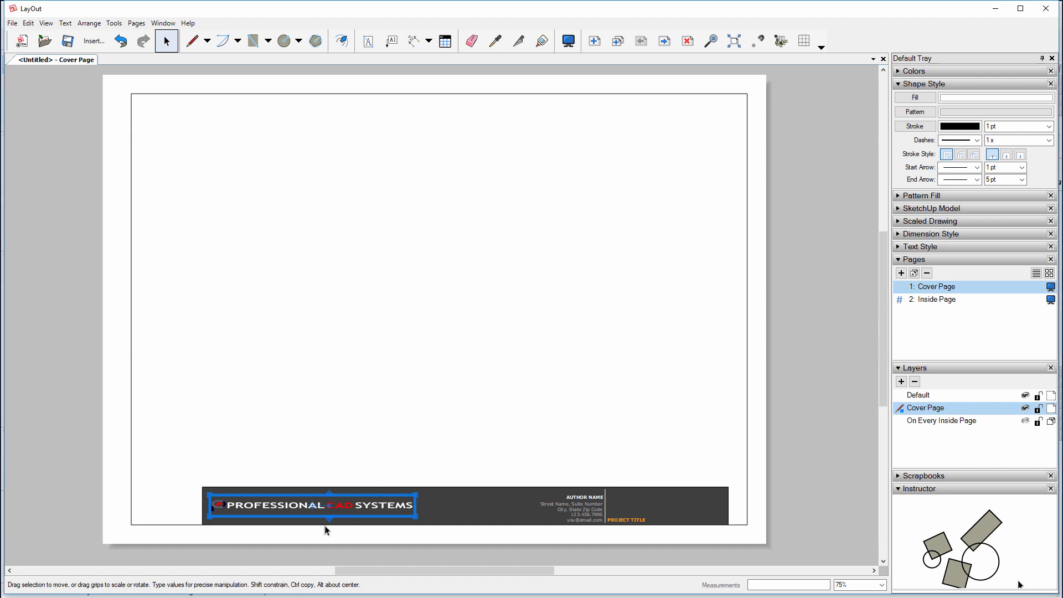
# Zoom in and stretch the logo vertically by about 1.183 using its top grip
pyautogui.scroll(3, 325, 530)
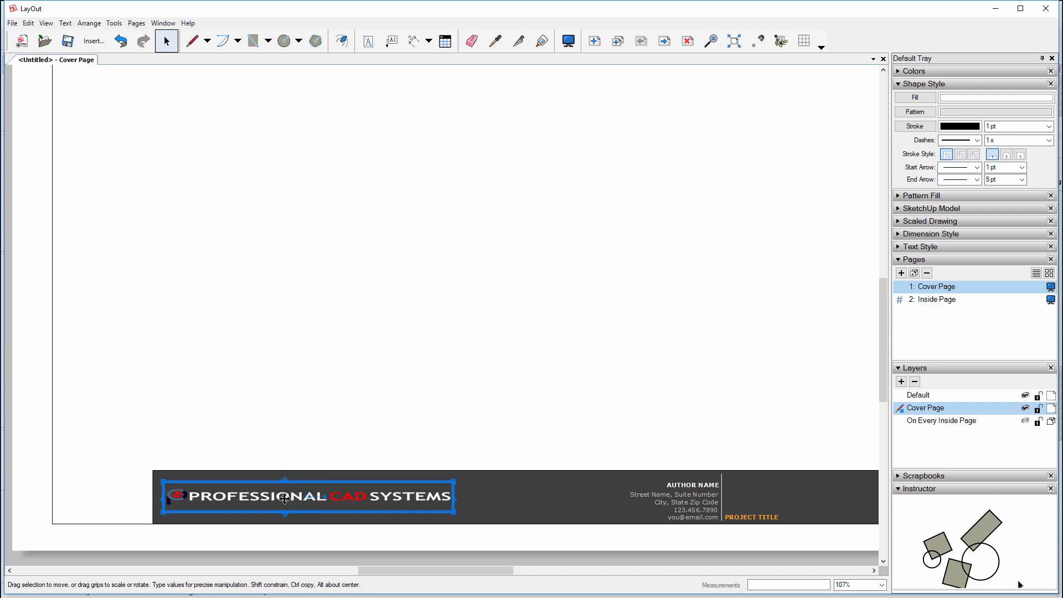
pyautogui.scroll(1, 283, 487)
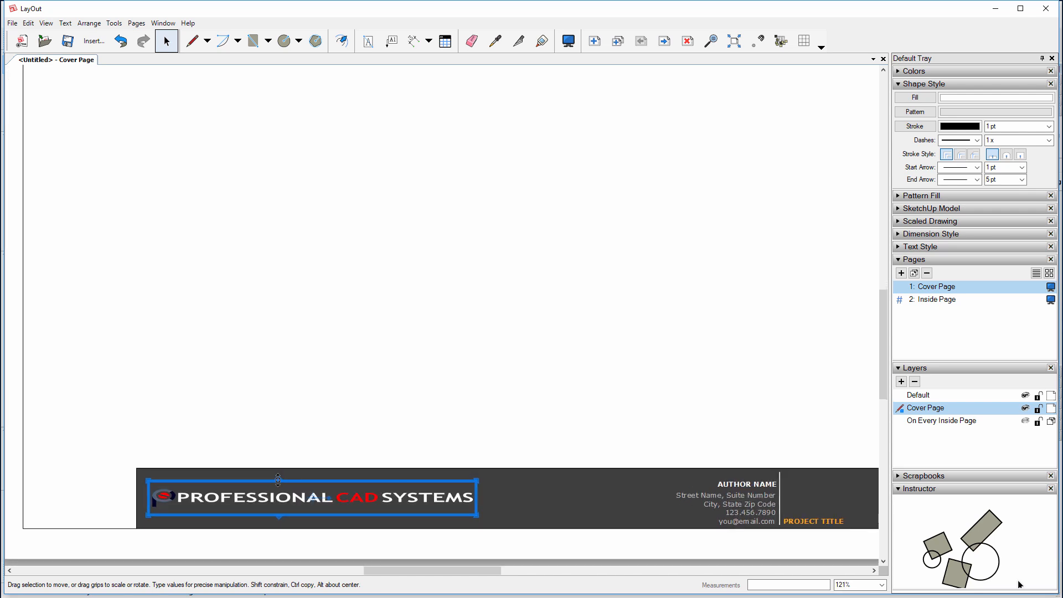
pyautogui.moveTo(277, 475); pyautogui.dragTo(277, 475)
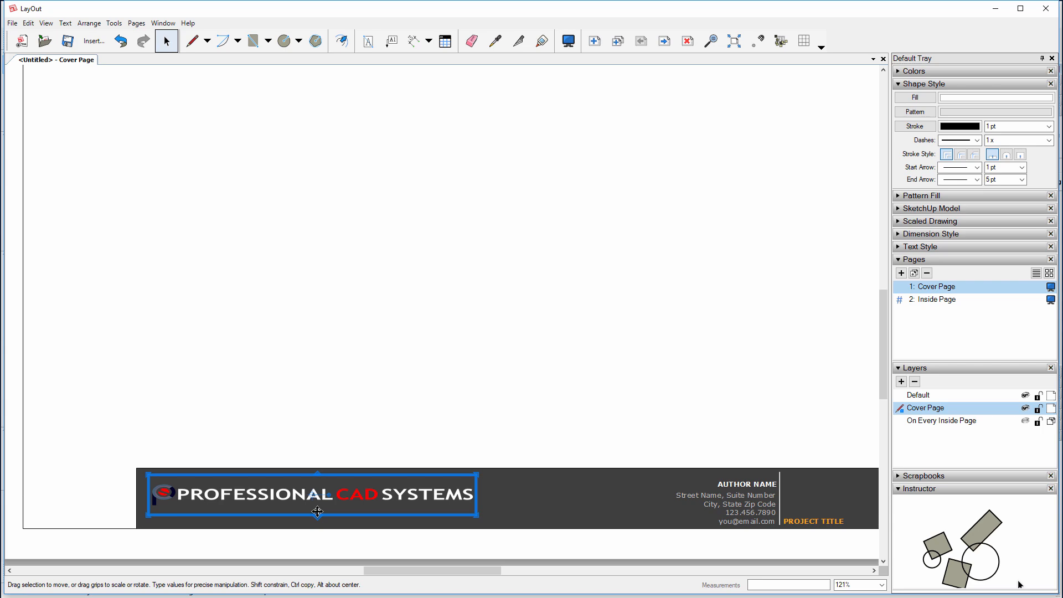
# Delete the old company logo and insert the new logo PNG image
pyautogui.press('Delete')
pyautogui.click(84, 39)
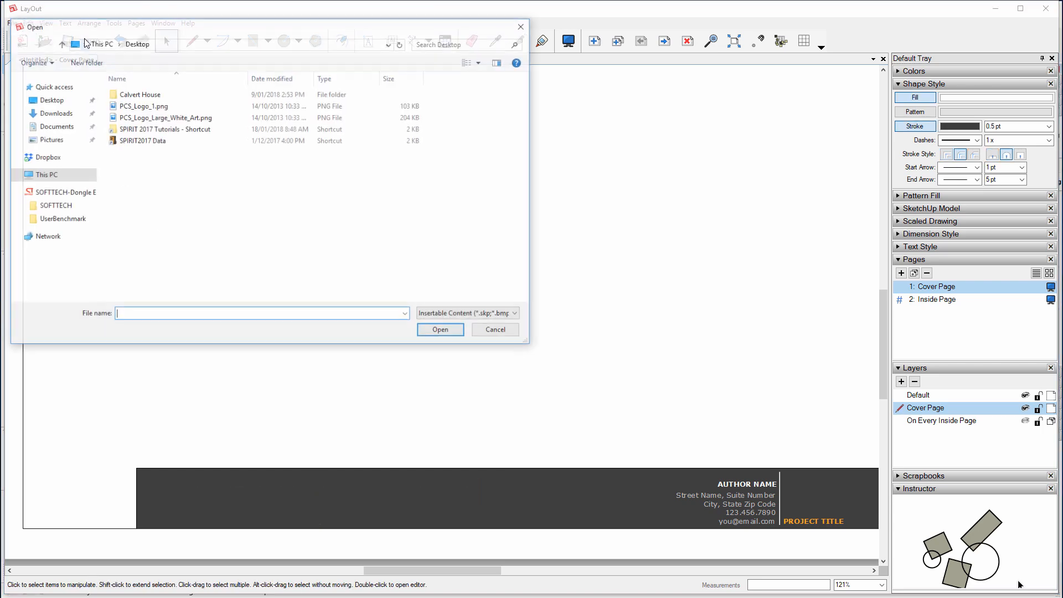
pyautogui.doubleClick(136, 119)
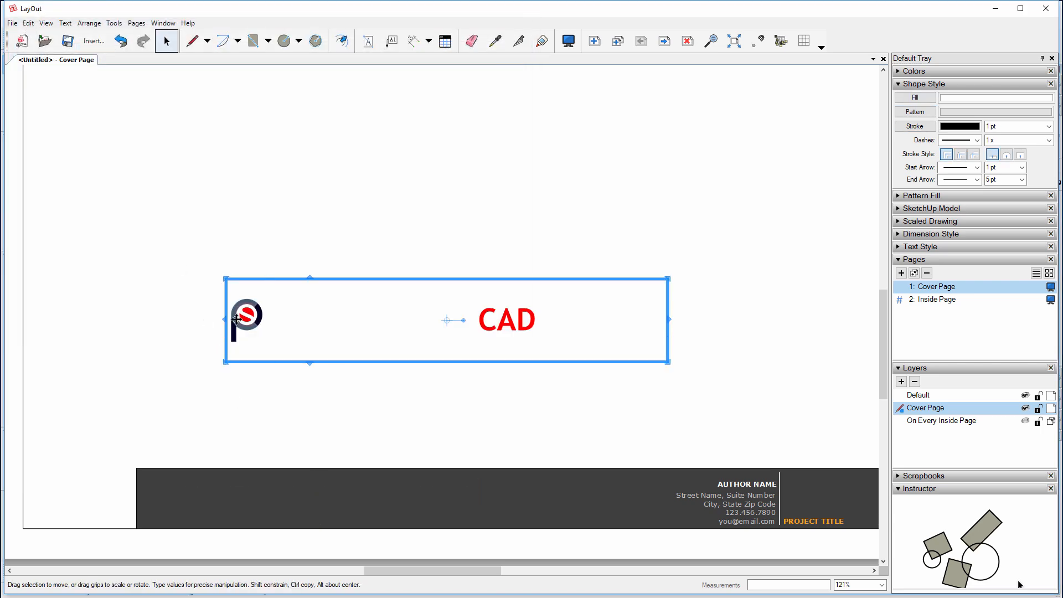
# Scale the new logo down to about 0.763 and position it at the dark banner's left
pyautogui.moveTo(237, 319); pyautogui.dragTo(172, 493)
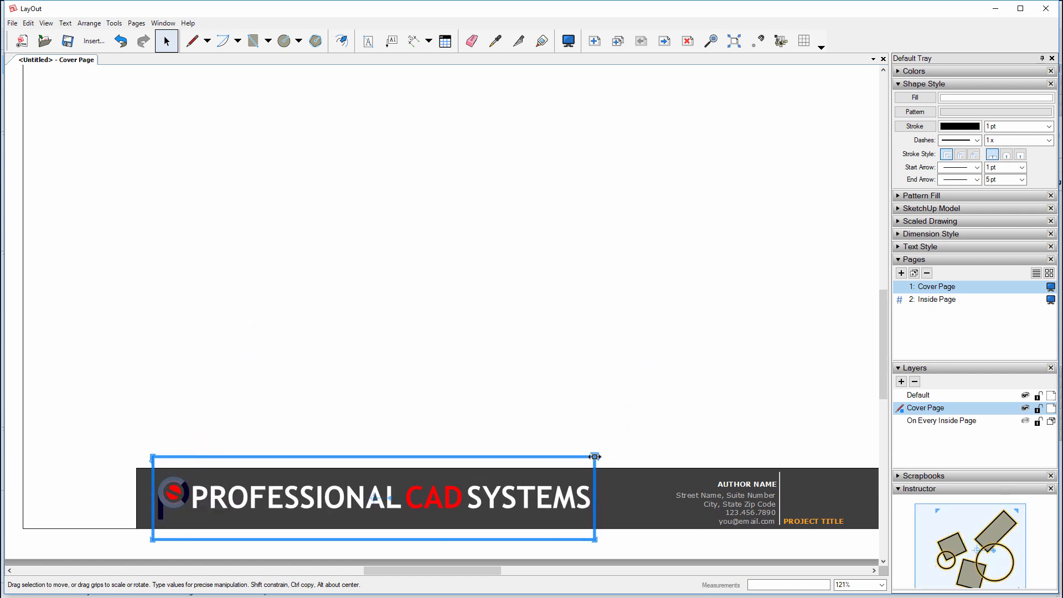
pyautogui.moveTo(595, 456); pyautogui.dragTo(489, 491)
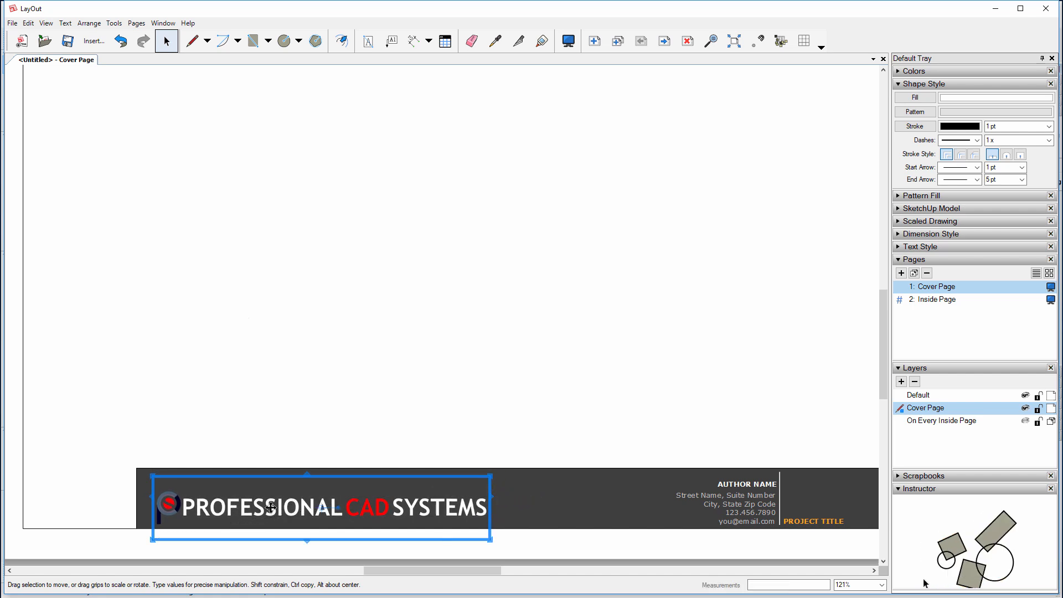
pyautogui.moveTo(235, 508); pyautogui.dragTo(232, 500)
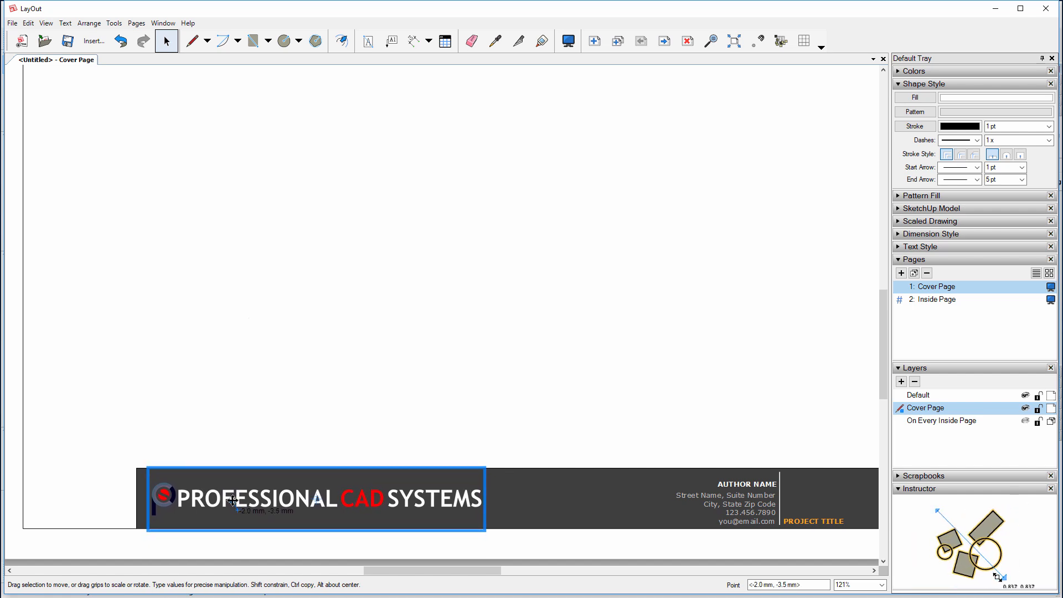
pyautogui.scroll(-1, 217, 427)
# Deselect the logo, then pan and zoom in on the banner's author name and address block
pyautogui.click(187, 549)
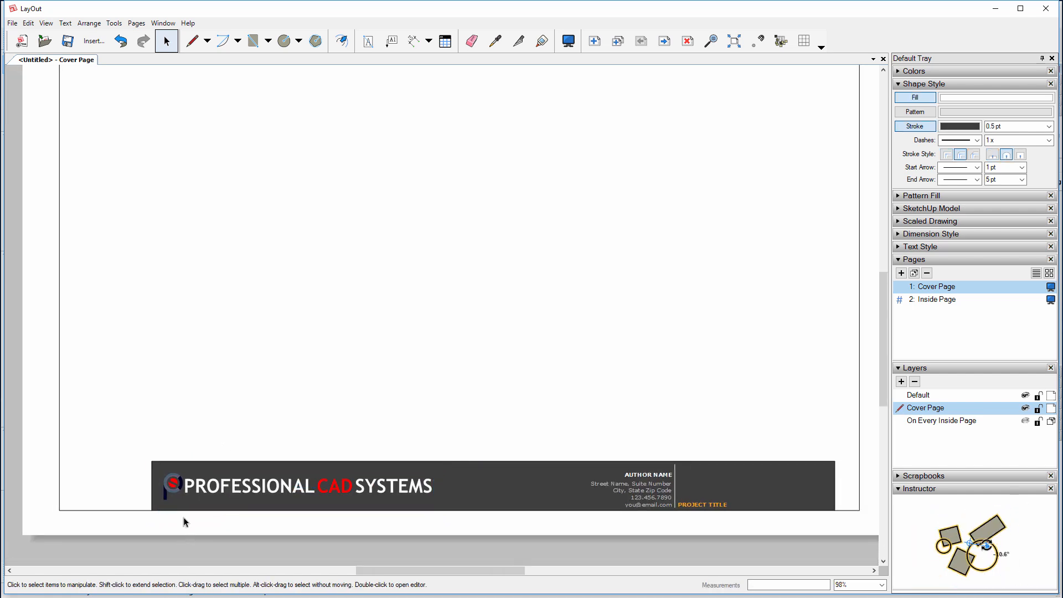
pyautogui.scroll(-2, 184, 517)
pyautogui.moveTo(481, 467)
pyautogui.mouseDown(button='middle')
pyautogui.moveTo(393, 428)
pyautogui.moveTo(463, 451)
pyautogui.moveTo(475, 466)
pyautogui.mouseUp(button='middle')
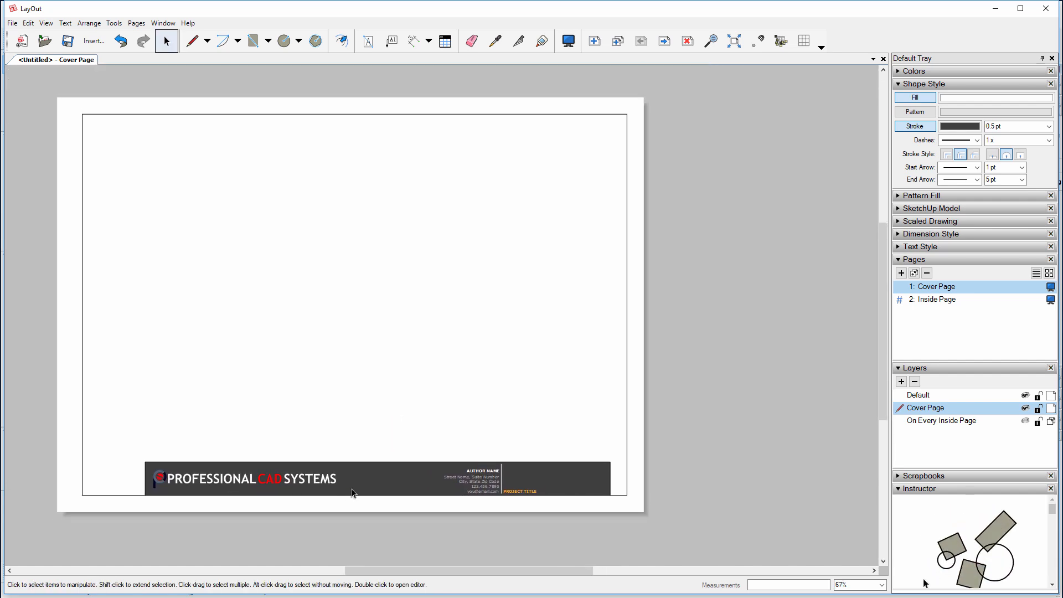
pyautogui.scroll(3, 520, 524)
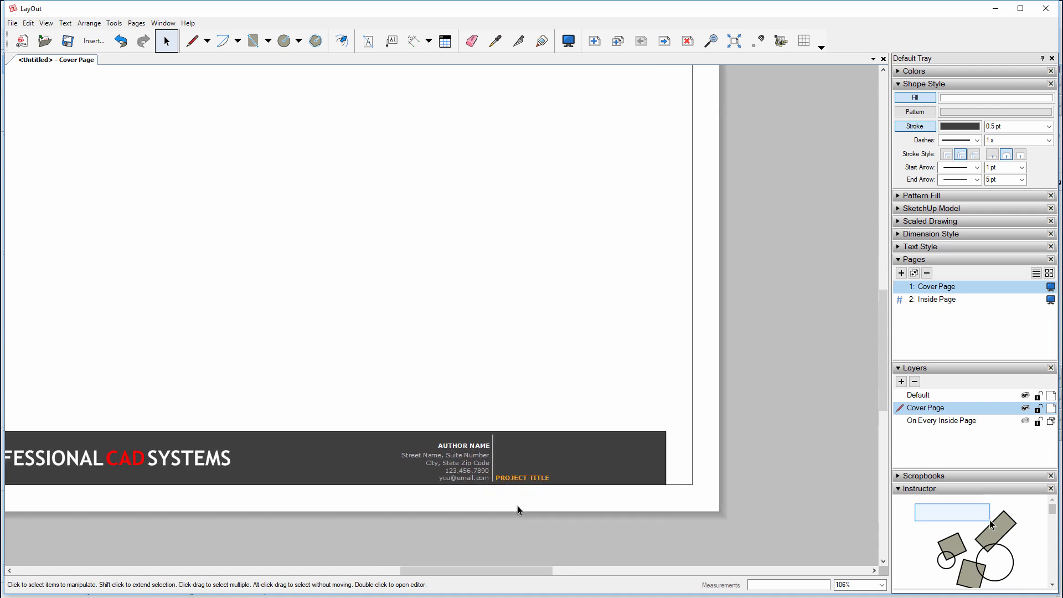
pyautogui.scroll(2, 518, 505)
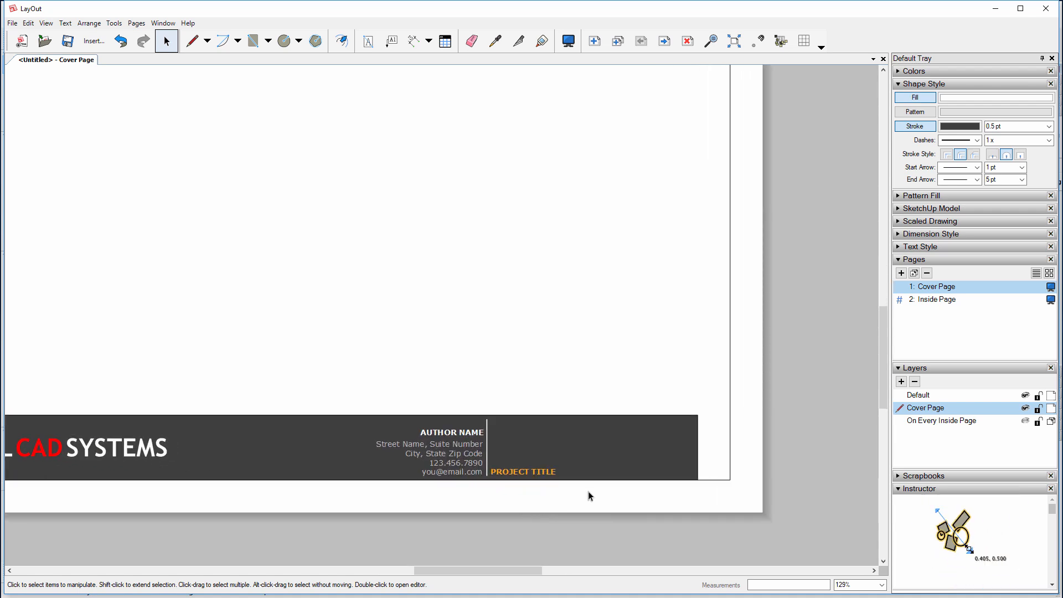
pyautogui.scroll(1, 585, 490)
pyautogui.scroll(1, 583, 489)
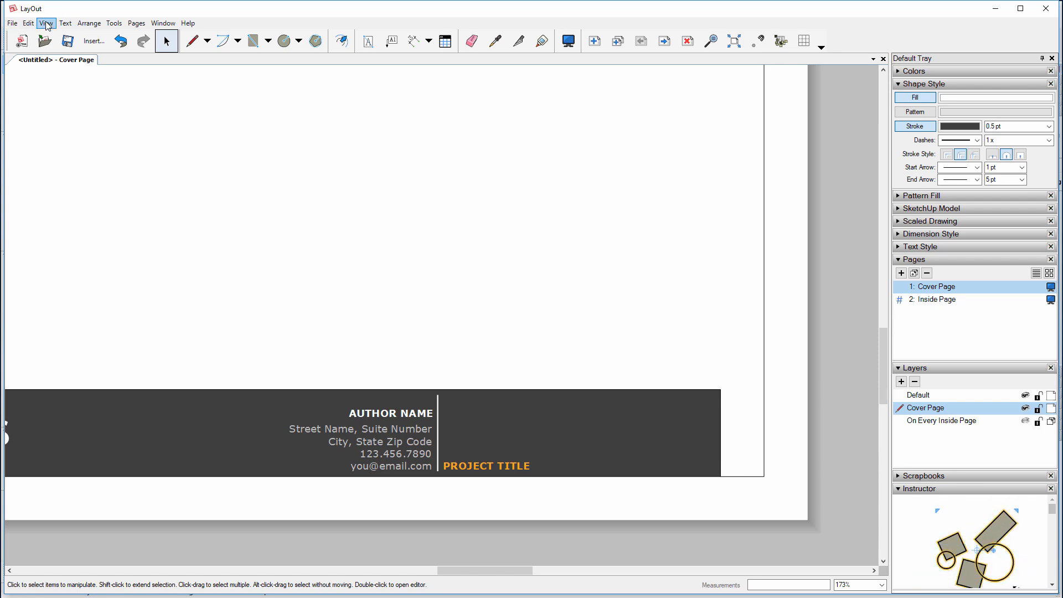
# In Customize Auto-Text, replace the <Author> custom text AUTHOR NAME with the designer's full name
pyautogui.click(64, 23)
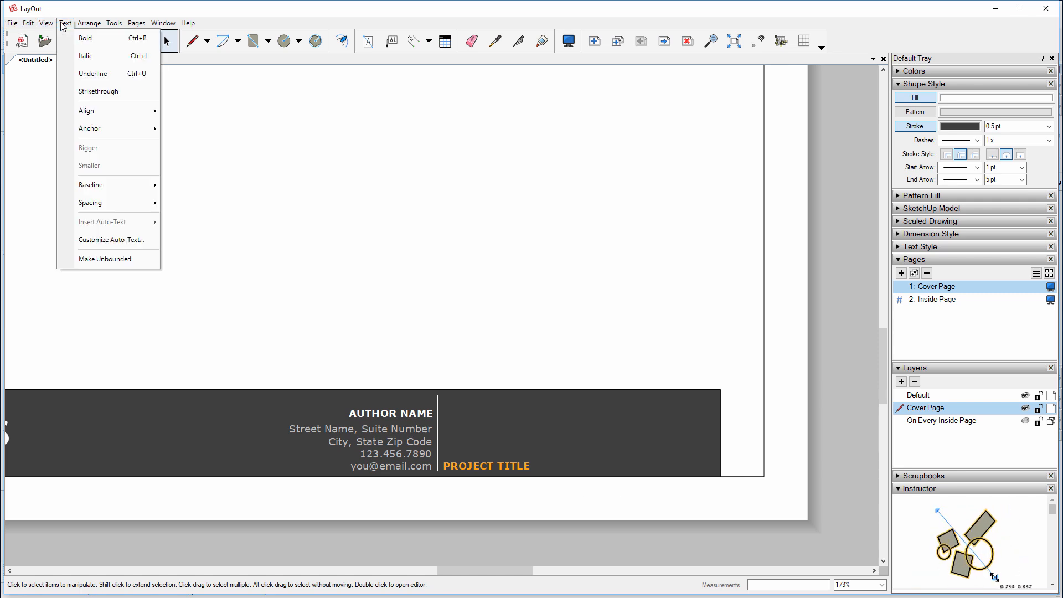
pyautogui.click(86, 239)
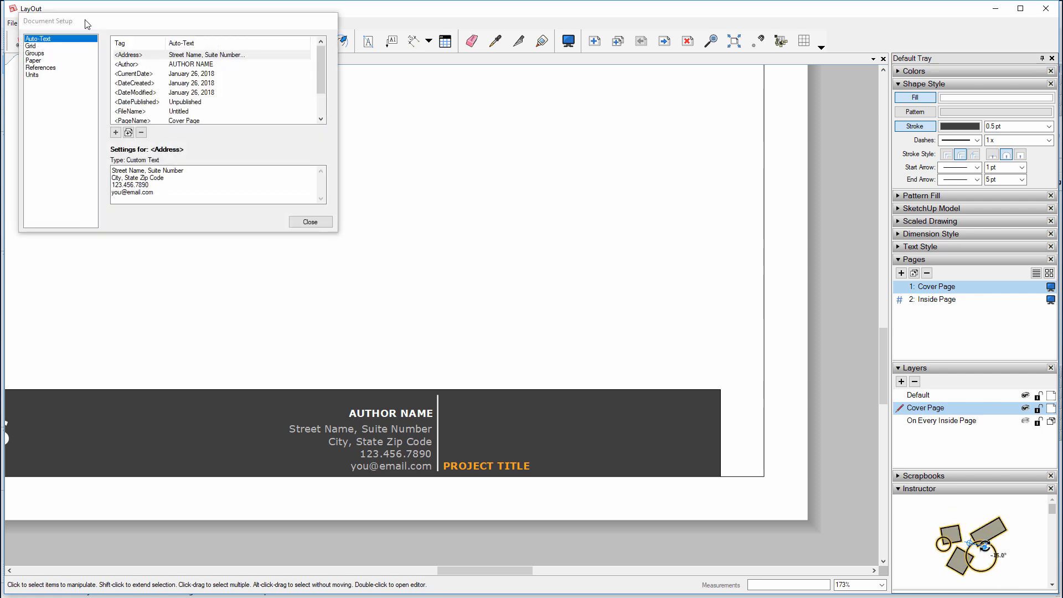
pyautogui.moveTo(104, 26); pyautogui.dragTo(320, 119)
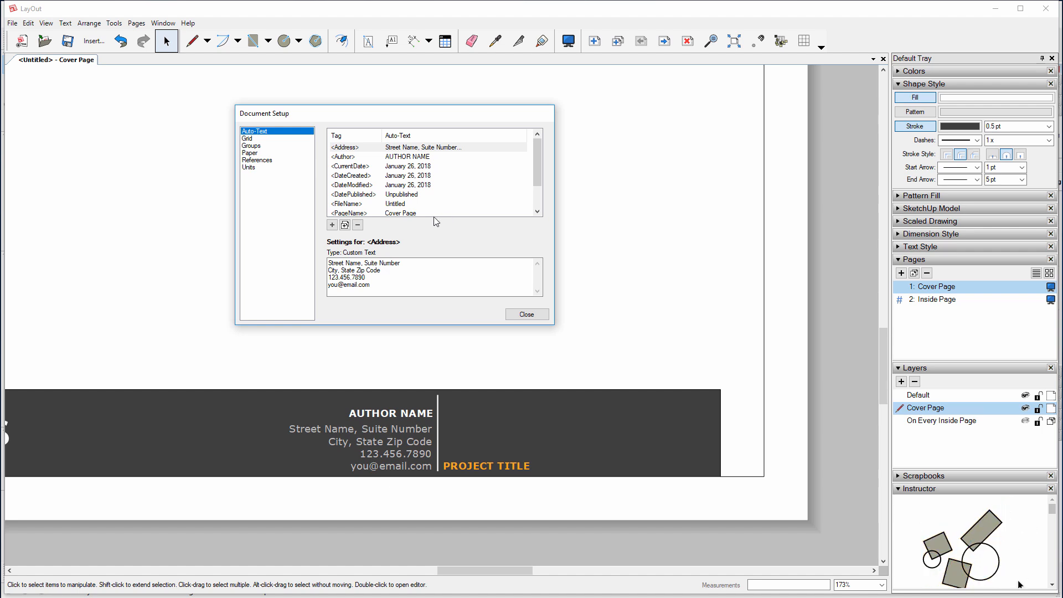
pyautogui.click(402, 157)
pyautogui.click(372, 262)
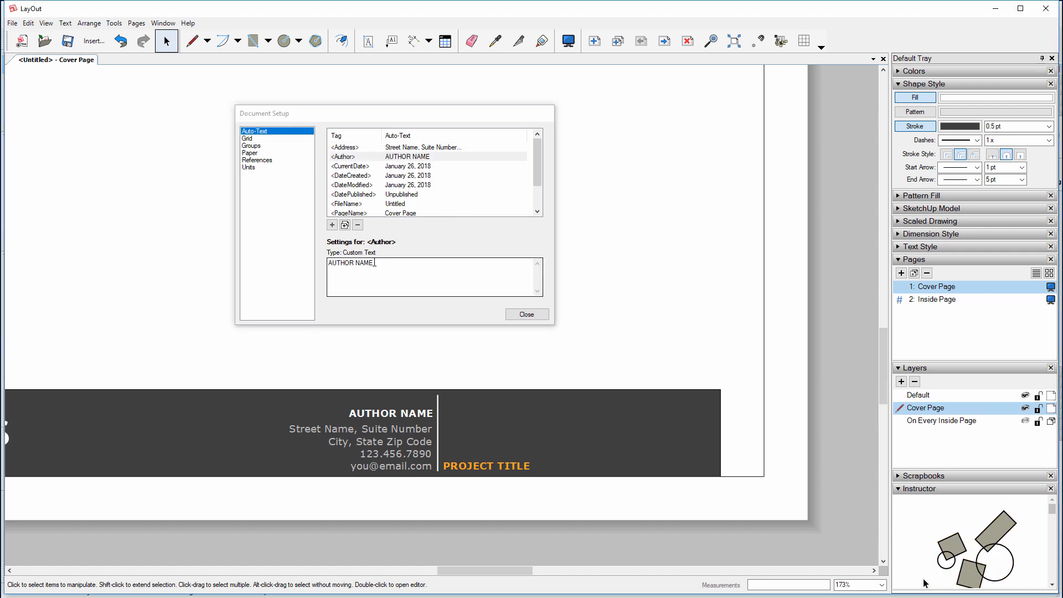
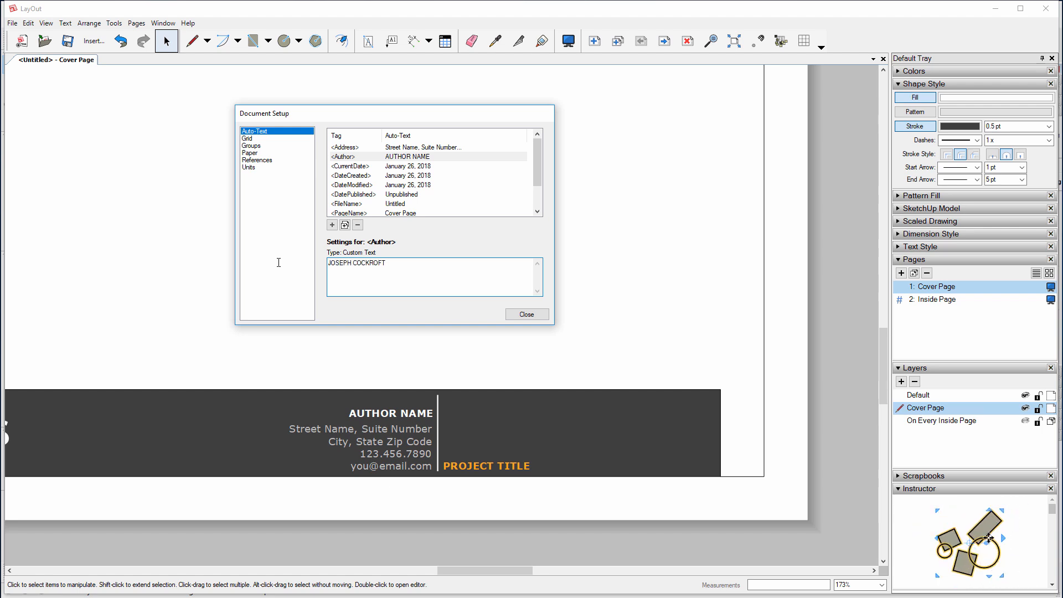
pyautogui.click(360, 177)
pyautogui.click(349, 368)
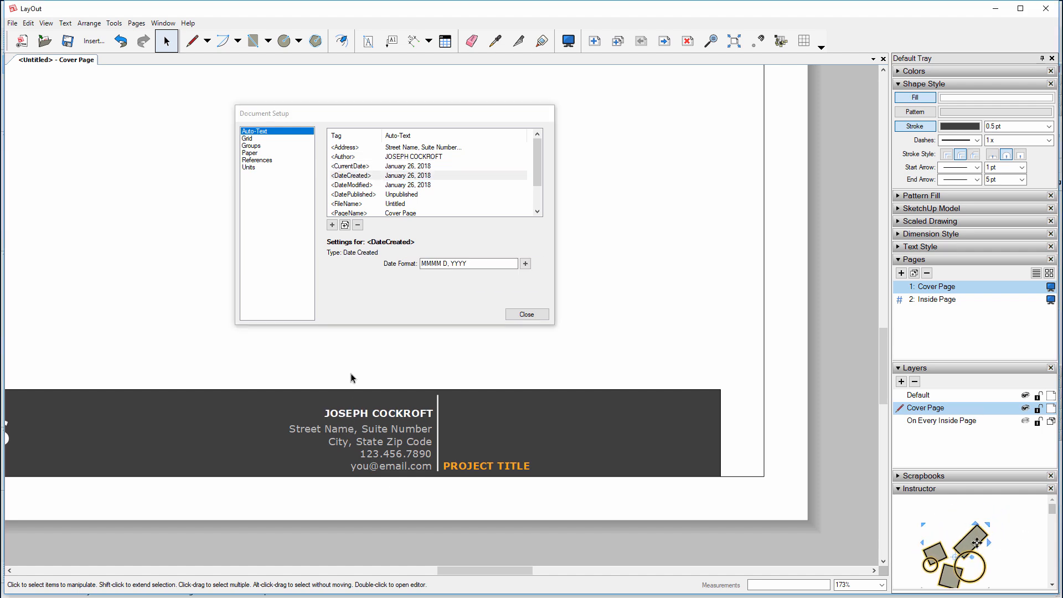
pyautogui.scroll(-3, 357, 203)
pyautogui.scroll(3, 357, 203)
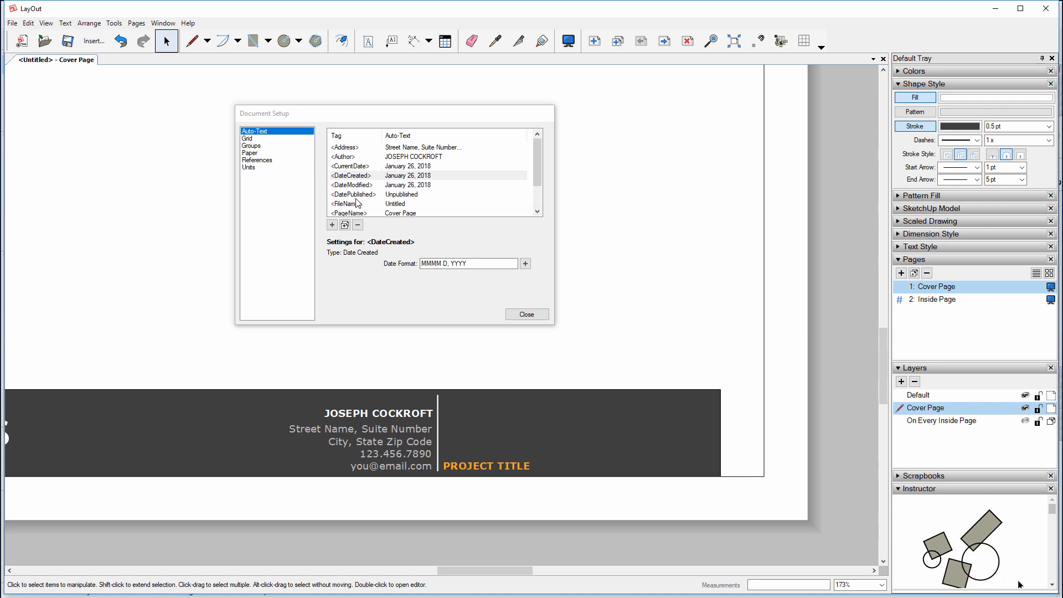
pyautogui.click(350, 148)
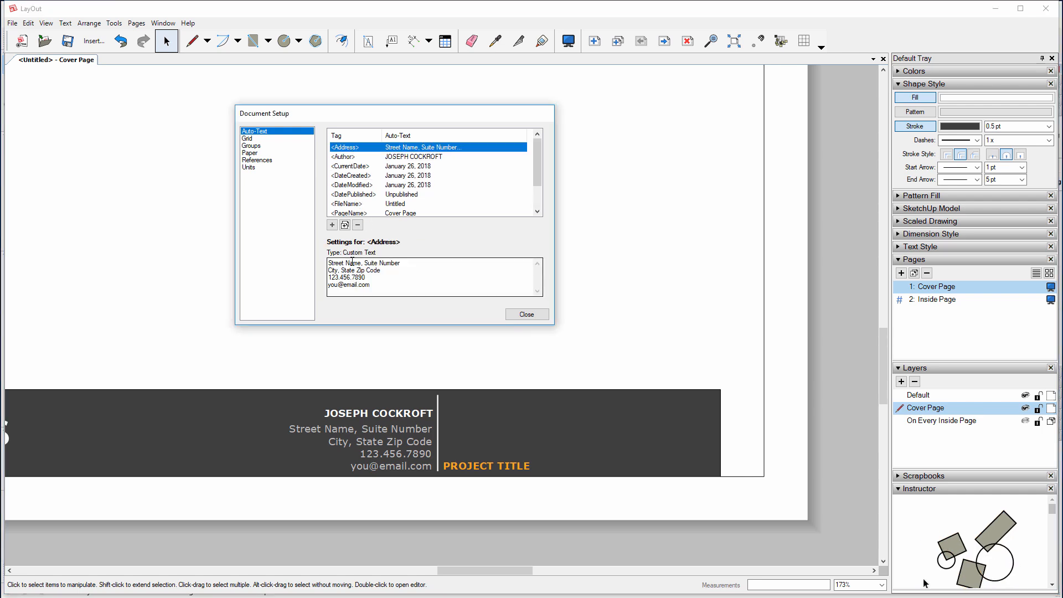
# Overwrite the four <Address> custom text lines with the company's PO box, town, phone and e-mail, then apply
pyautogui.moveTo(415, 262); pyautogui.dragTo(319, 263)
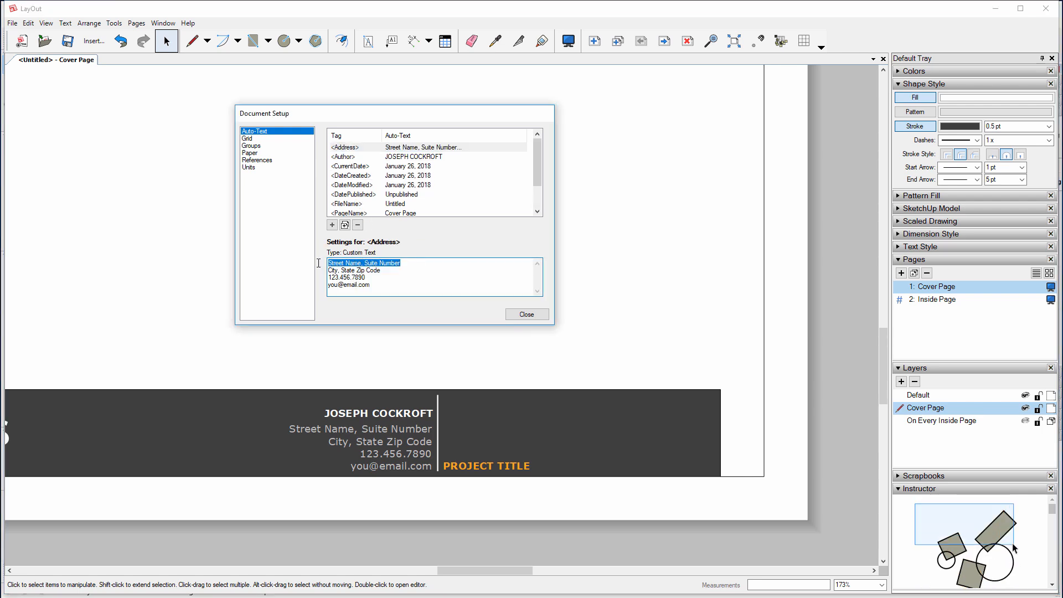
pyautogui.write('PO BOX ')
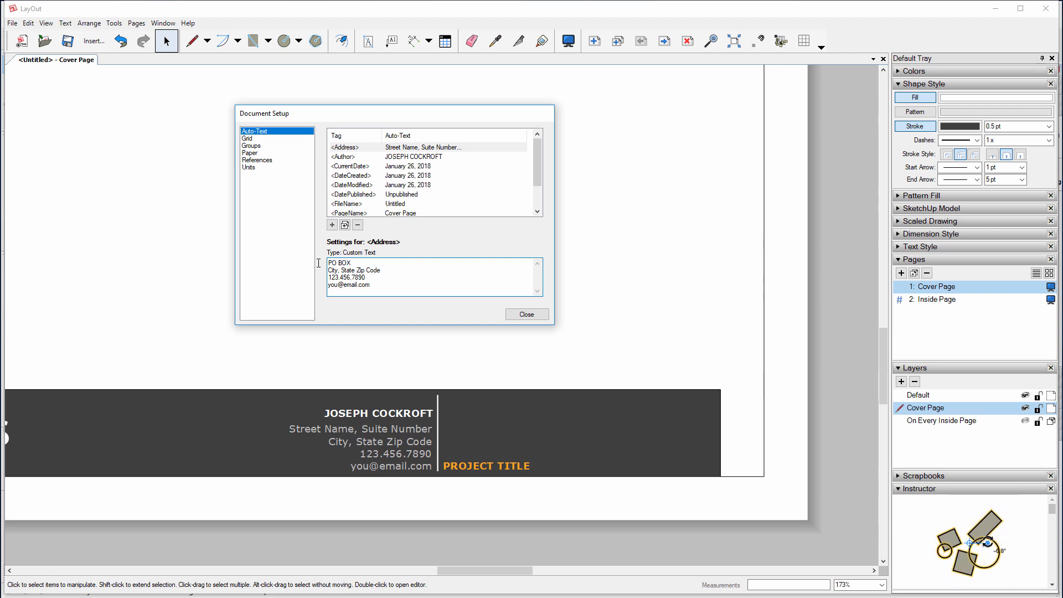
pyautogui.write('15663')
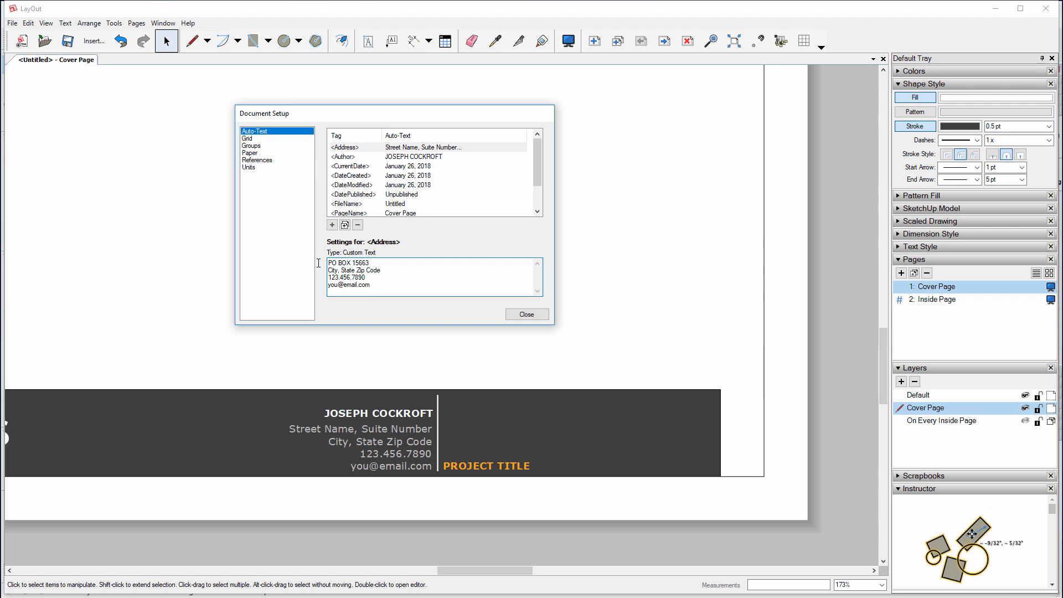
pyautogui.moveTo(386, 272); pyautogui.dragTo(320, 273)
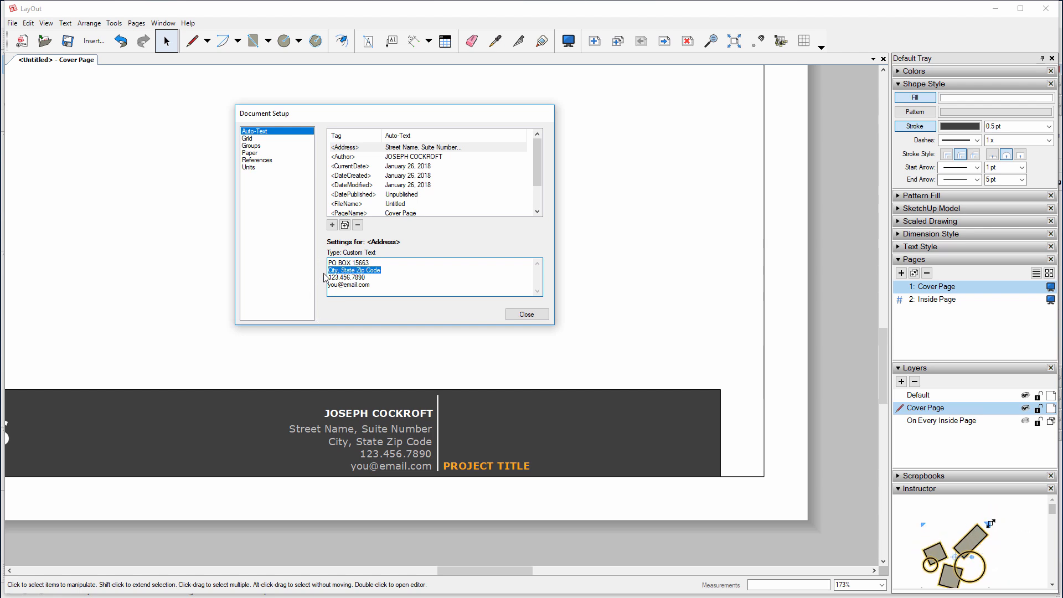
pyautogui.write('Dinsdal')
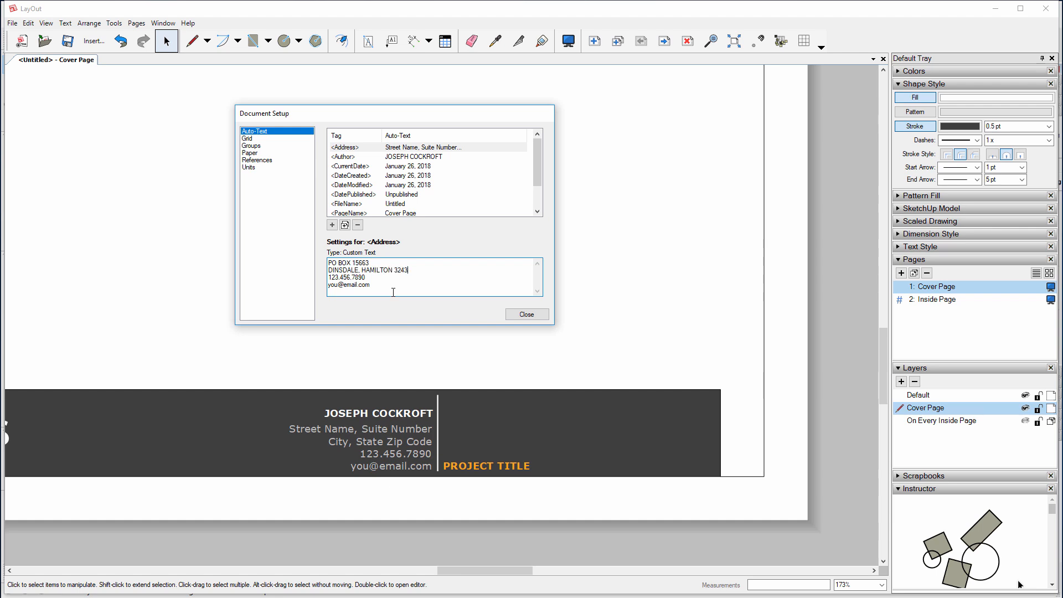
pyautogui.moveTo(366, 278); pyautogui.dragTo(307, 282)
pyautogui.moveTo(372, 288); pyautogui.dragTo(316, 290)
pyautogui.write('sa')
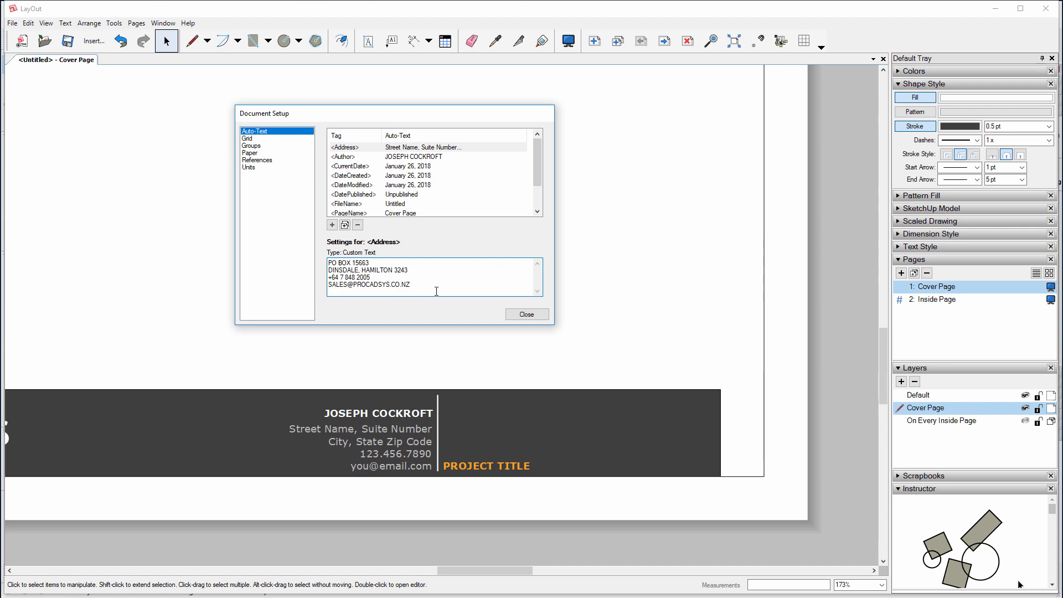
pyautogui.click(376, 175)
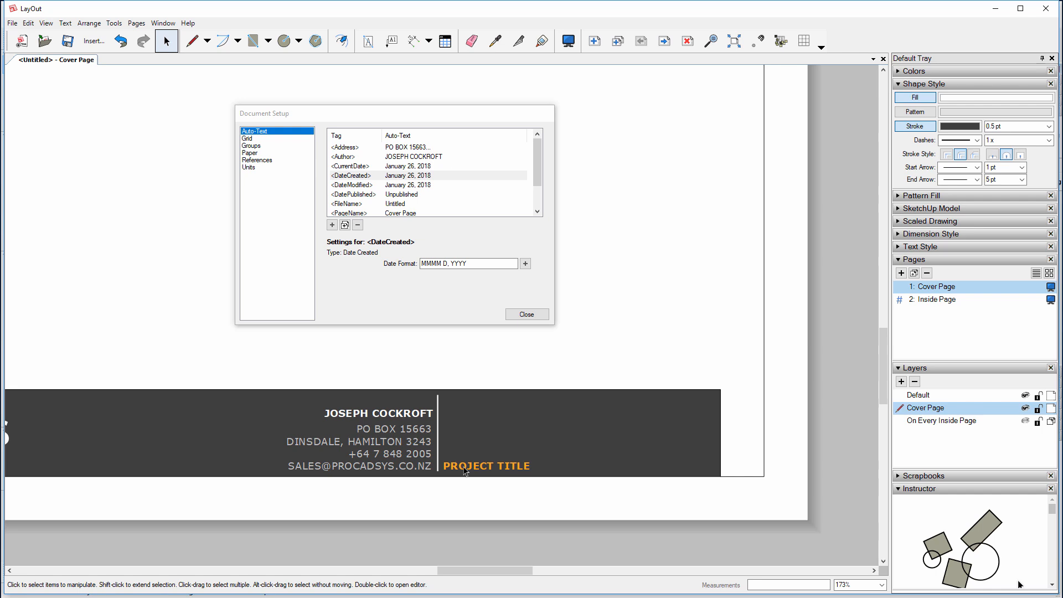
pyautogui.click(665, 42)
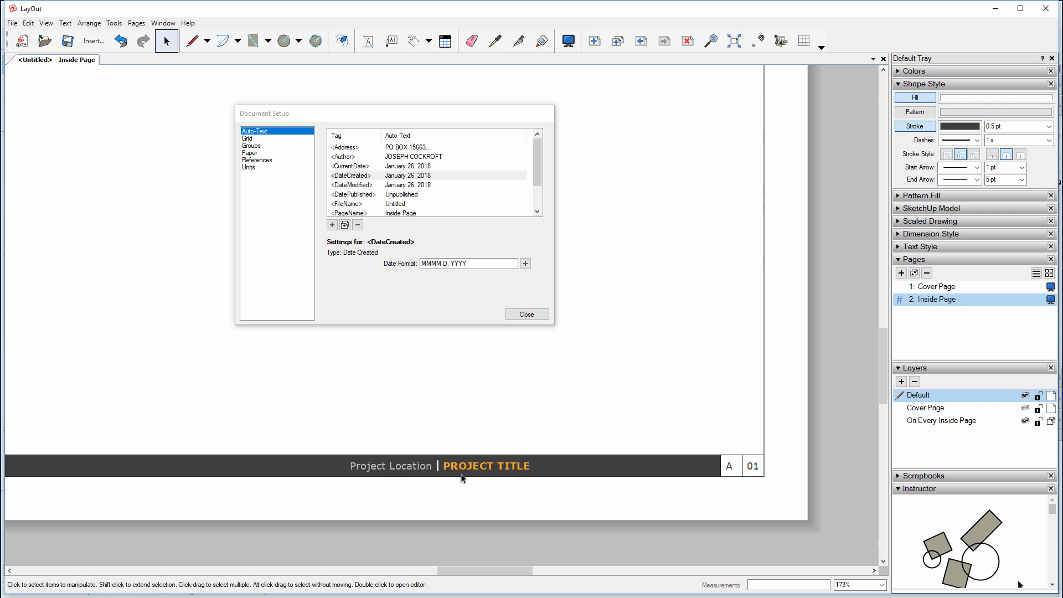
pyautogui.scroll(-2, 387, 531)
pyautogui.moveTo(611, 290); pyautogui.dragTo(625, 354, button='middle')
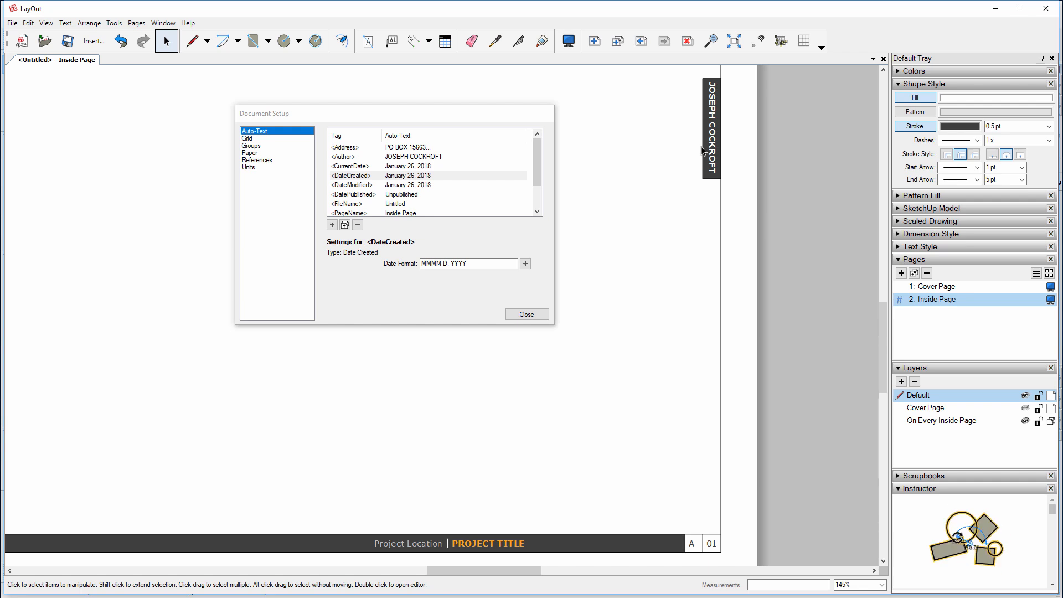
pyautogui.click(367, 197)
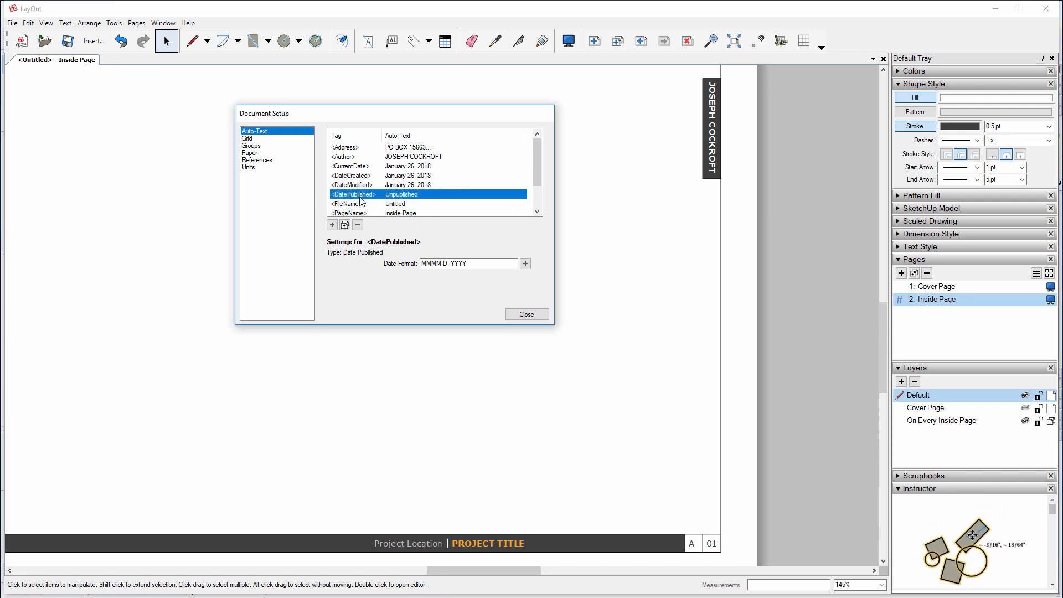
pyautogui.scroll(-1, 362, 202)
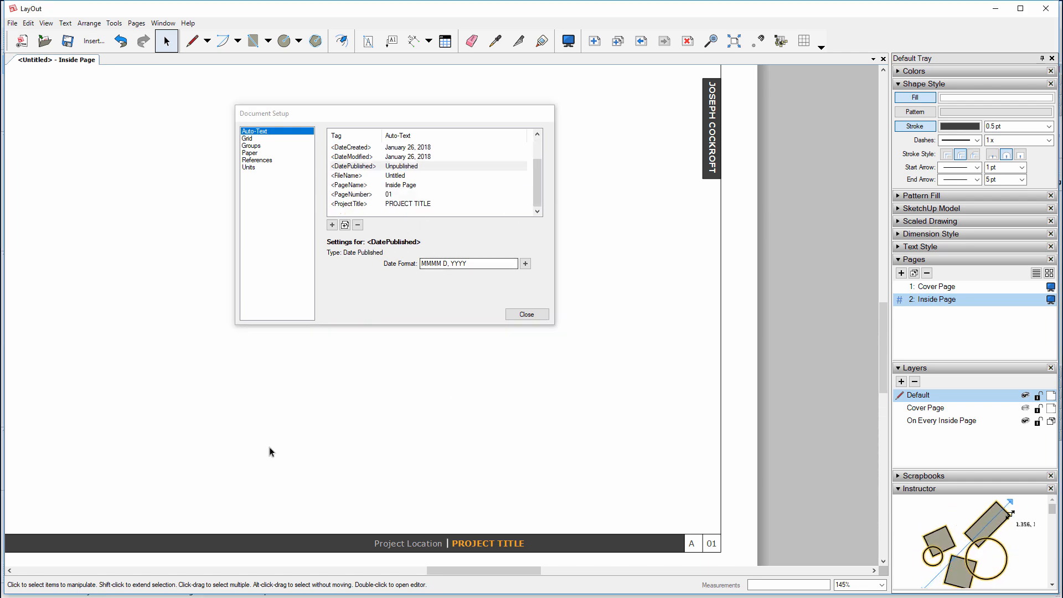
pyautogui.moveTo(269, 451); pyautogui.dragTo(758, 403, button='middle')
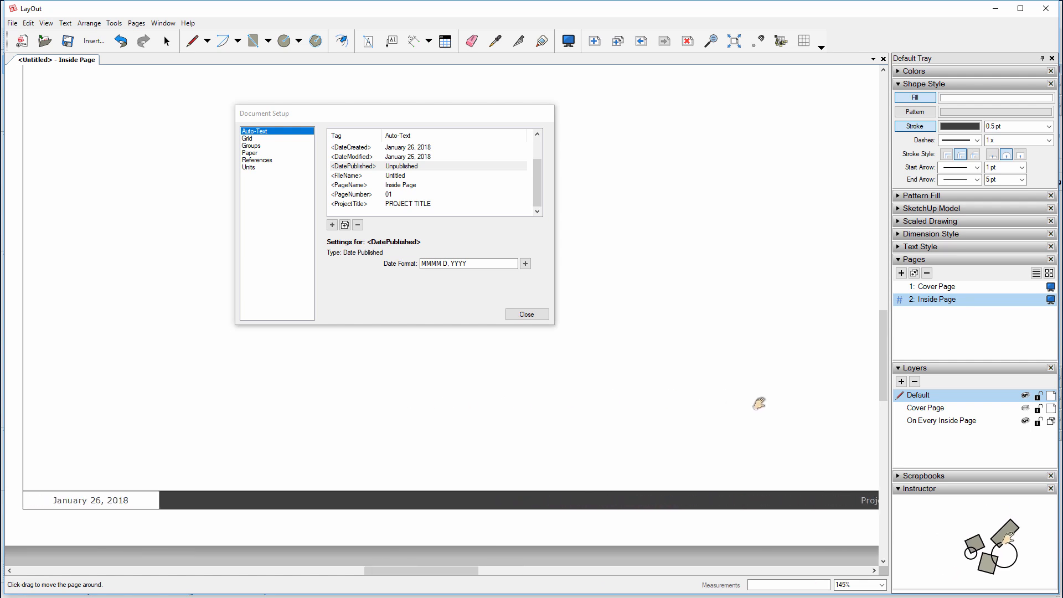
pyautogui.doubleClick(118, 500)
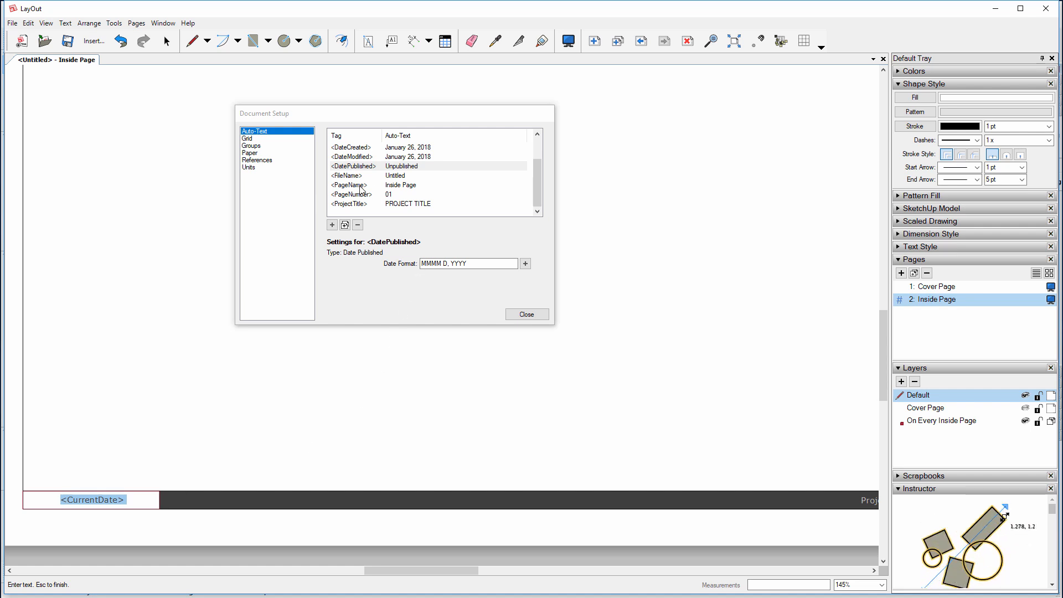
pyautogui.scroll(1, 360, 189)
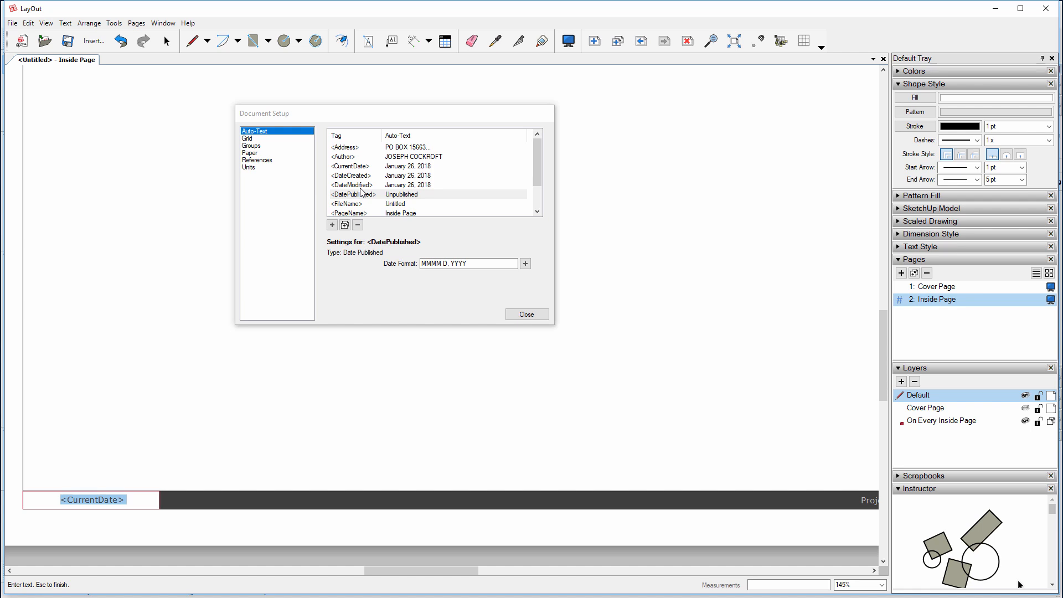
pyautogui.click(355, 167)
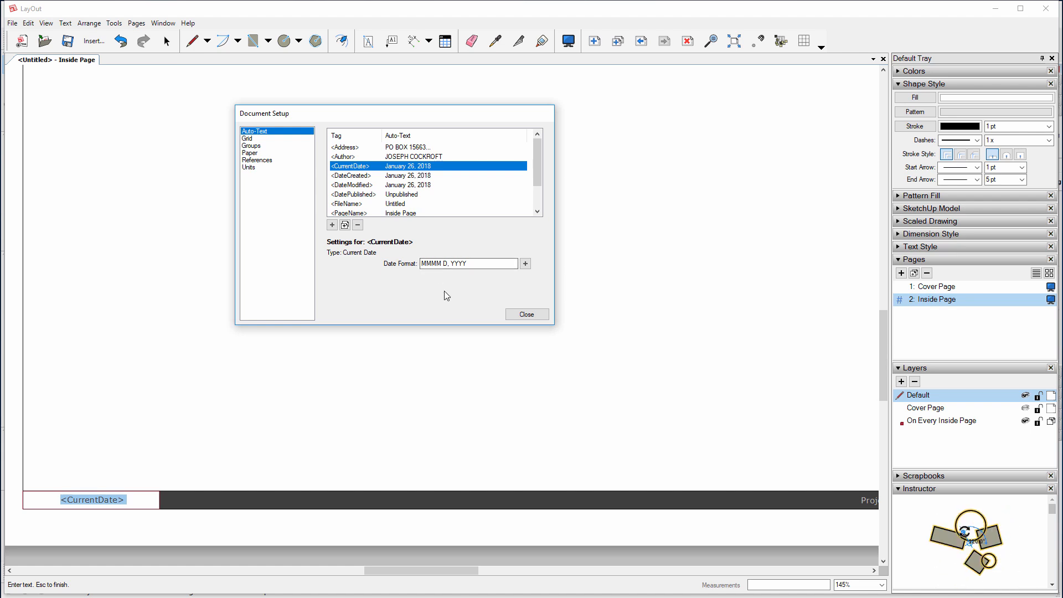
pyautogui.click(368, 41)
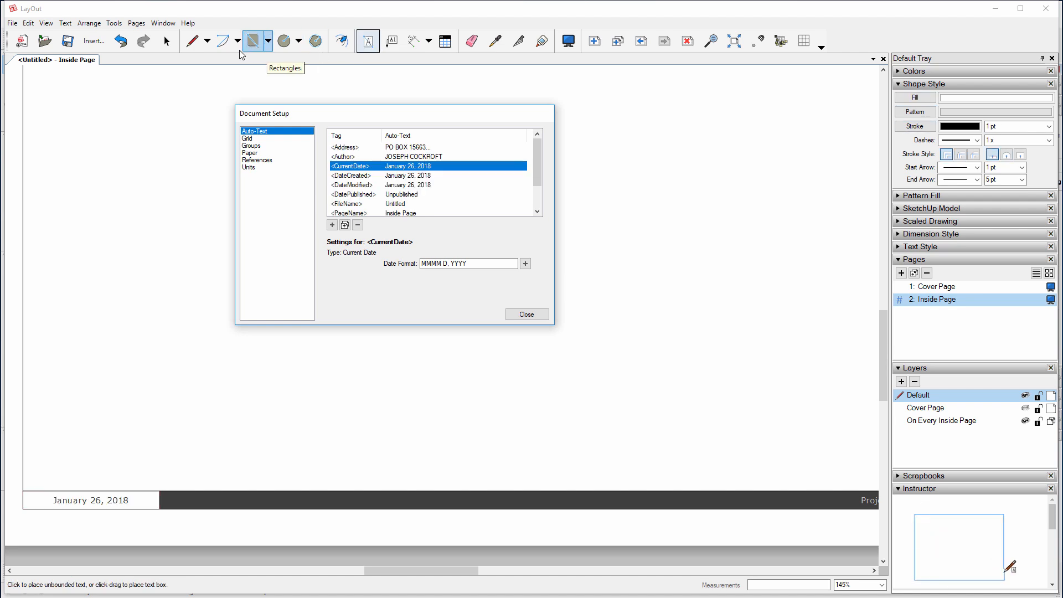
pyautogui.click(113, 379)
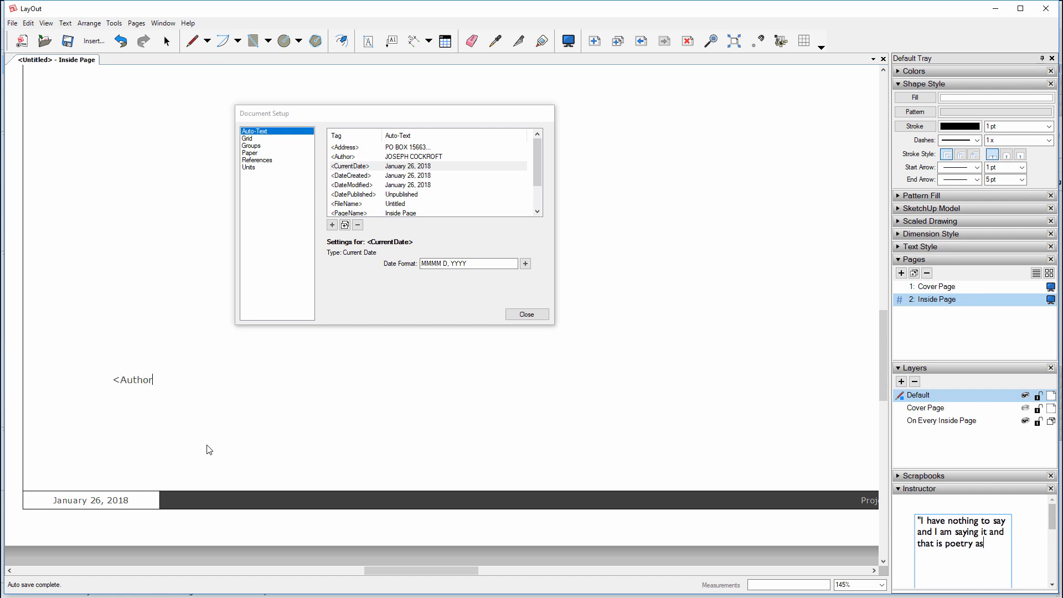
pyautogui.write('>')
pyautogui.click(127, 407)
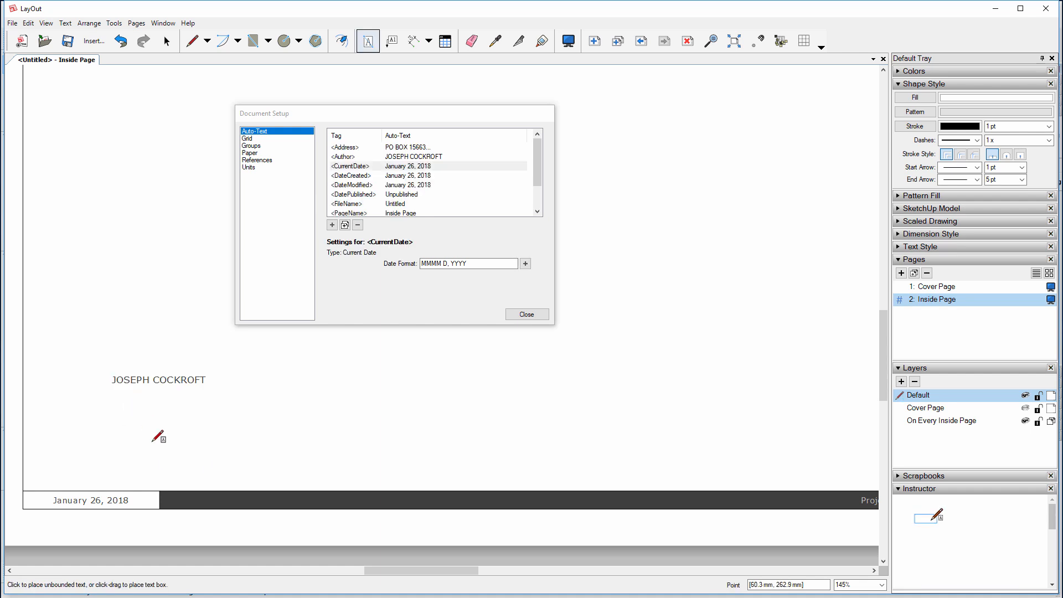
pyautogui.press('space')
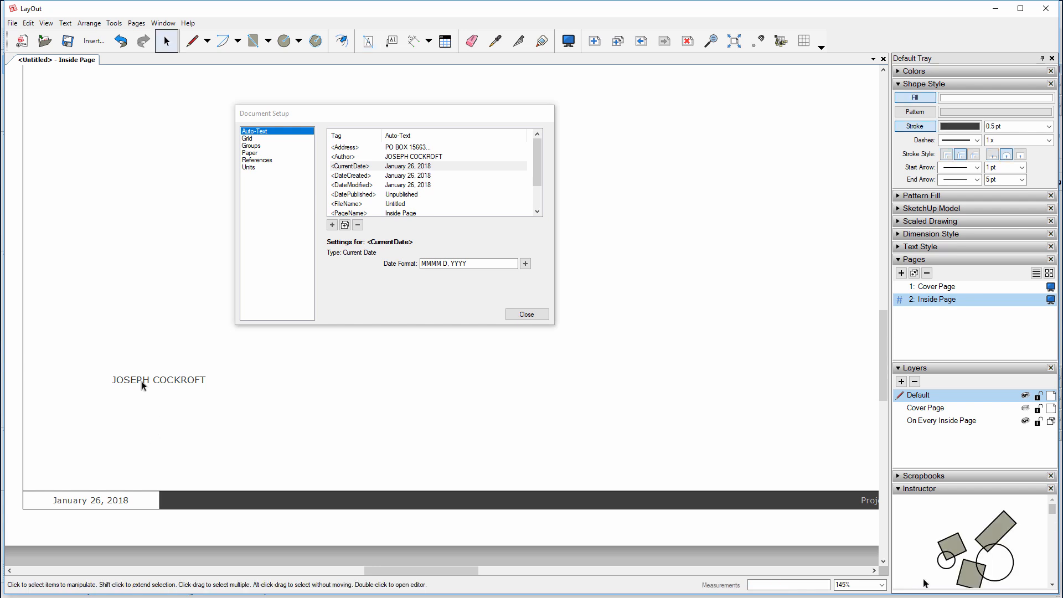
pyautogui.doubleClick(141, 380)
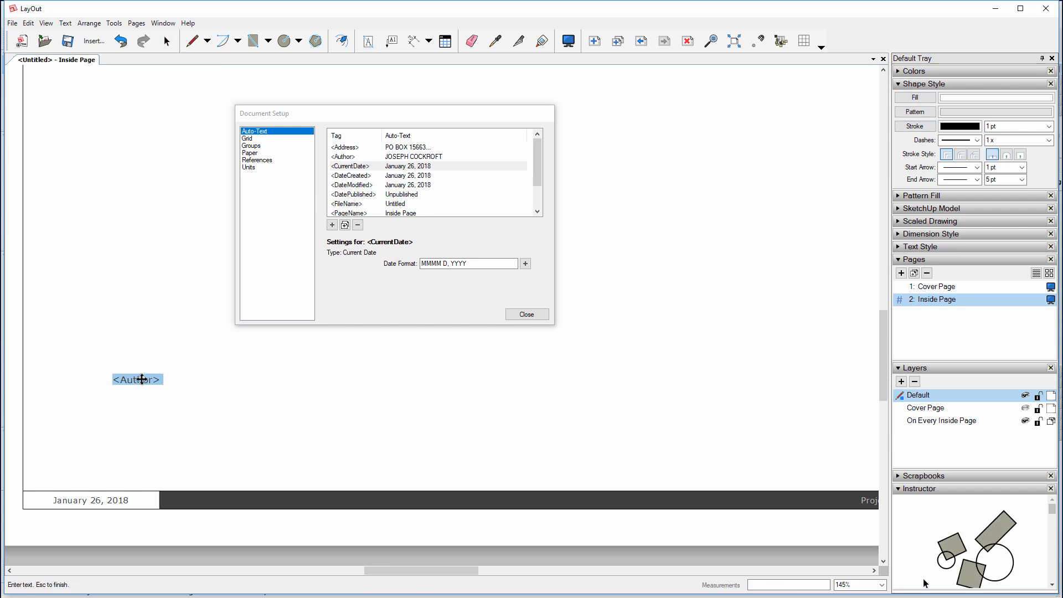
pyautogui.click(65, 22)
pyautogui.moveTo(77, 224)
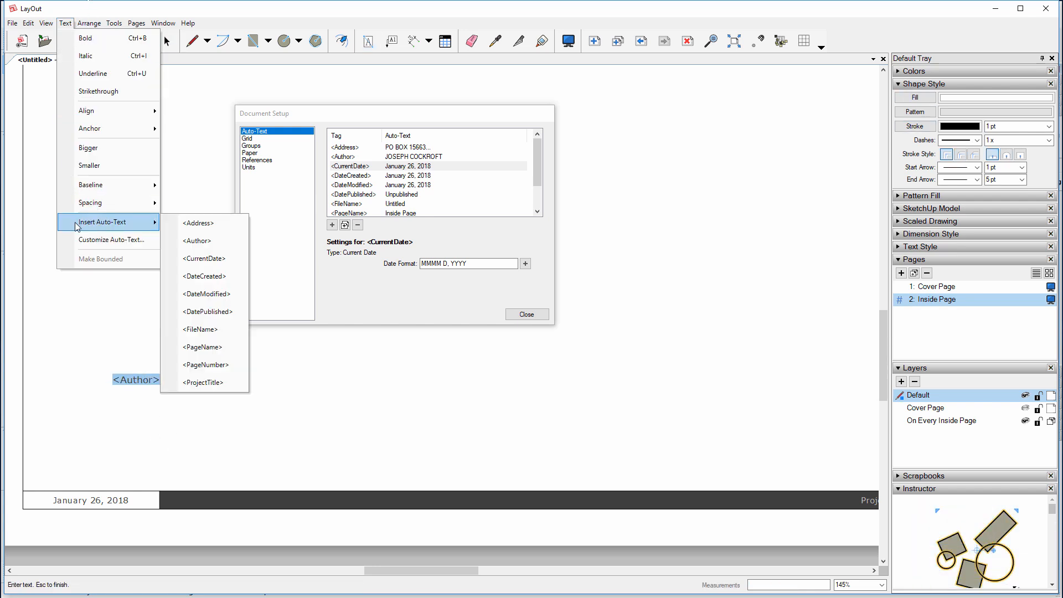
pyautogui.click(212, 227)
pyautogui.press('Escape')
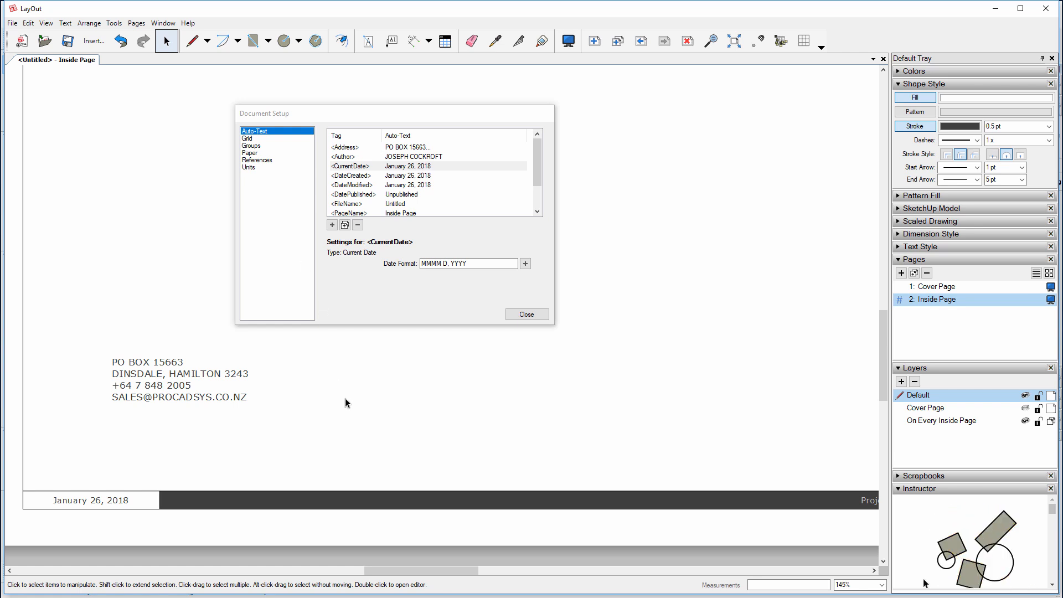
pyautogui.click(163, 376)
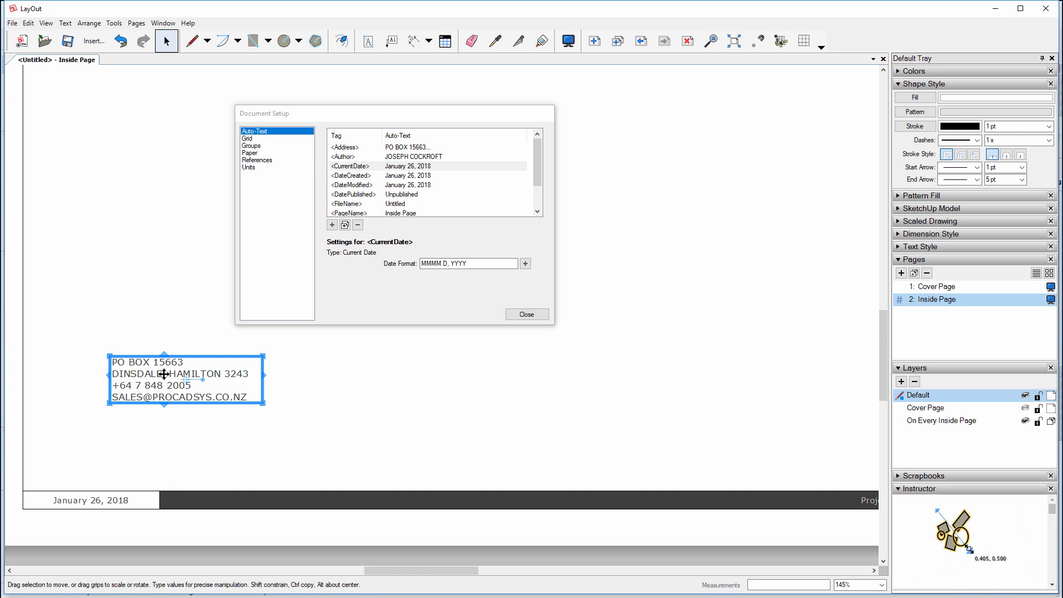
pyautogui.press('Delete')
pyautogui.scroll(-5, 153, 440)
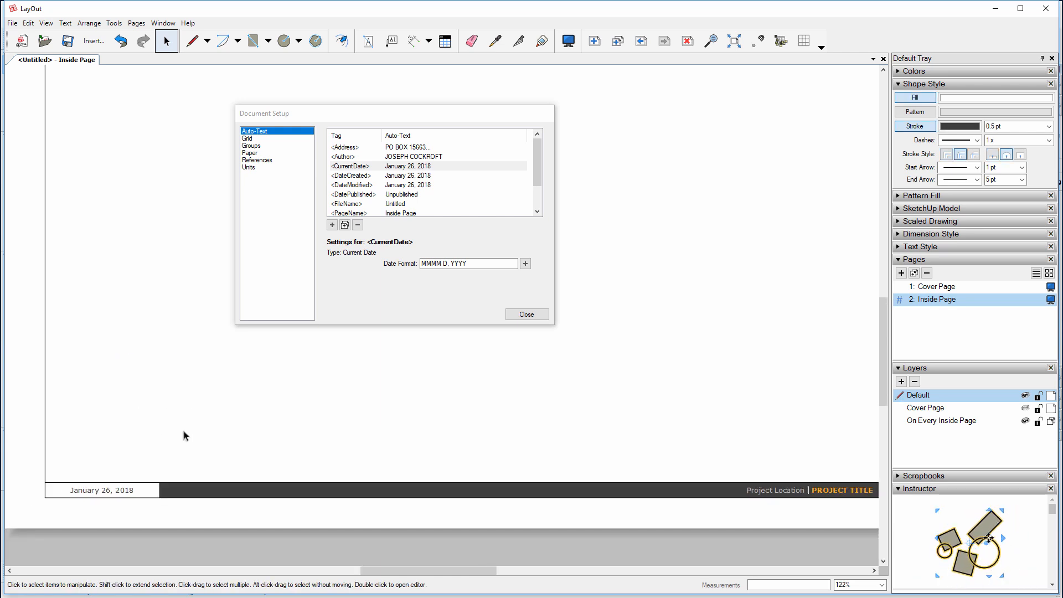
pyautogui.moveTo(515, 331); pyautogui.dragTo(505, 413, button='middle')
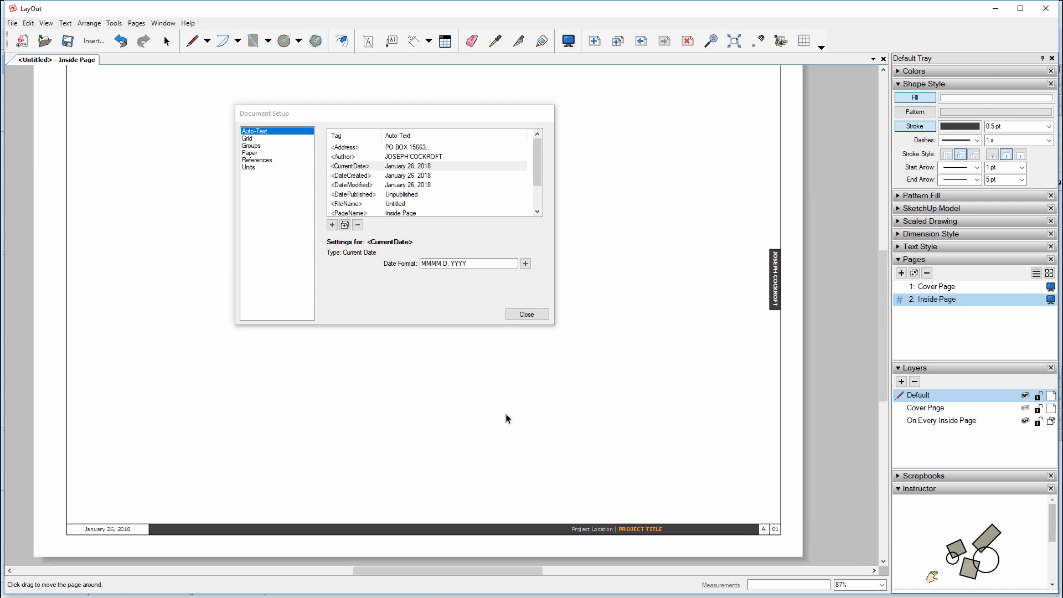
pyautogui.scroll(-2, 503, 423)
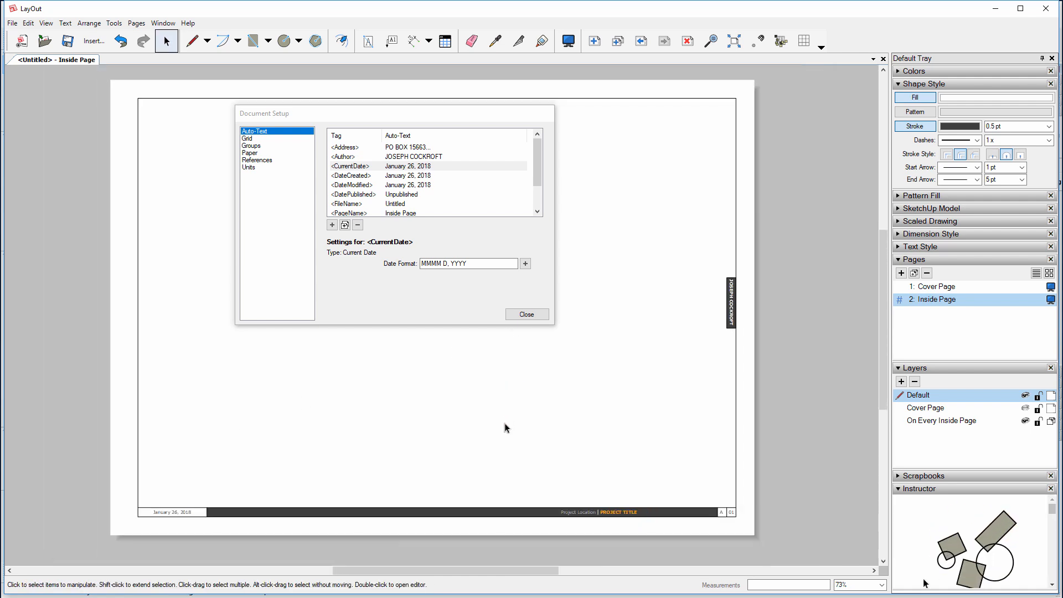
pyautogui.click(524, 315)
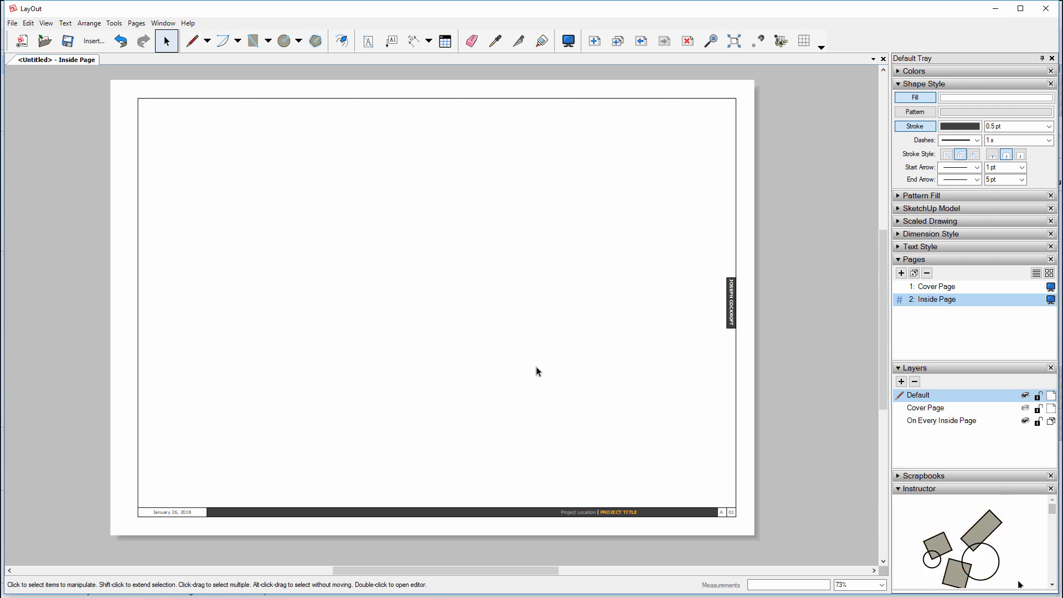
pyautogui.click(191, 41)
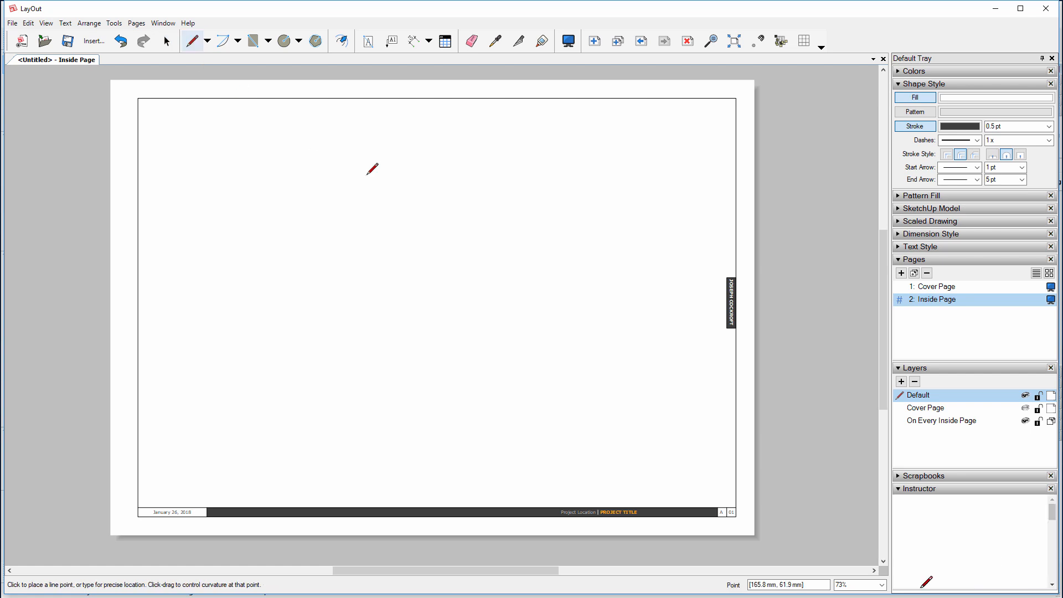
pyautogui.click(366, 175)
pyautogui.click(470, 175)
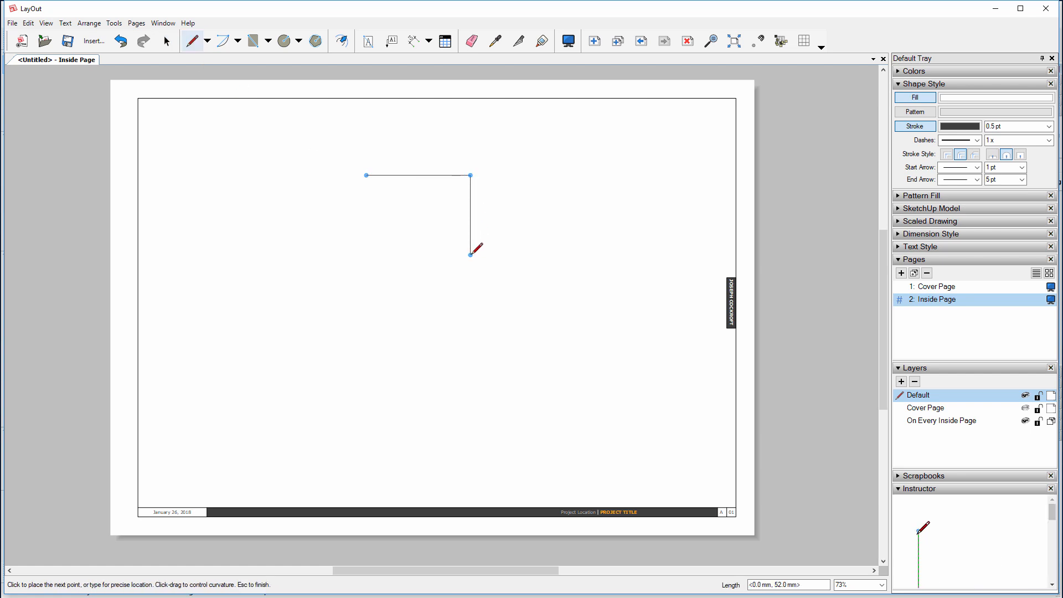
pyautogui.click(470, 254)
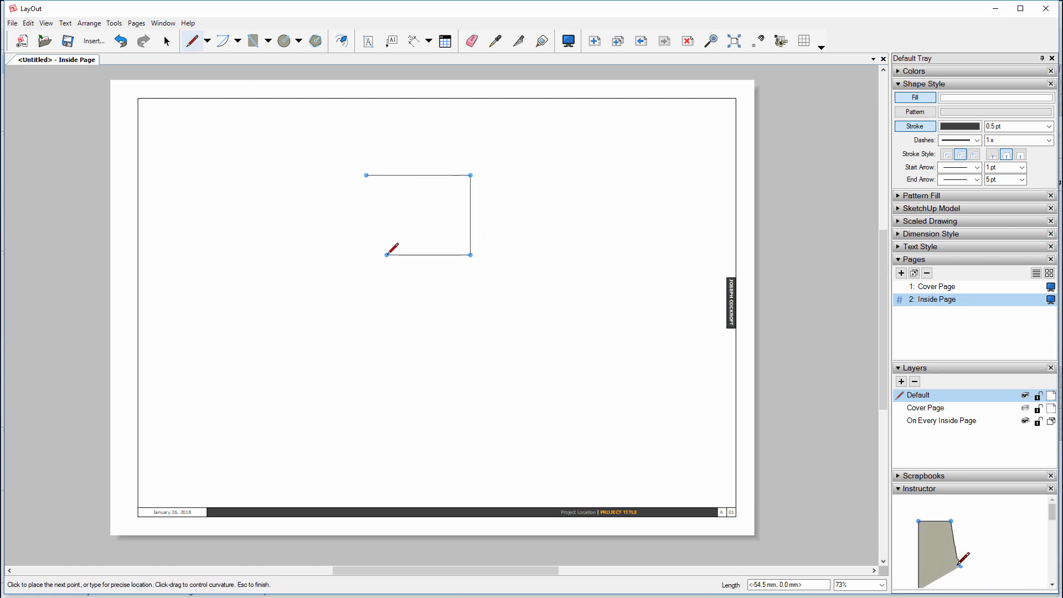
pyautogui.click(365, 255)
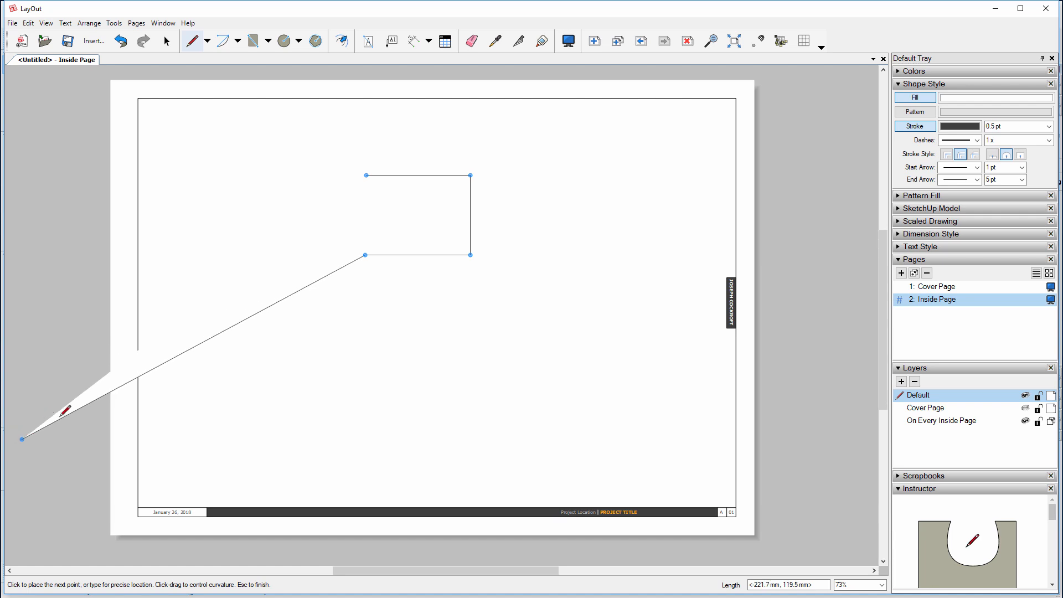
pyautogui.press('space')
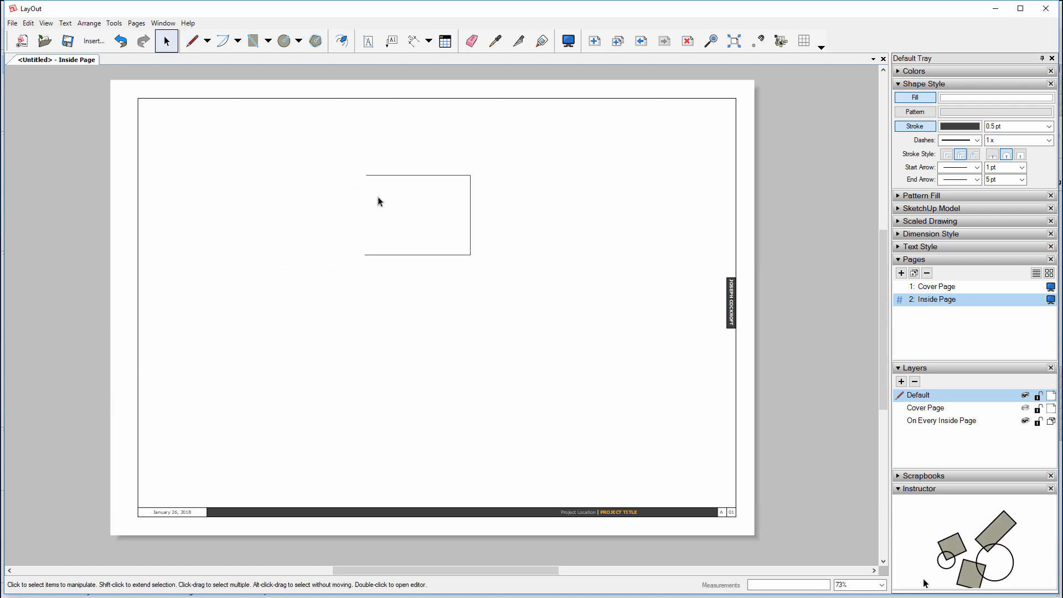
pyautogui.click(400, 175)
pyautogui.press('Delete')
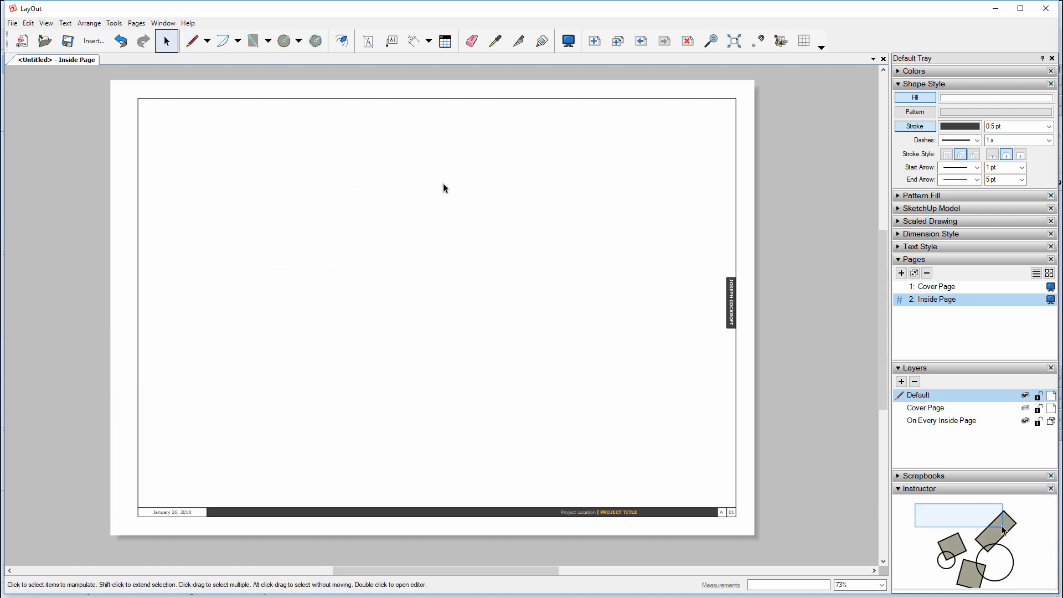
pyautogui.click(192, 40)
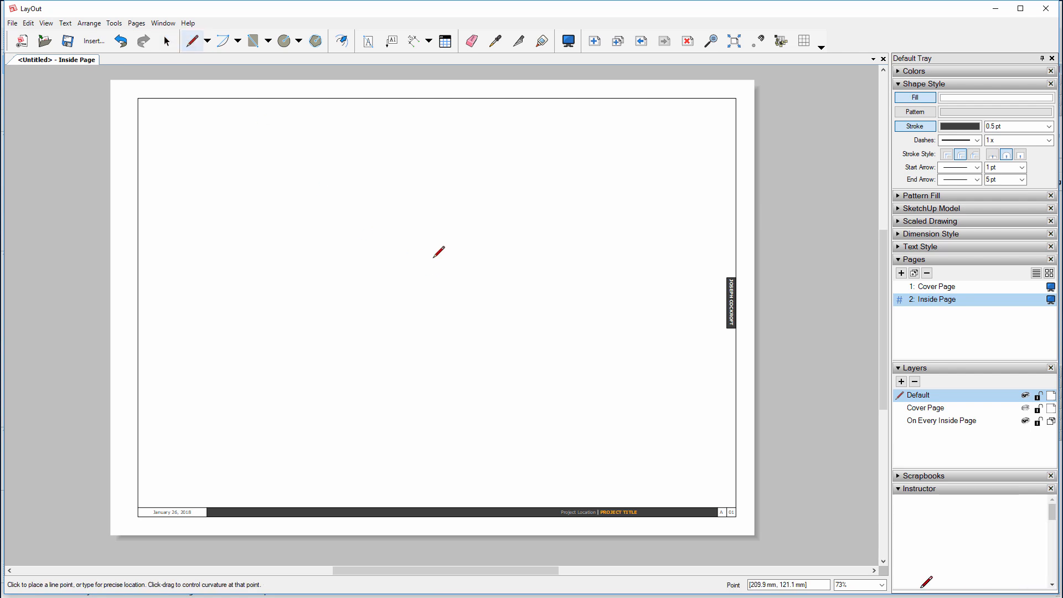
pyautogui.moveTo(403, 239); pyautogui.dragTo(396, 246, button='middle')
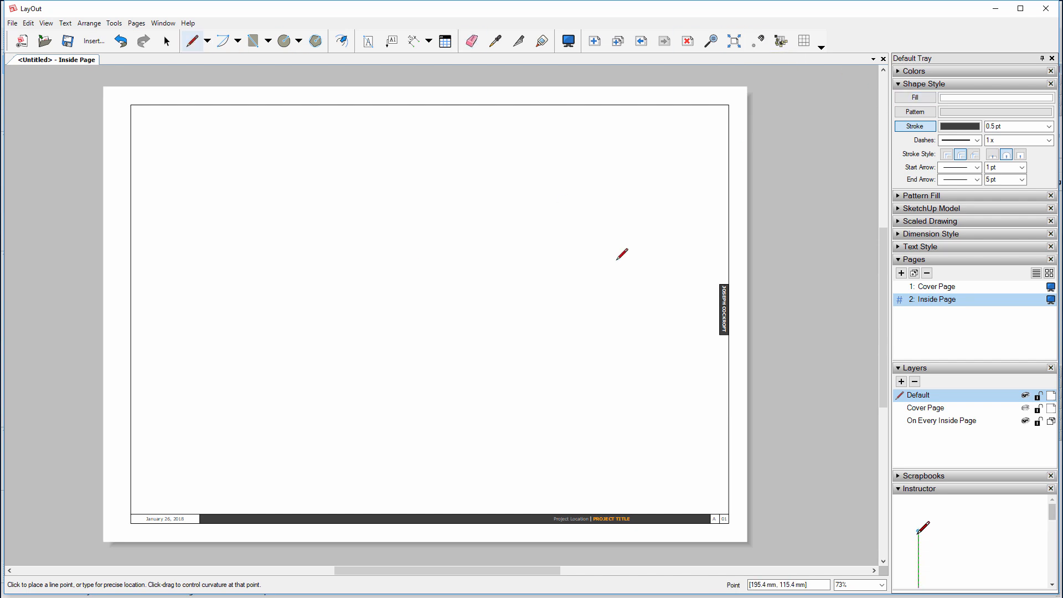
pyautogui.click(774, 202)
pyautogui.click(830, 201)
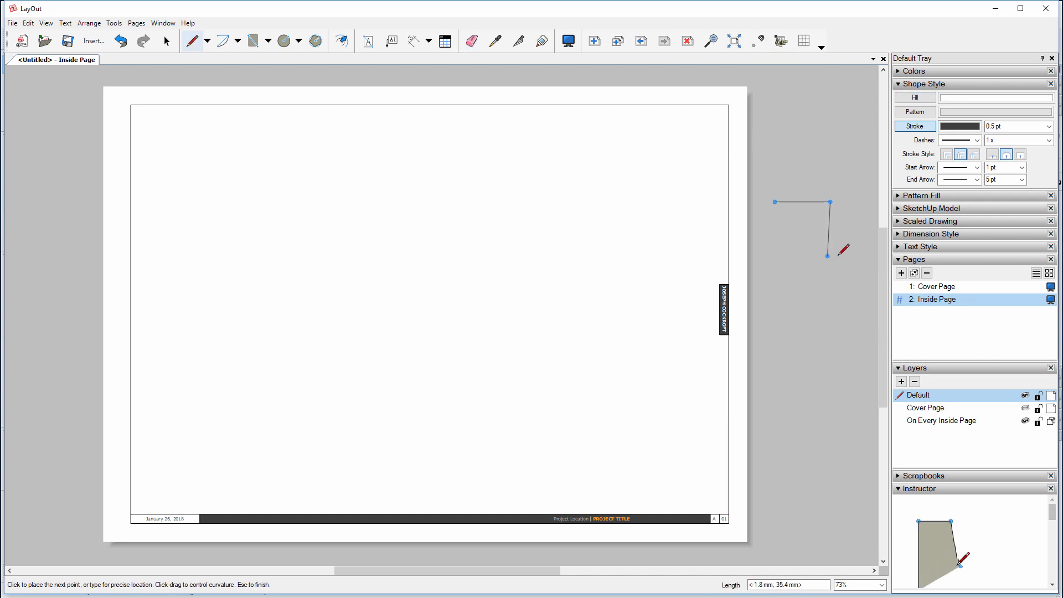
pyautogui.press('space')
pyautogui.click(802, 202)
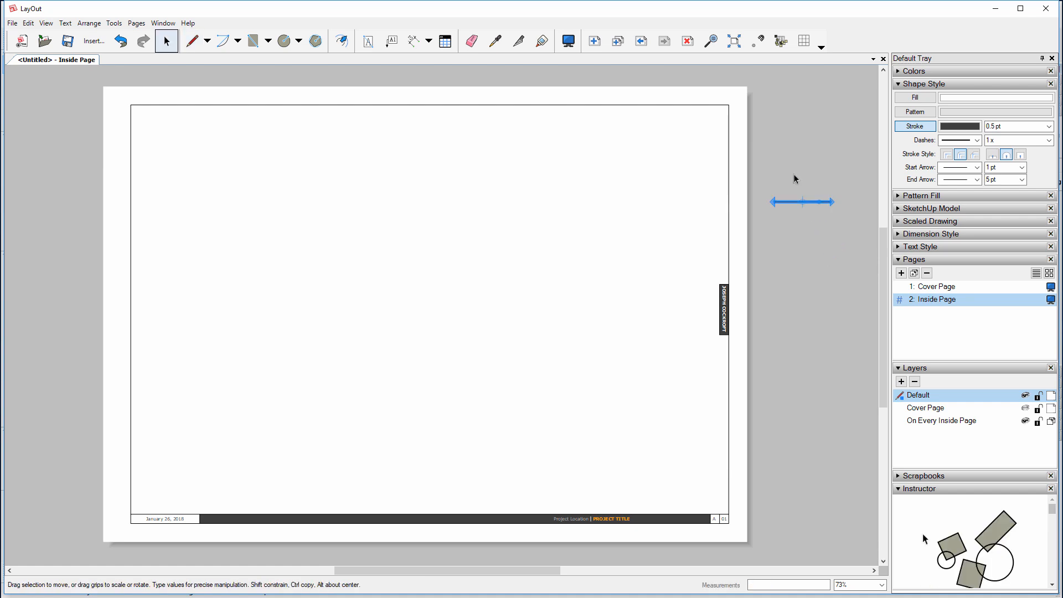
pyautogui.press('Delete')
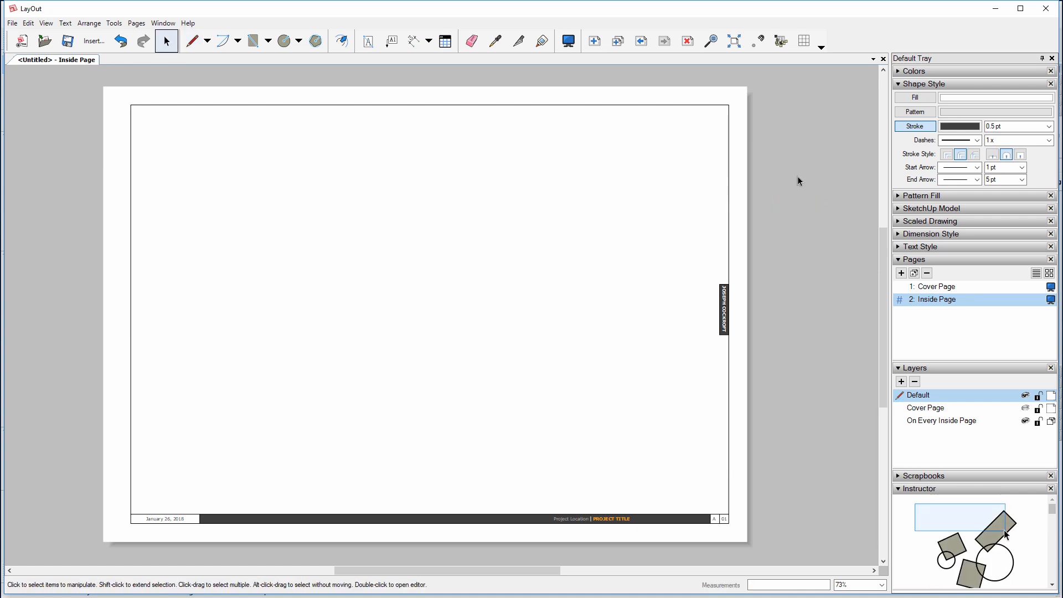
pyautogui.click(191, 42)
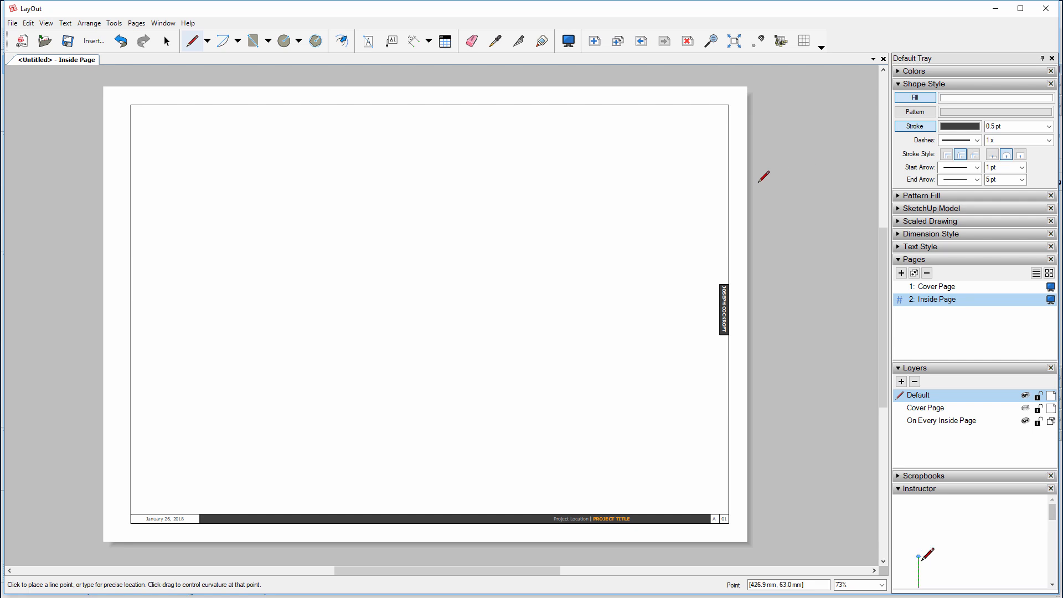
pyautogui.click(776, 183)
pyautogui.click(820, 183)
pyautogui.click(820, 227)
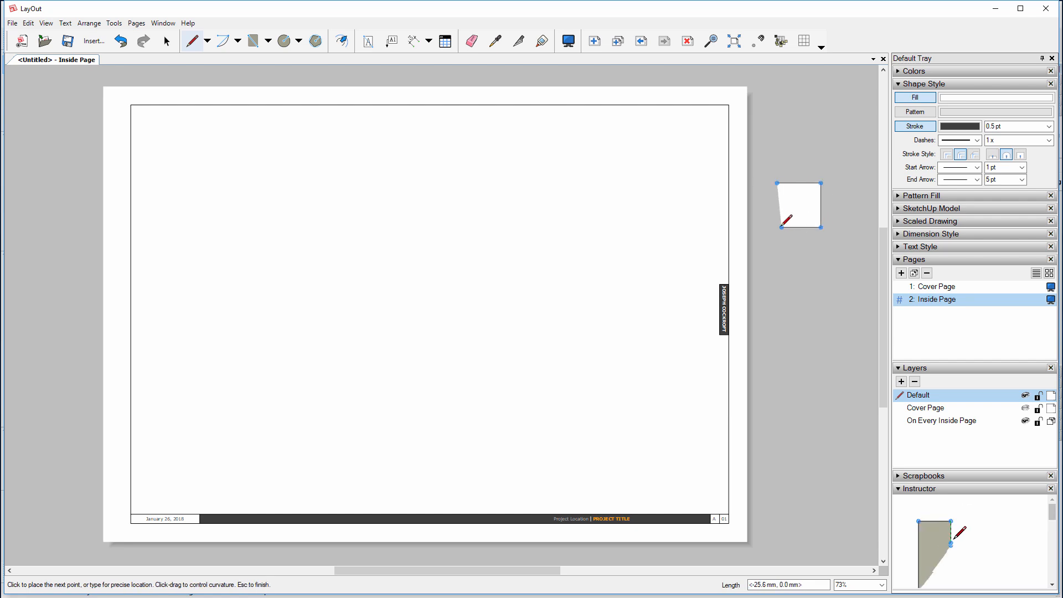
pyautogui.click(774, 227)
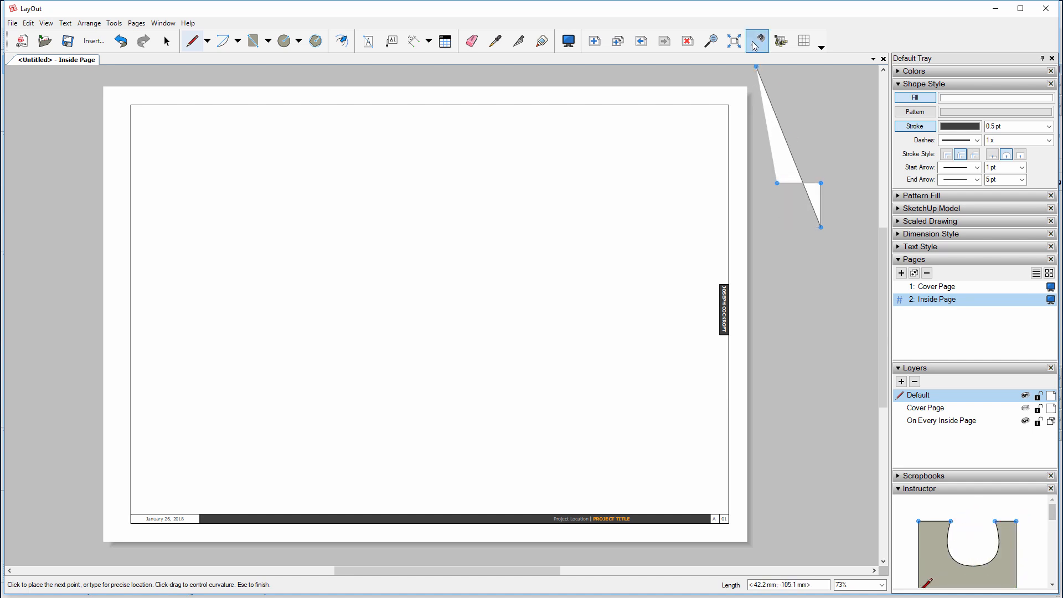
pyautogui.click(776, 183)
pyautogui.press('space')
pyautogui.click(814, 190)
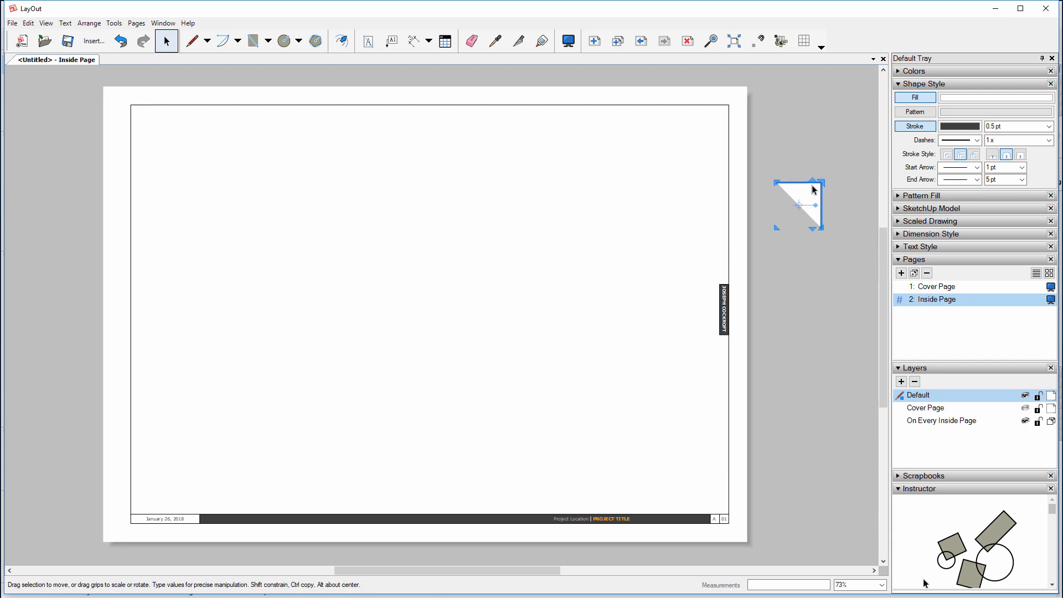
pyautogui.press('Delete')
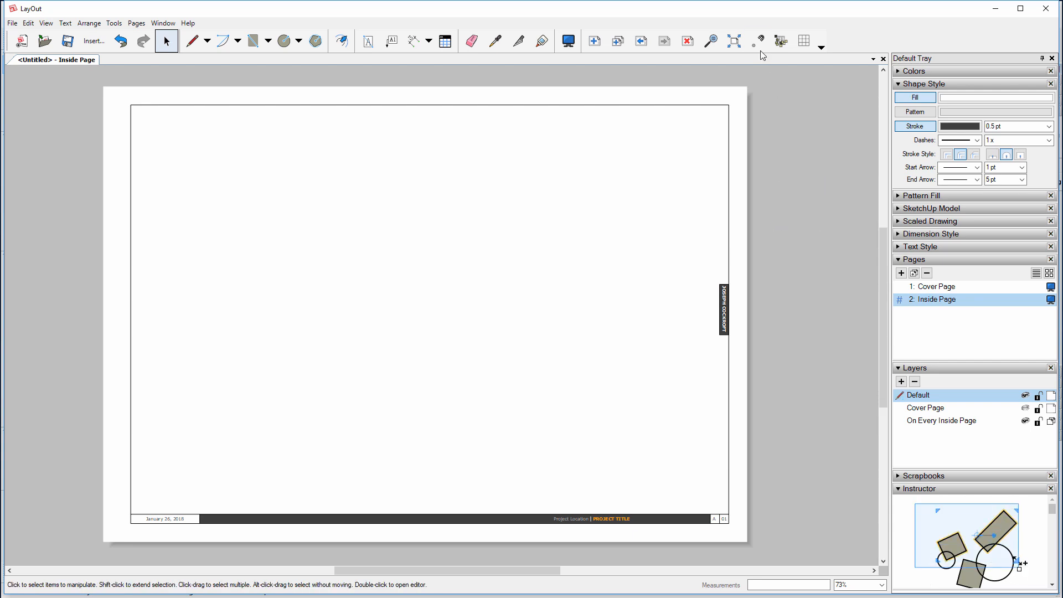
pyautogui.click(195, 44)
pyautogui.click(787, 136)
pyautogui.click(834, 136)
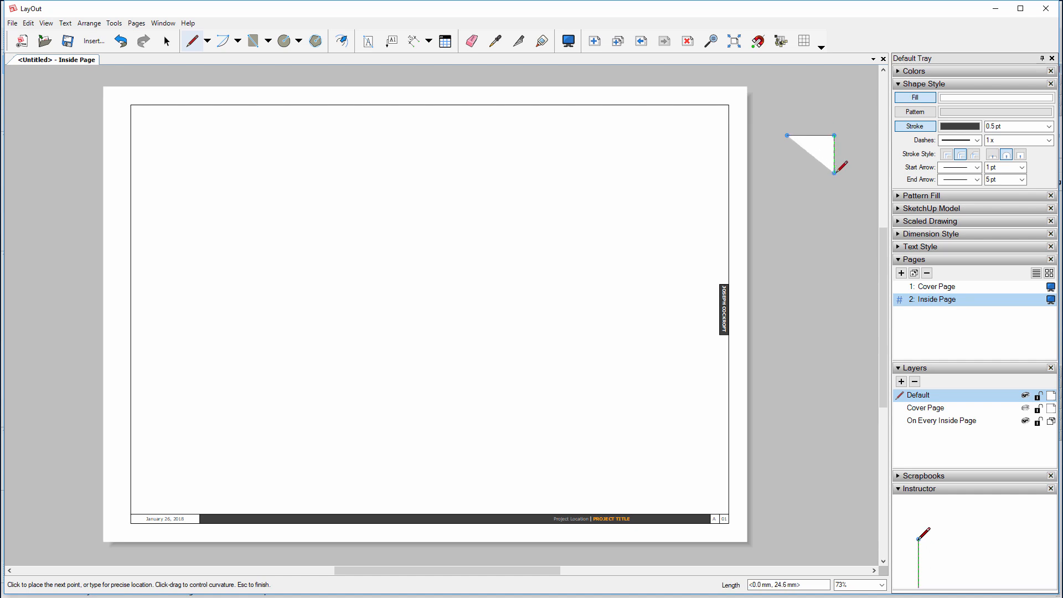
pyautogui.click(834, 173)
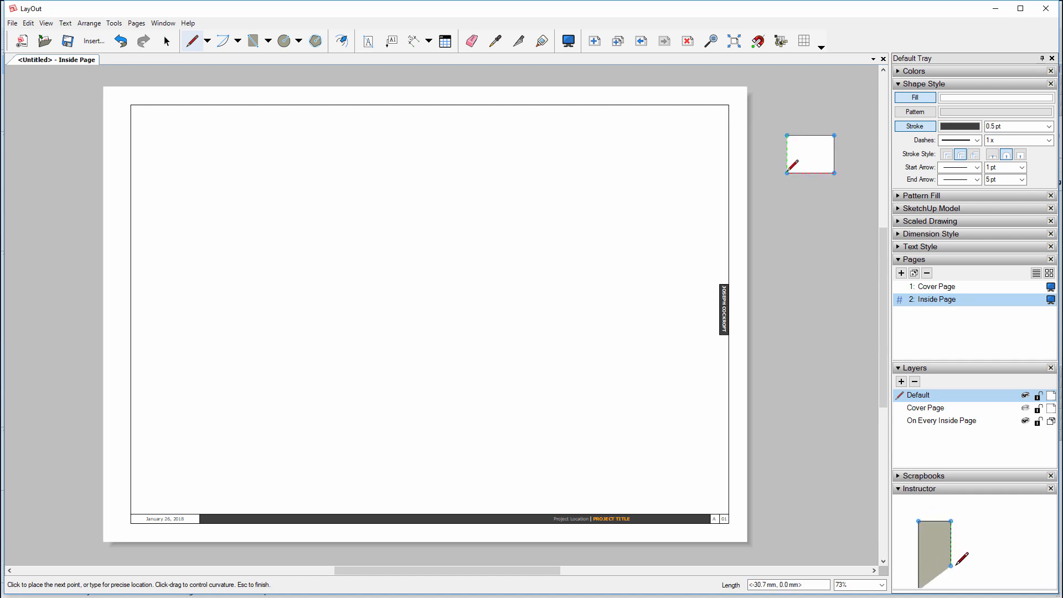
pyautogui.click(787, 173)
pyautogui.click(787, 135)
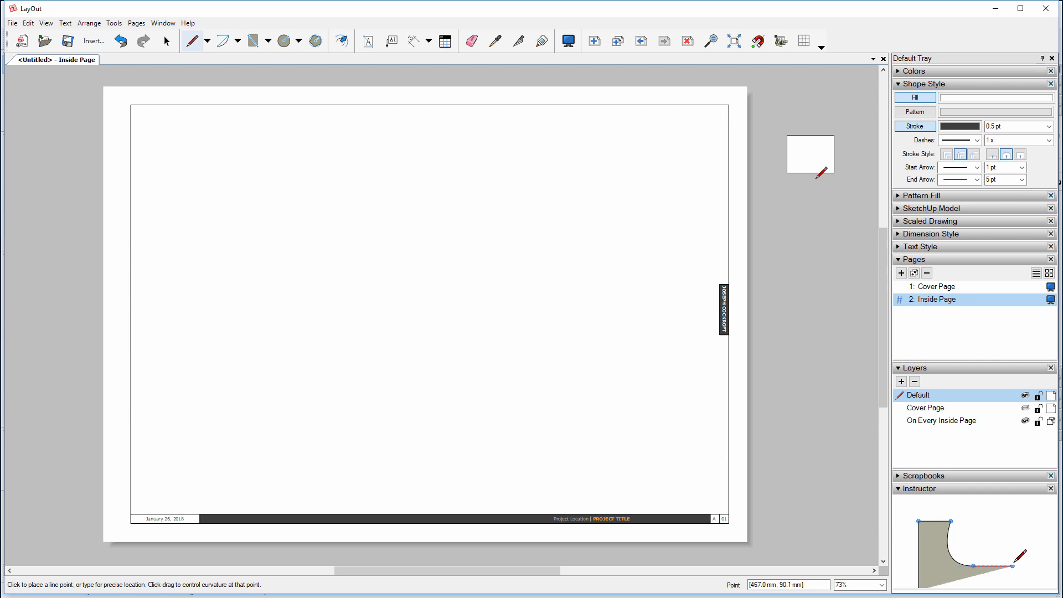
pyautogui.press('space')
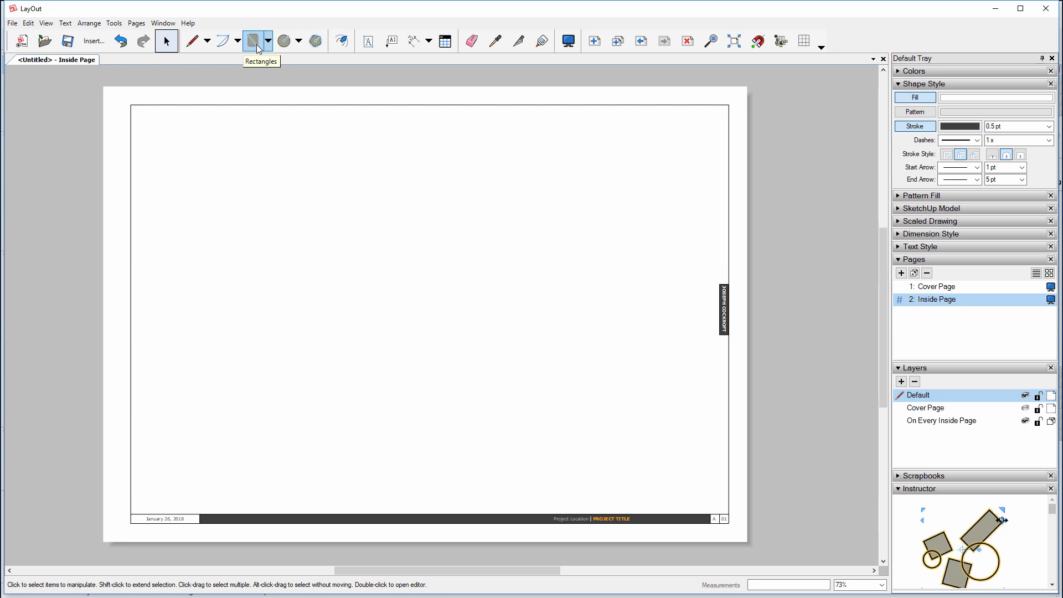
# Check in Text Style that text, label and dimension tools default to Verdana Regular 9 pt
pyautogui.click(368, 45)
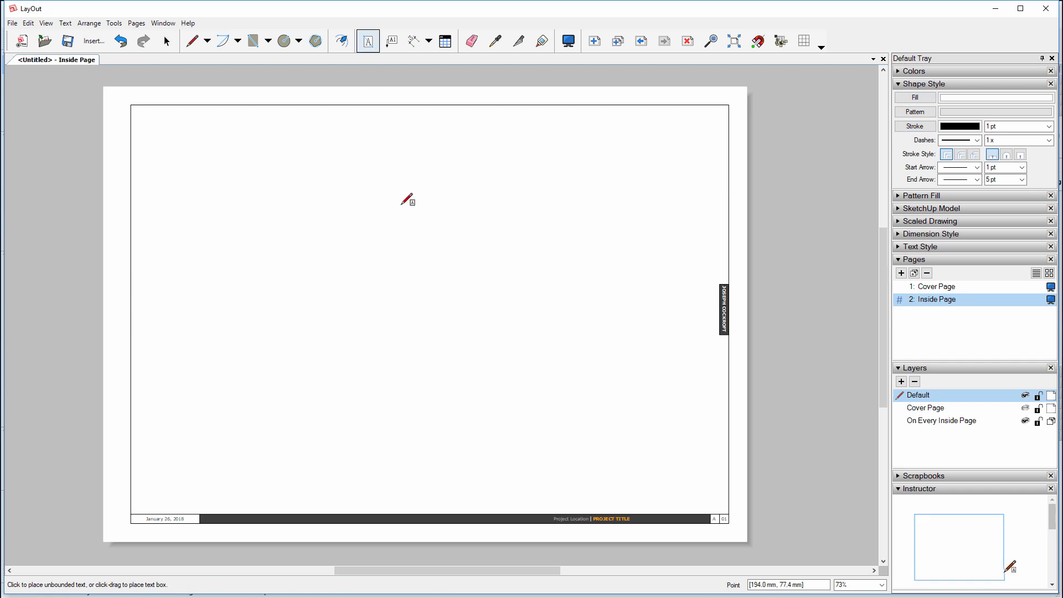
pyautogui.click(898, 246)
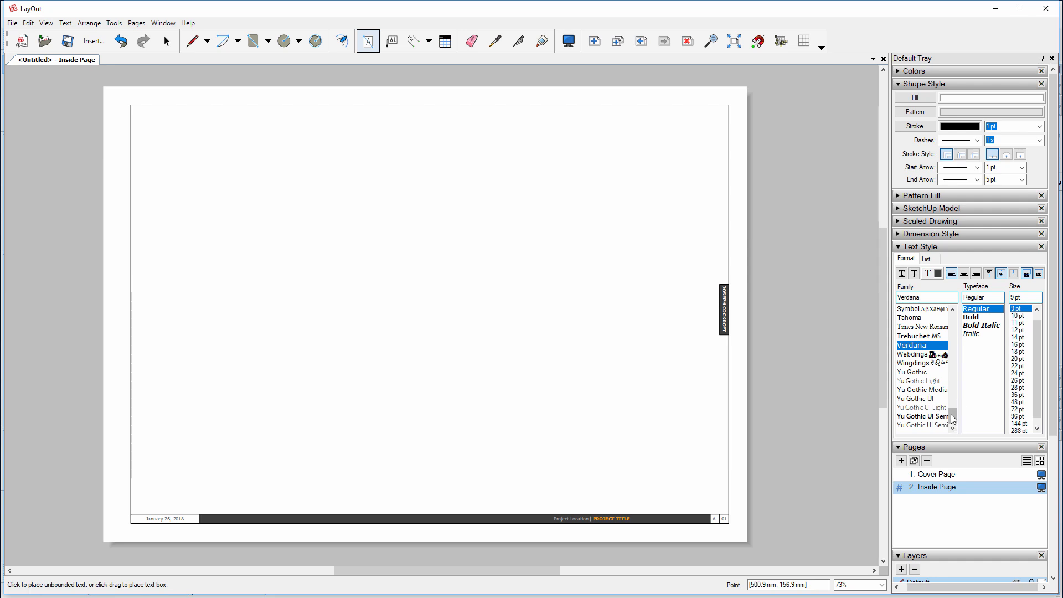
pyautogui.moveTo(952, 416); pyautogui.dragTo(959, 320)
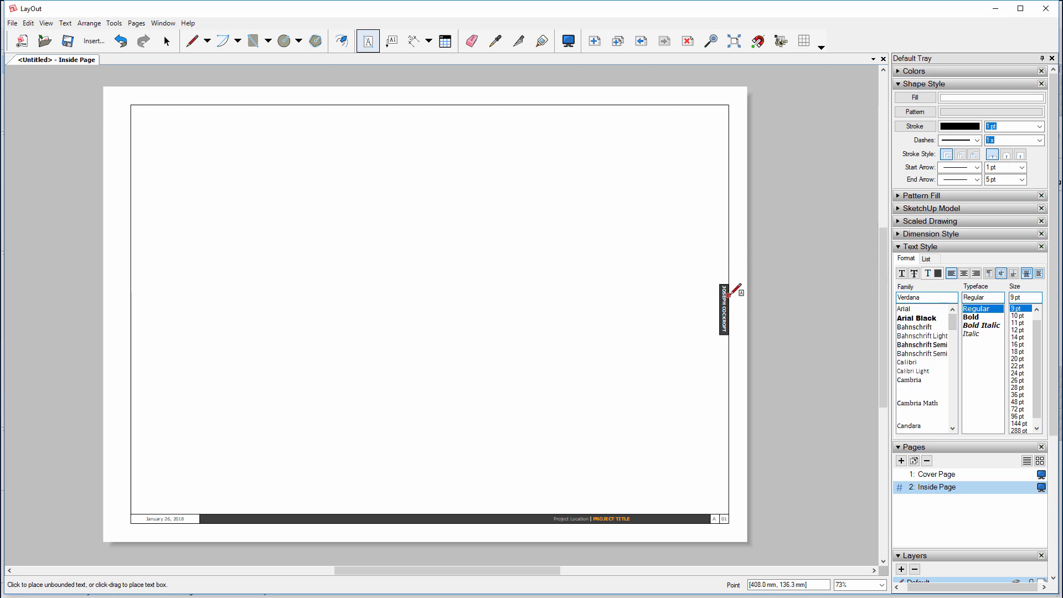
pyautogui.scroll(-5, 952, 326)
pyautogui.scroll(-6, 952, 366)
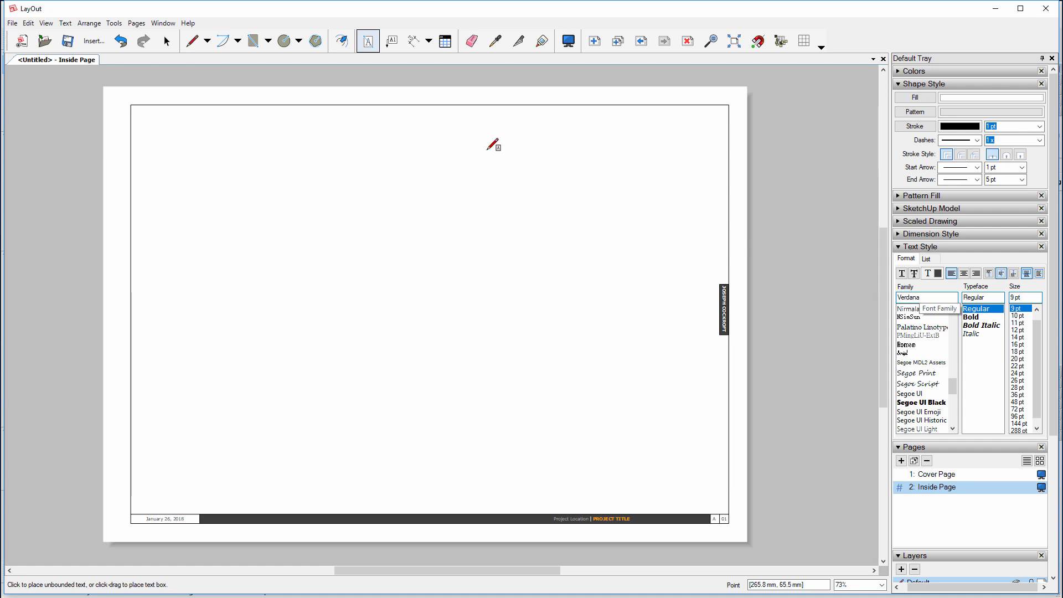
pyautogui.click(391, 43)
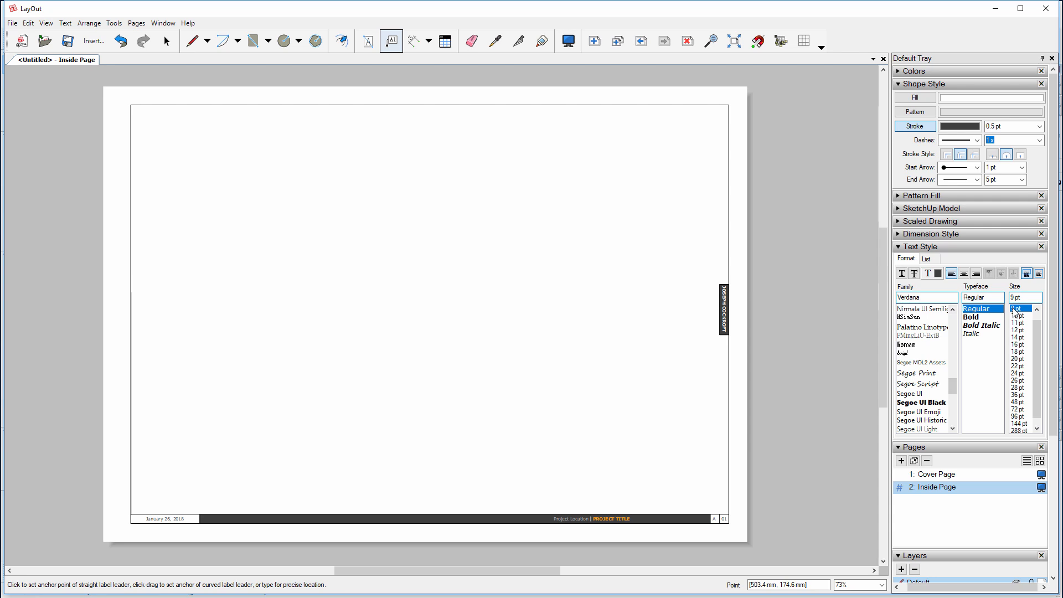
pyautogui.click(412, 45)
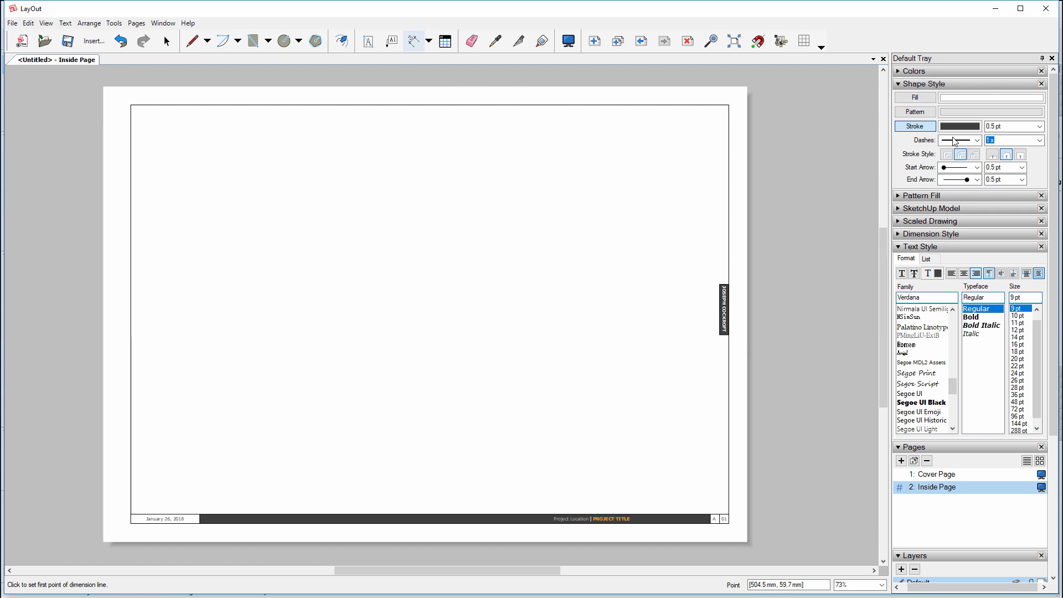
# Set both the Start Arrow and End Arrow in Shape Style to the slash style
pyautogui.click(963, 167)
pyautogui.click(972, 308)
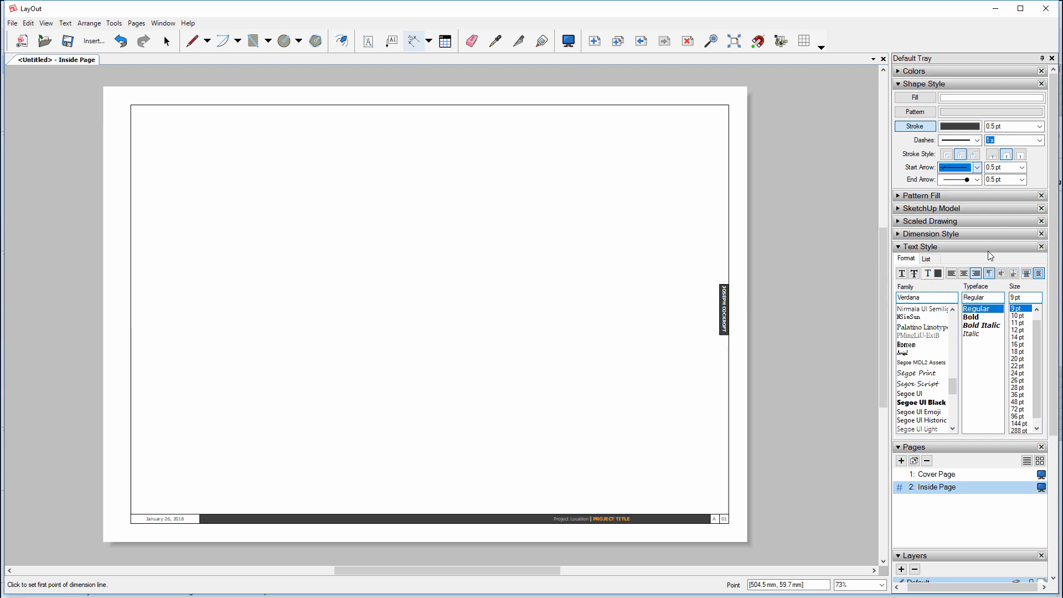
pyautogui.click(961, 179)
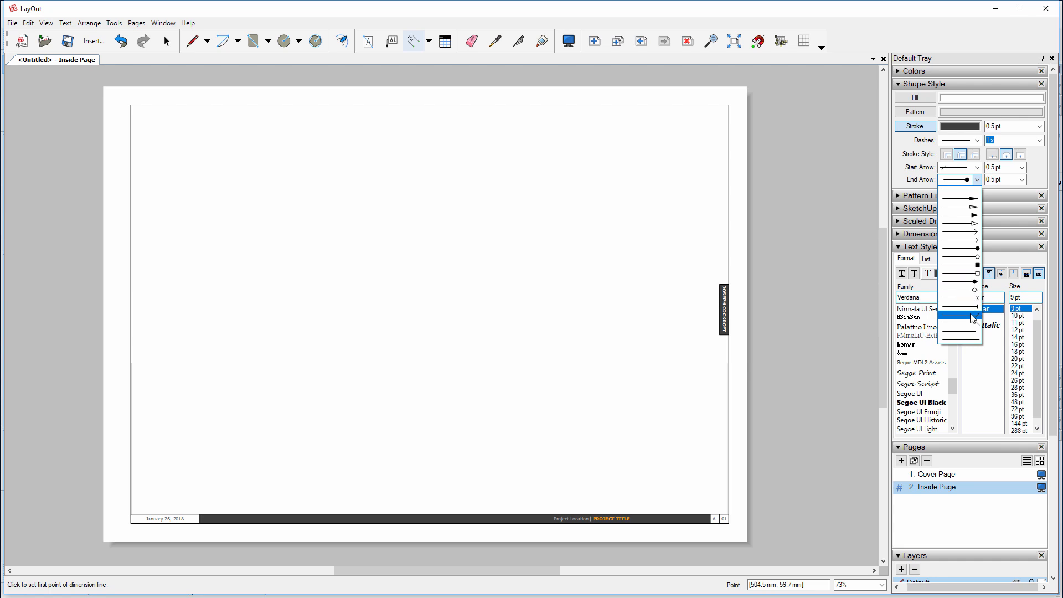
pyautogui.click(972, 316)
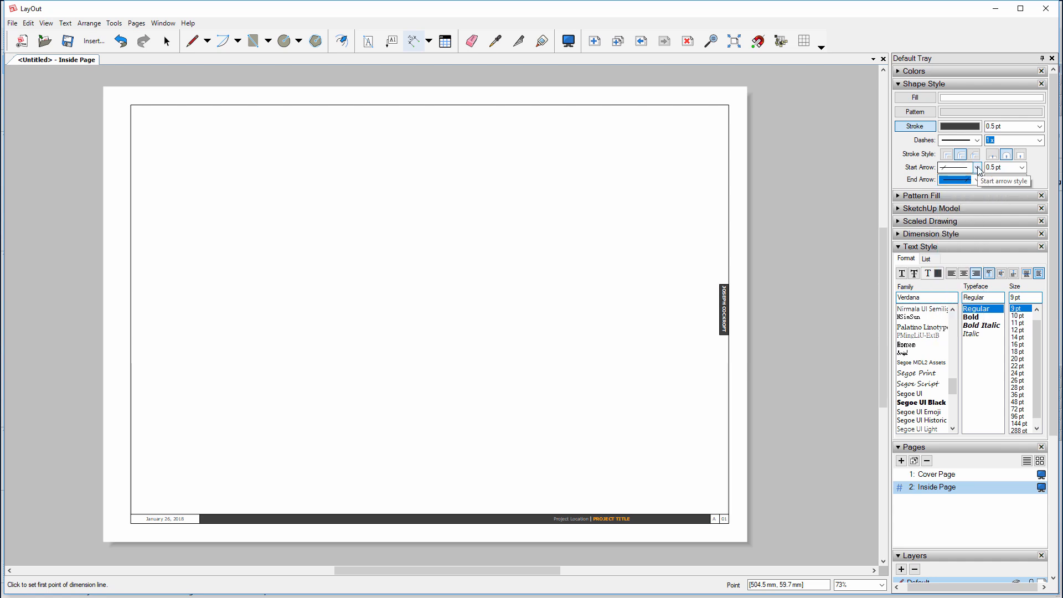
# Collapse the Layers, Instructor, Pages, Text Style and Shape Style panels
pyautogui.moveTo(1053, 170); pyautogui.dragTo(1046, 276)
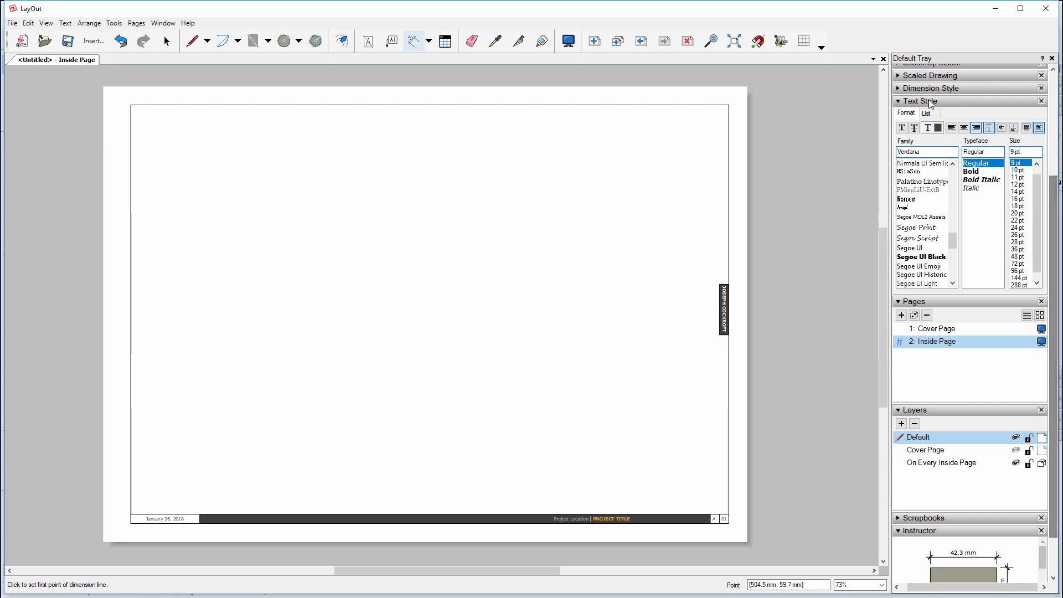
pyautogui.click(915, 412)
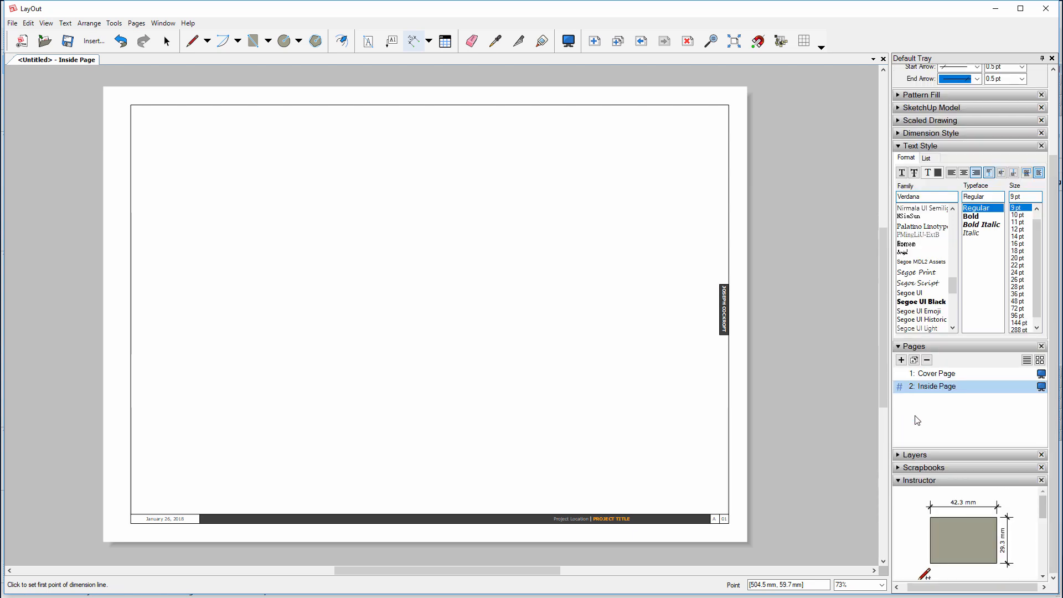
pyautogui.click(913, 482)
pyautogui.click(912, 445)
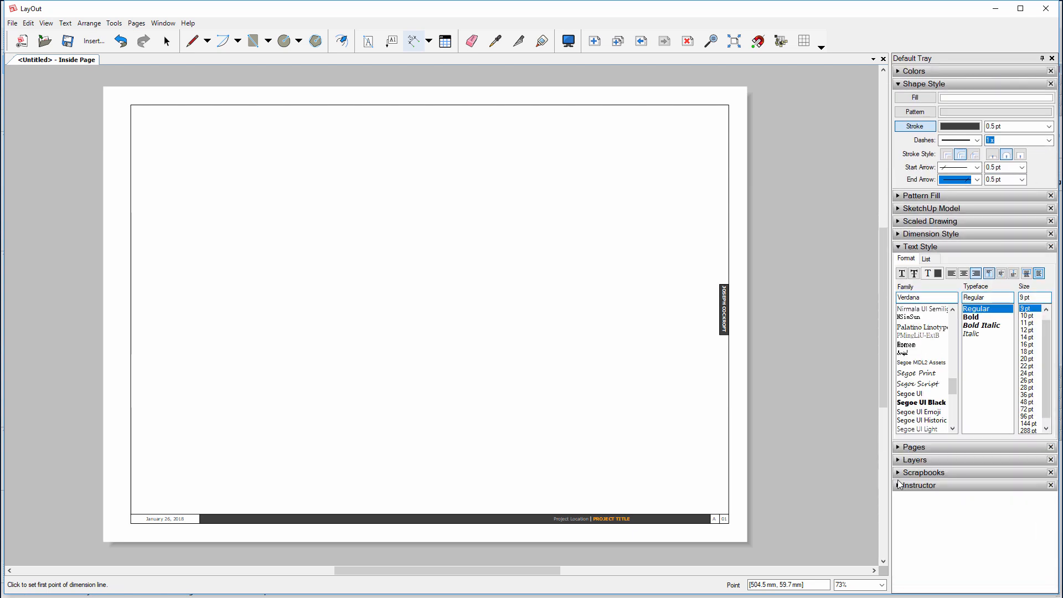
pyautogui.click(903, 247)
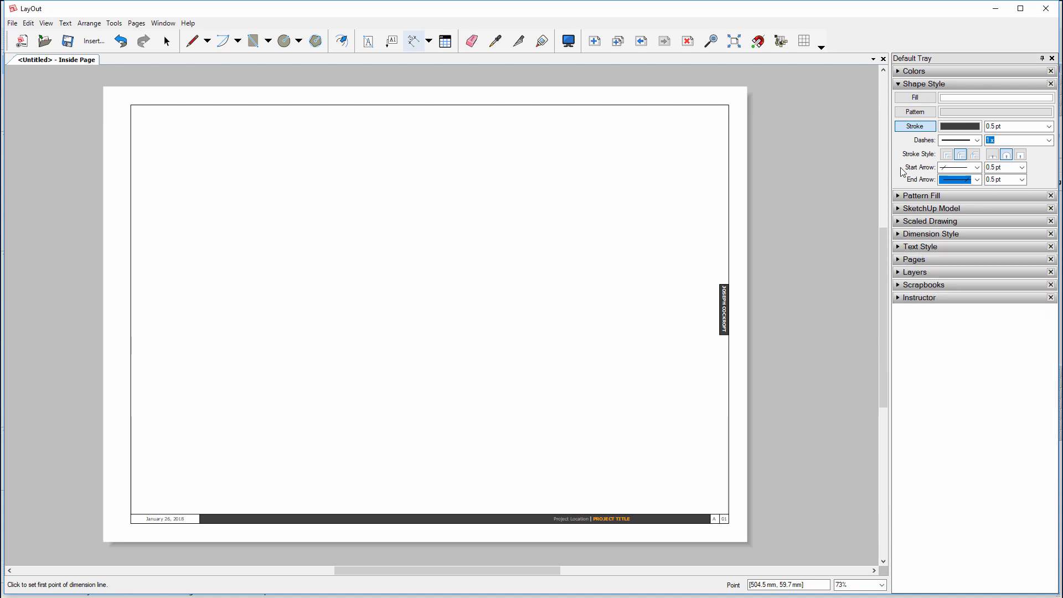
pyautogui.click(900, 84)
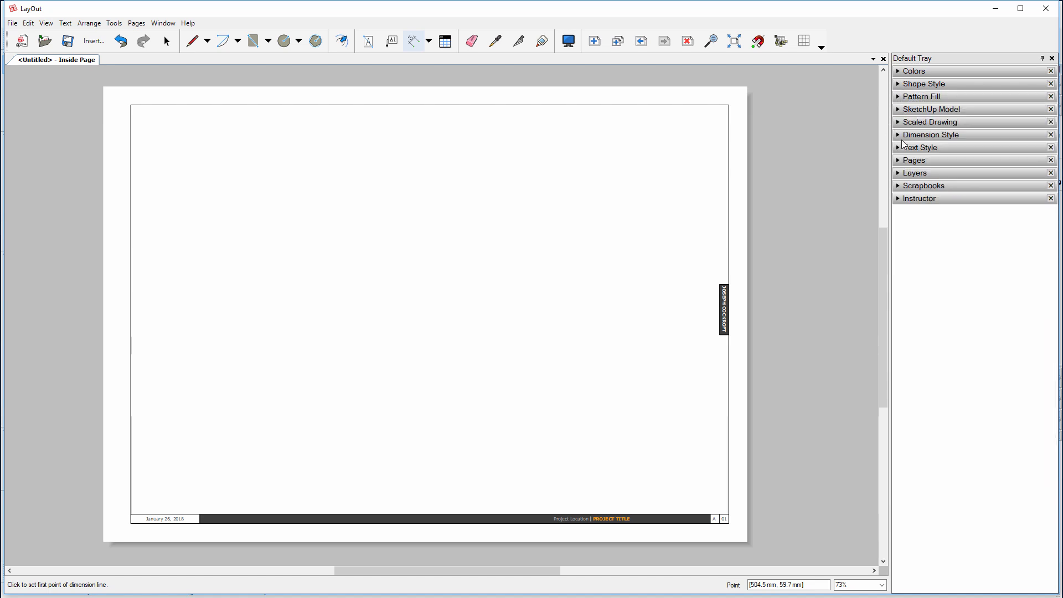
# In Dimension Style, turn off Display units and set Length unit to Millimeter with Precision 1
pyautogui.click(898, 136)
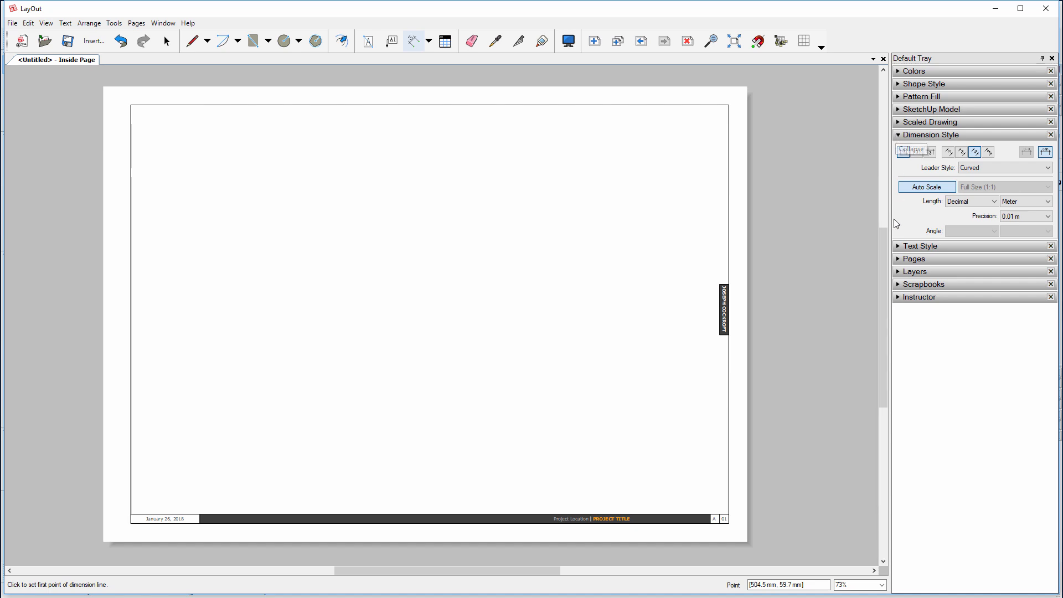
pyautogui.click(1043, 156)
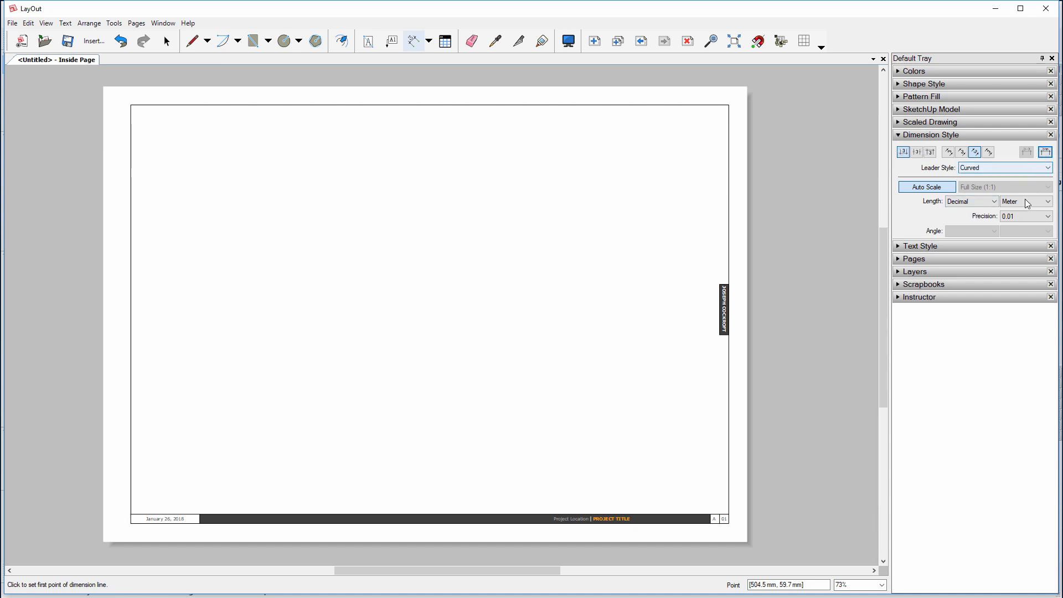
pyautogui.click(1024, 200)
pyautogui.click(1024, 221)
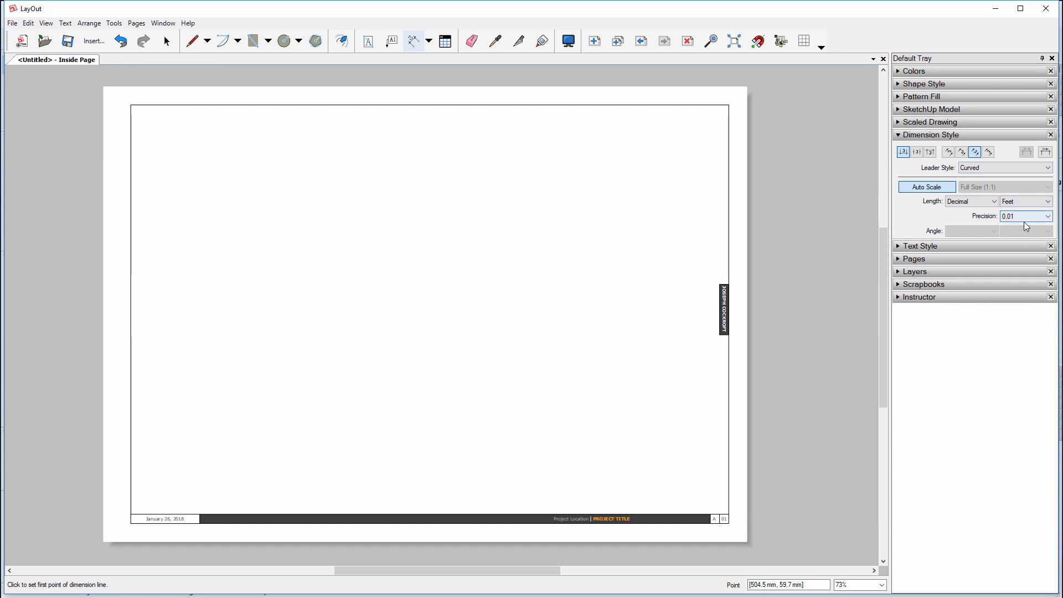
pyautogui.click(1025, 201)
pyautogui.click(1022, 226)
pyautogui.click(1020, 216)
pyautogui.click(1022, 224)
pyautogui.click(1017, 218)
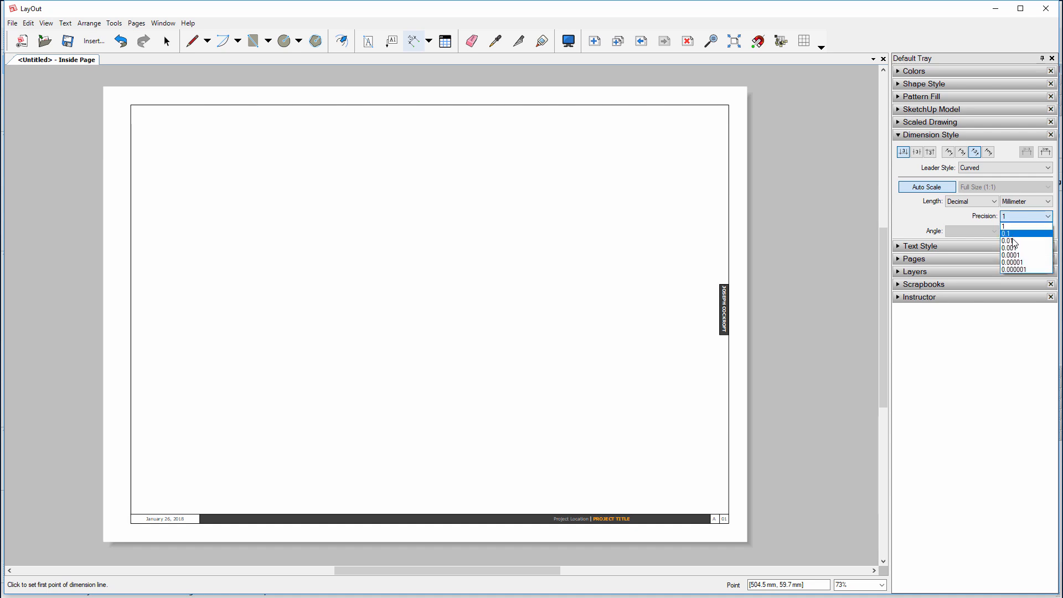
pyautogui.click(1013, 218)
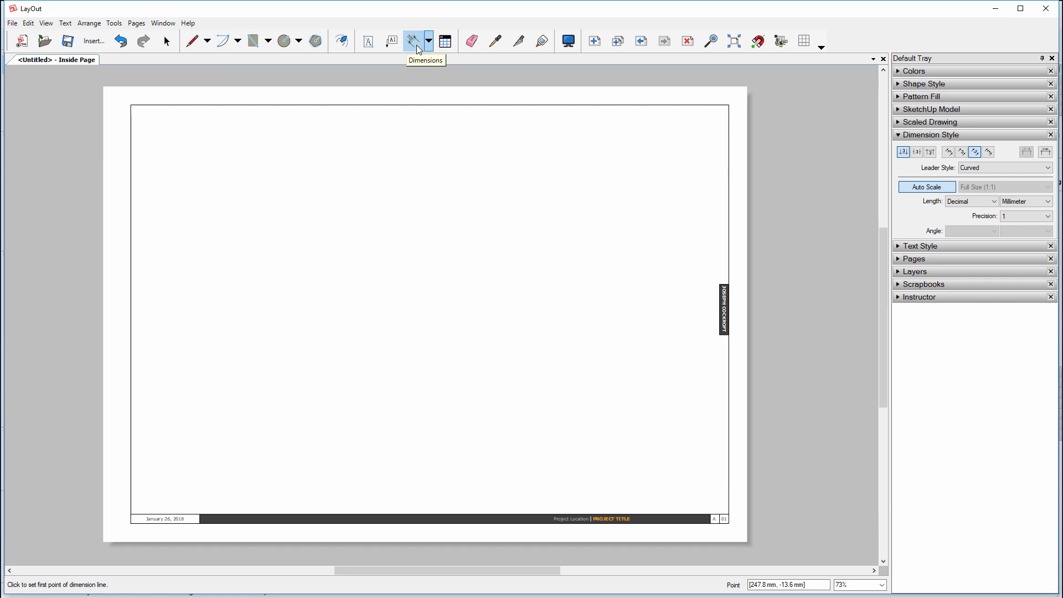
# Draw trial linear dimensions on the page reading 39 and 4
pyautogui.click(537, 212)
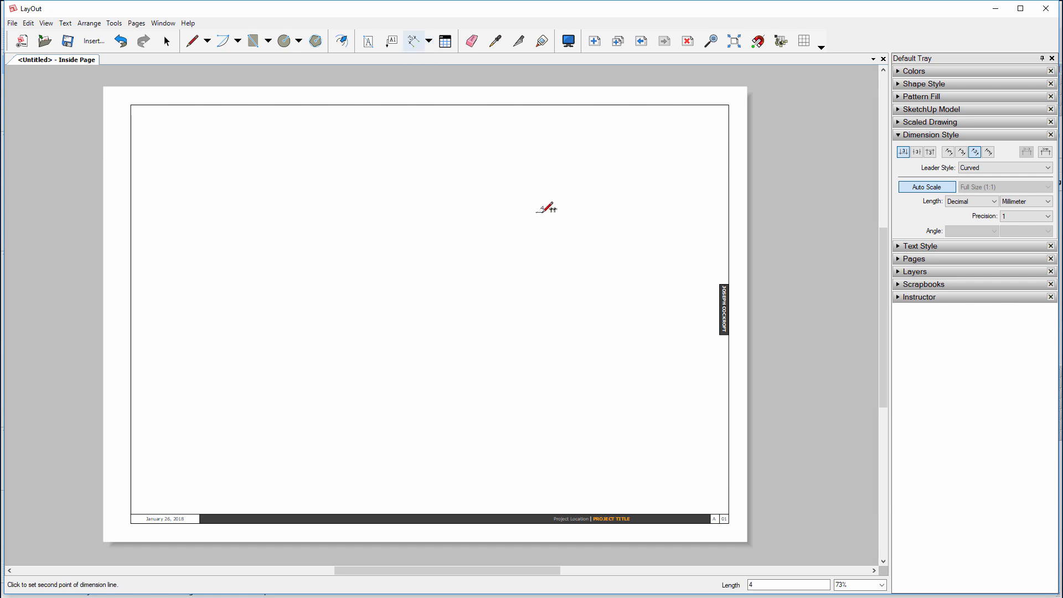
pyautogui.click(544, 211)
pyautogui.click(544, 221)
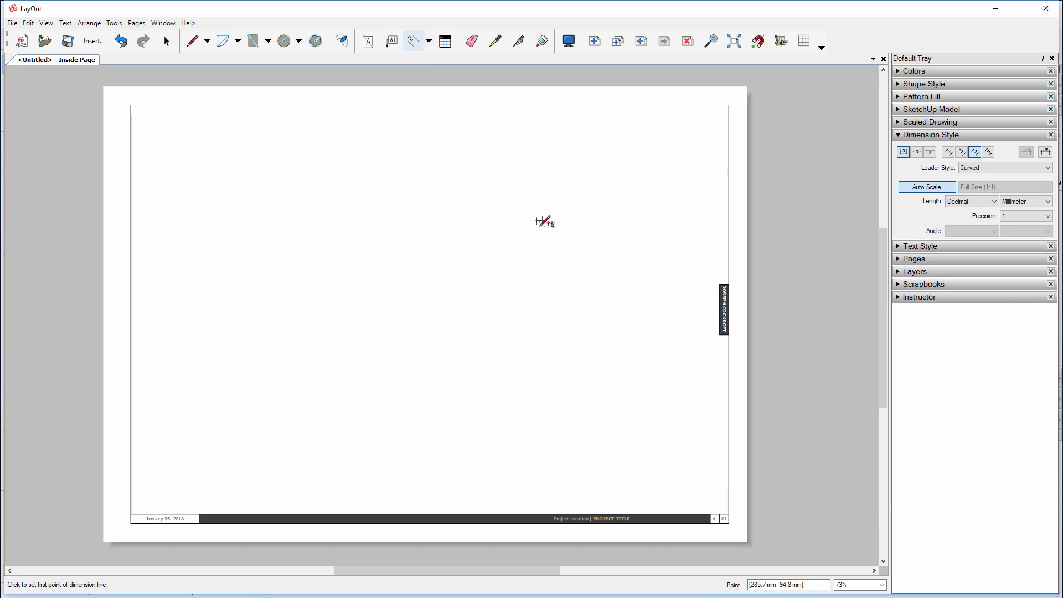
pyautogui.scroll(4, 545, 224)
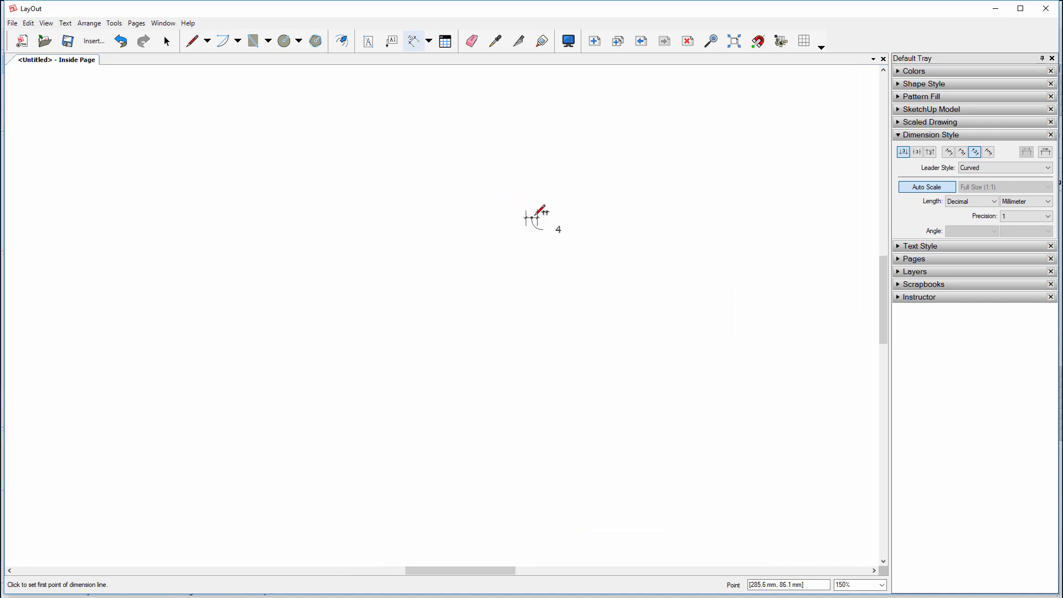
pyautogui.click(352, 311)
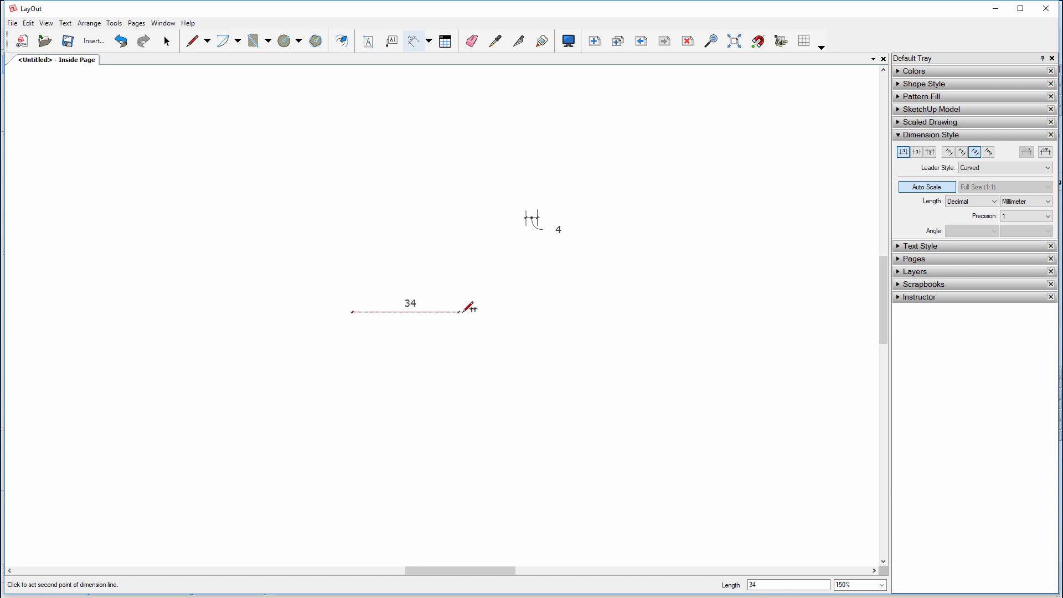
pyautogui.click(474, 311)
pyautogui.click(480, 311)
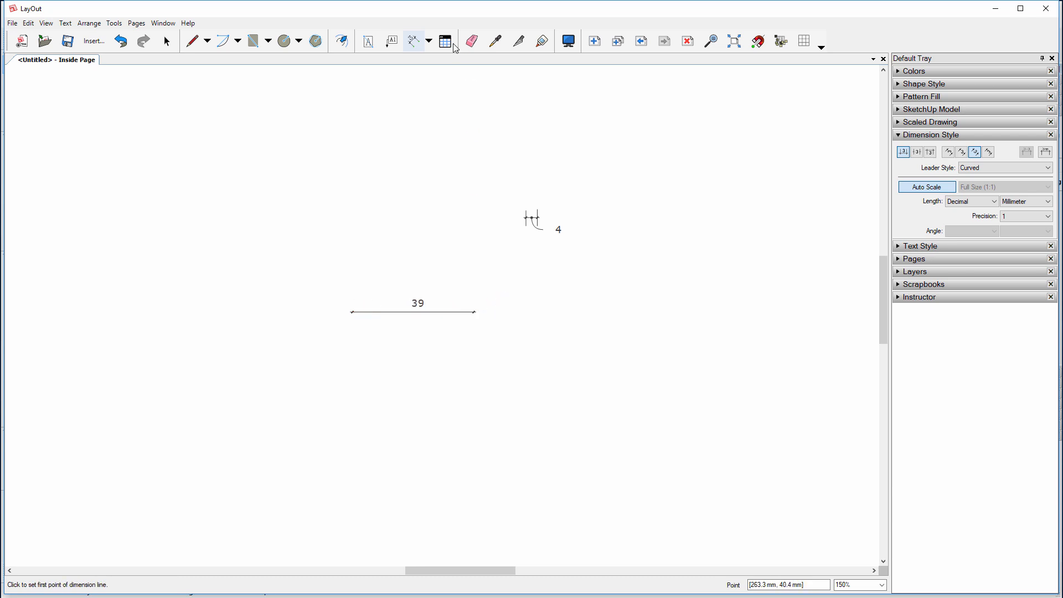
pyautogui.click(498, 301)
pyautogui.click(511, 302)
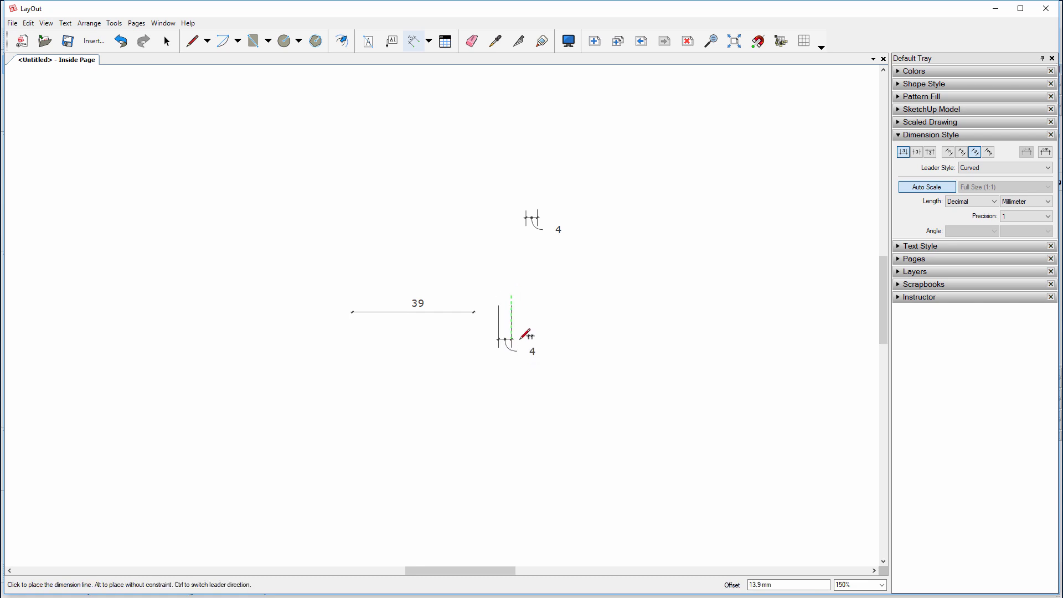
pyautogui.click(526, 338)
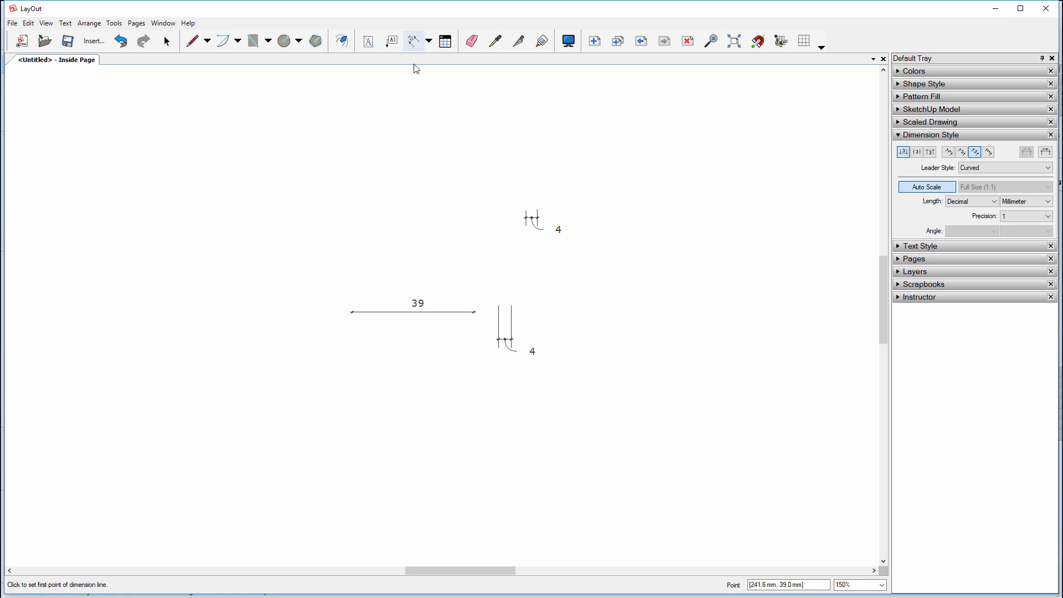
# Box-select all the trial dimensions and delete them
pyautogui.press('space')
pyautogui.moveTo(611, 445); pyautogui.dragTo(226, 148)
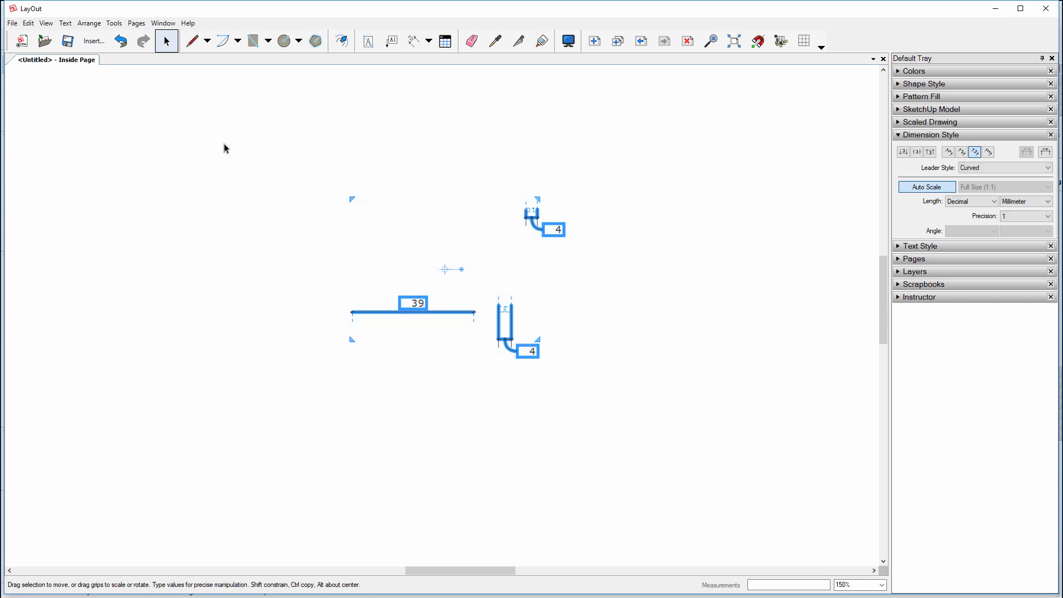
pyautogui.press('Delete')
pyautogui.click(413, 41)
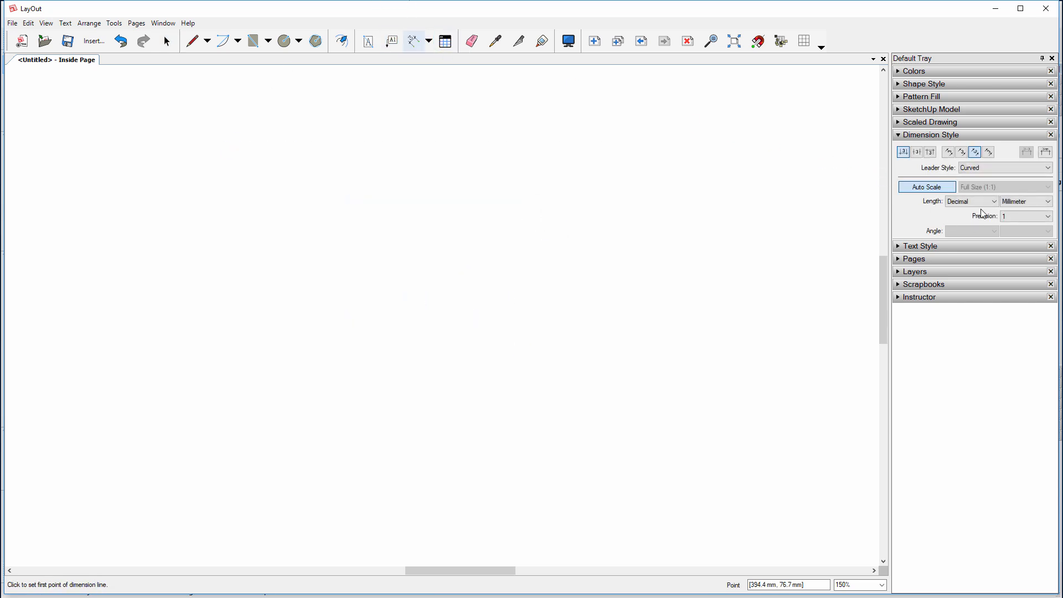
# Set the dimension Leader Style to No Leader, then collapse the Dimension Style and Text Style panels
pyautogui.click(980, 168)
pyautogui.click(981, 195)
pyautogui.click(898, 247)
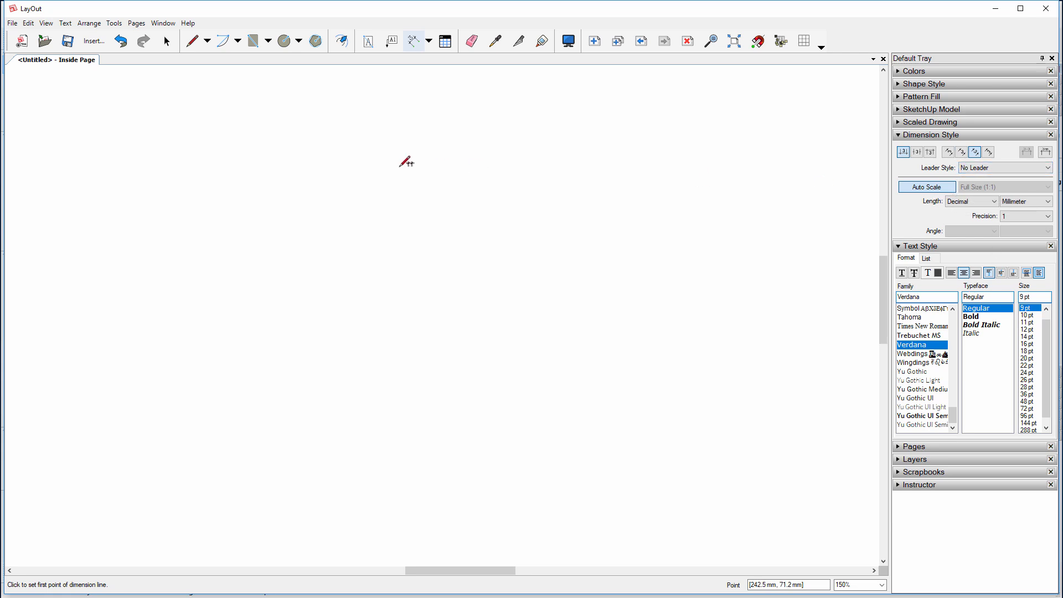
pyautogui.click(932, 135)
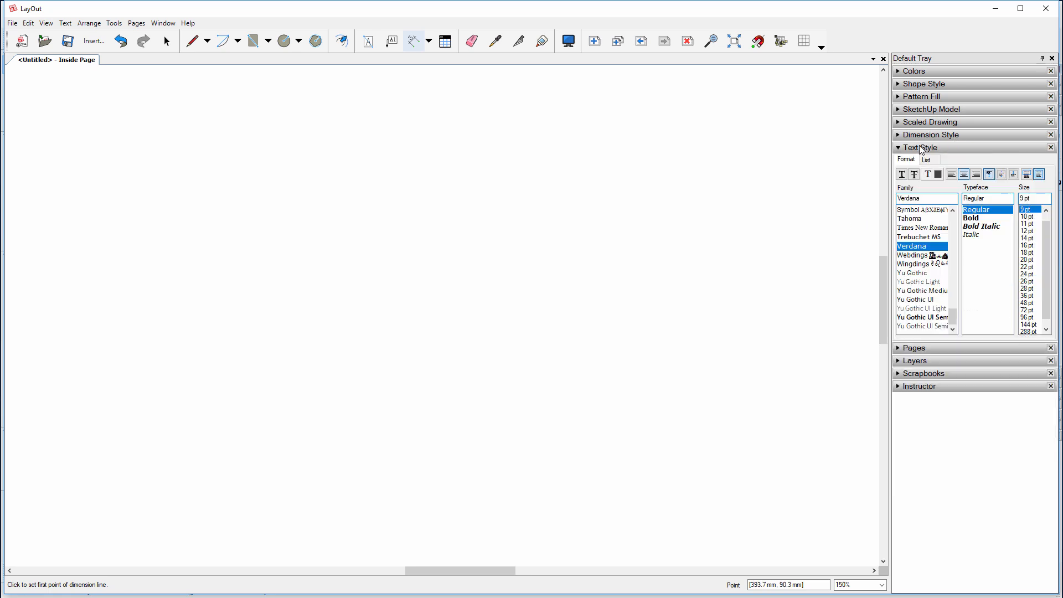
pyautogui.click(921, 149)
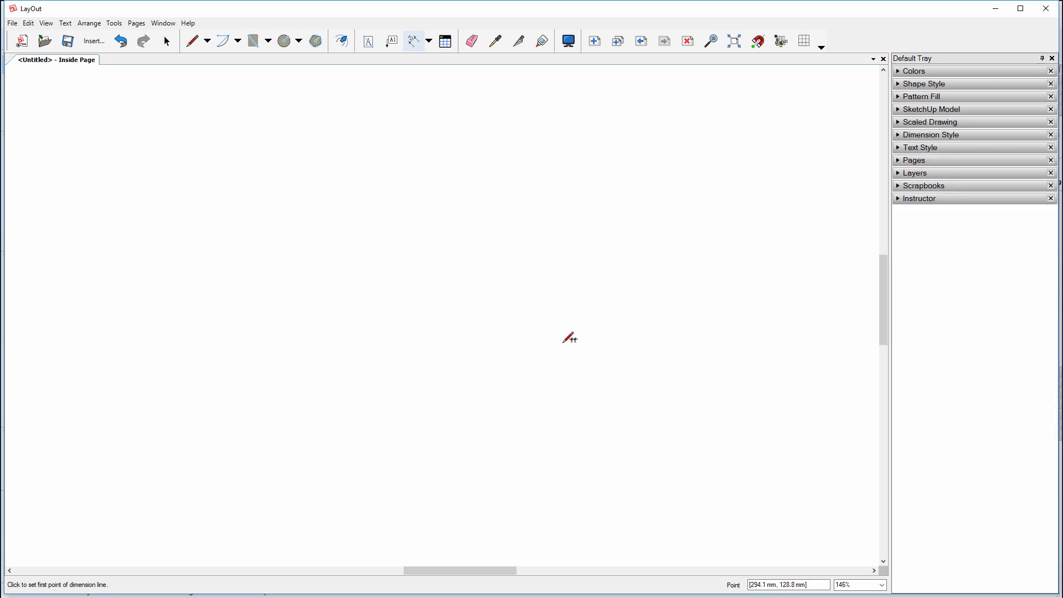
pyautogui.scroll(-5, 576, 332)
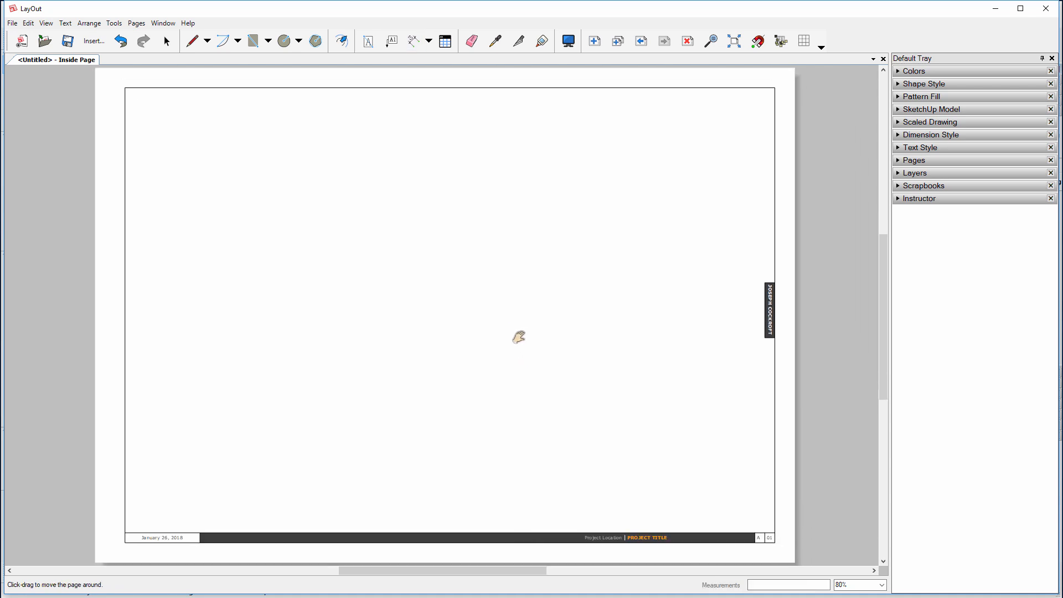
pyautogui.scroll(-1, 526, 337)
pyautogui.press('d')
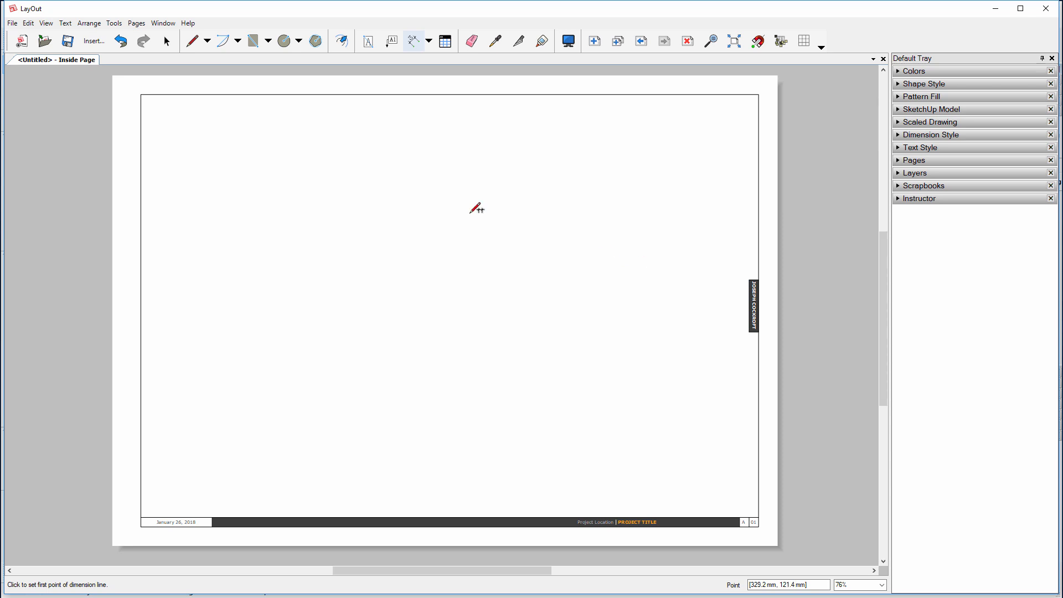
# Use Save As Template to store the document as 'Template' in the My Templates folder
pyautogui.click(13, 24)
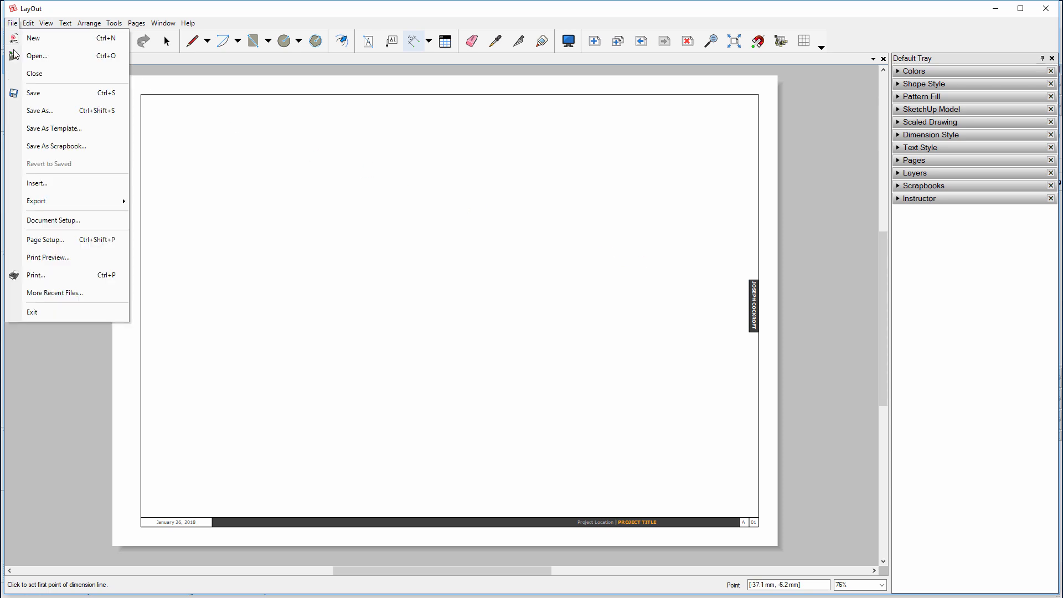
pyautogui.click(28, 128)
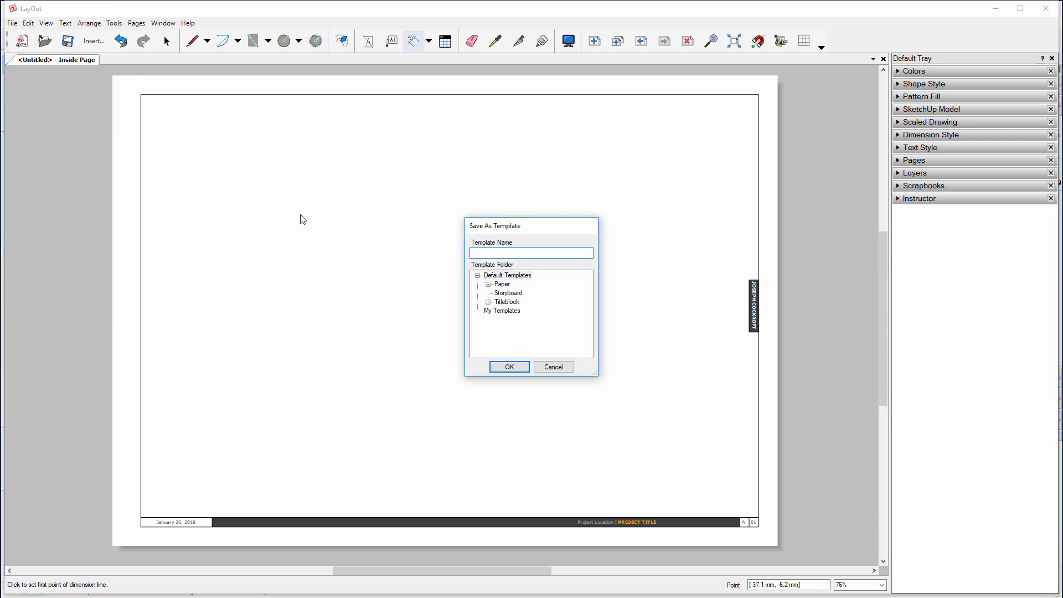
pyautogui.click(494, 313)
pyautogui.click(492, 254)
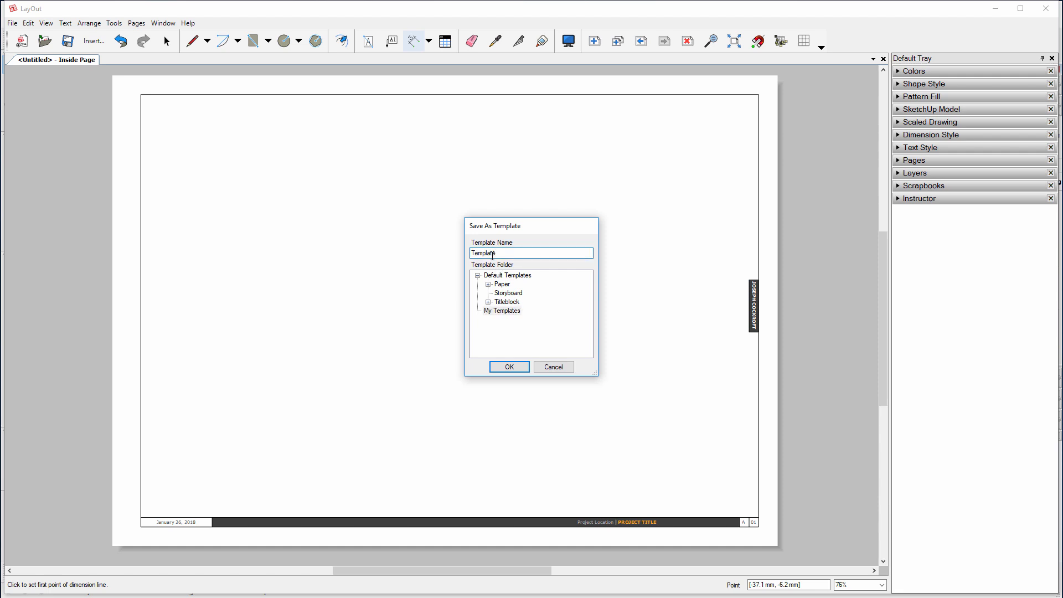
pyautogui.click(501, 367)
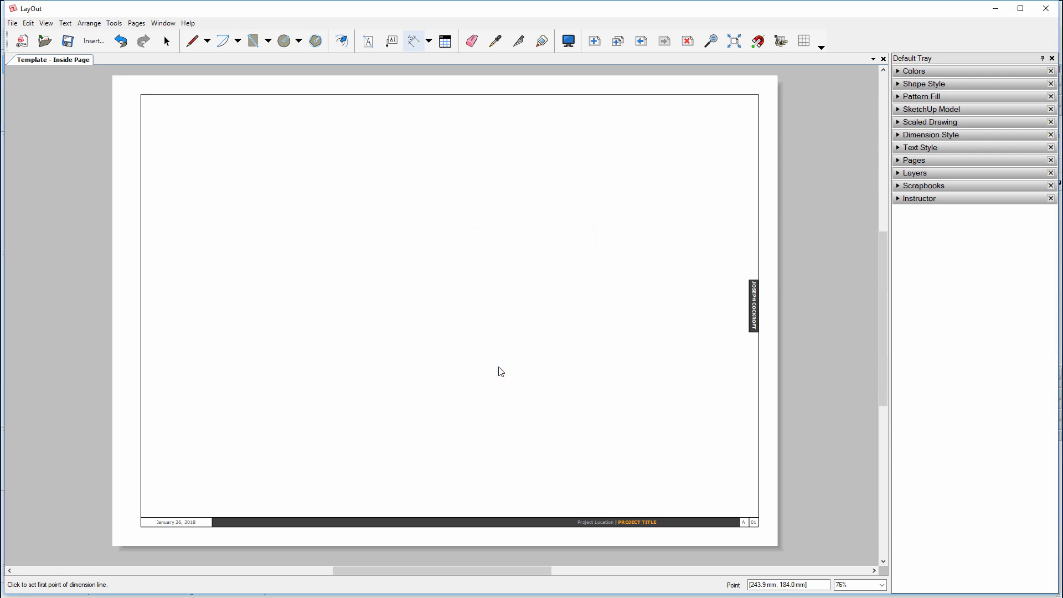
# Close the template document and browse My Templates in the new-document chooser
pyautogui.click(883, 59)
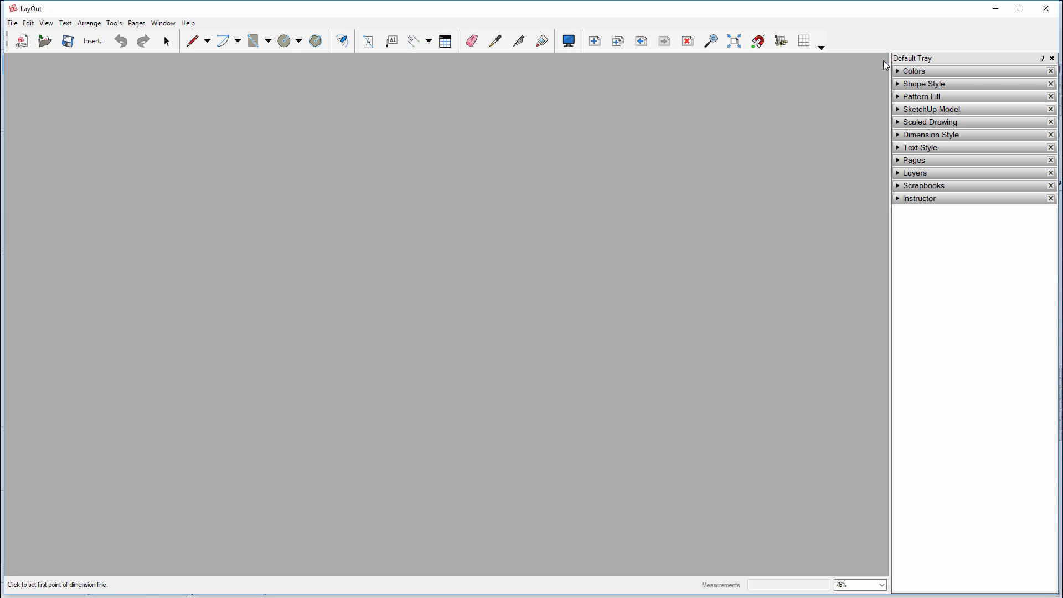
pyautogui.click(13, 23)
pyautogui.click(15, 25)
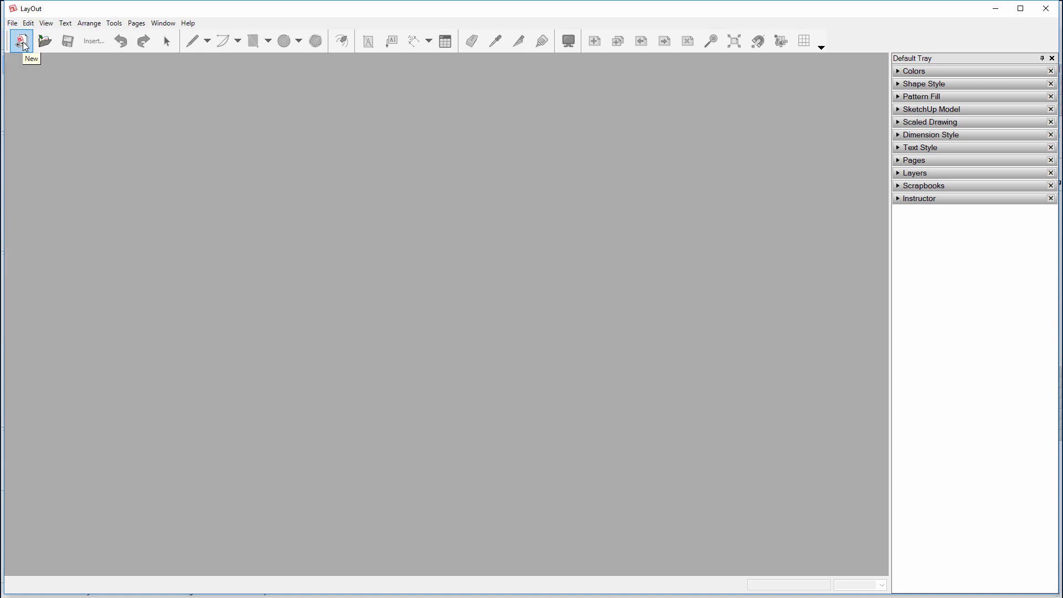
pyautogui.click(22, 41)
pyautogui.moveTo(110, 53); pyautogui.dragTo(230, 125)
pyautogui.click(223, 242)
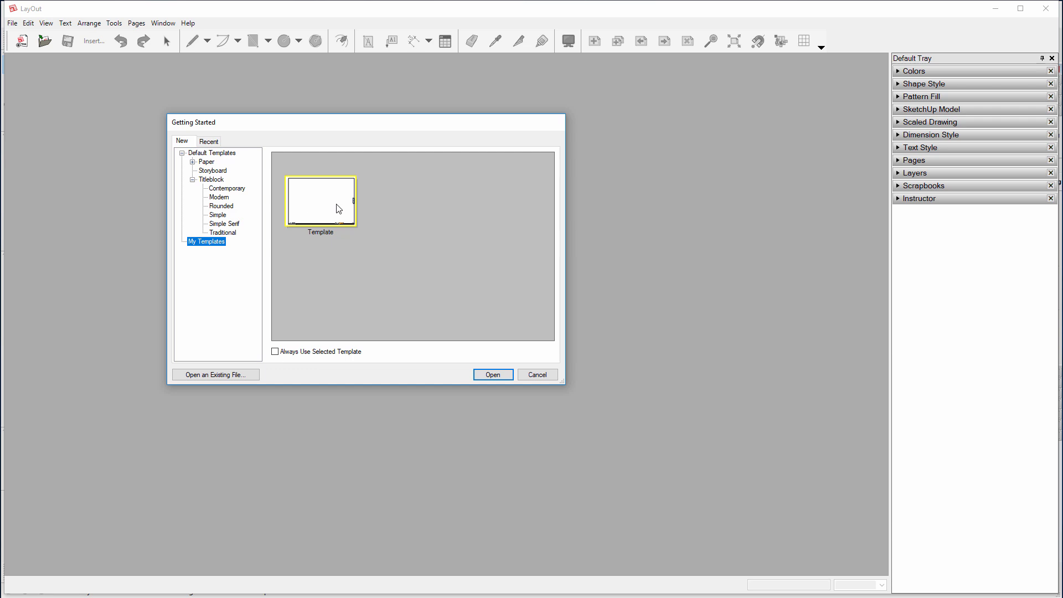
# Create a new document from the saved Template and check its cover and inside pages
pyautogui.click(481, 376)
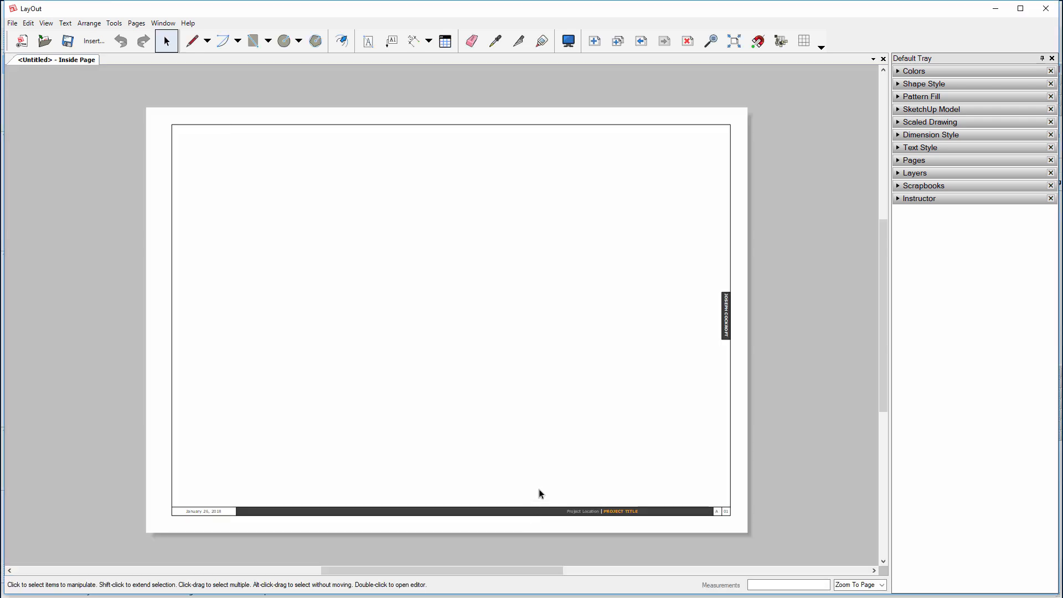
pyautogui.click(641, 42)
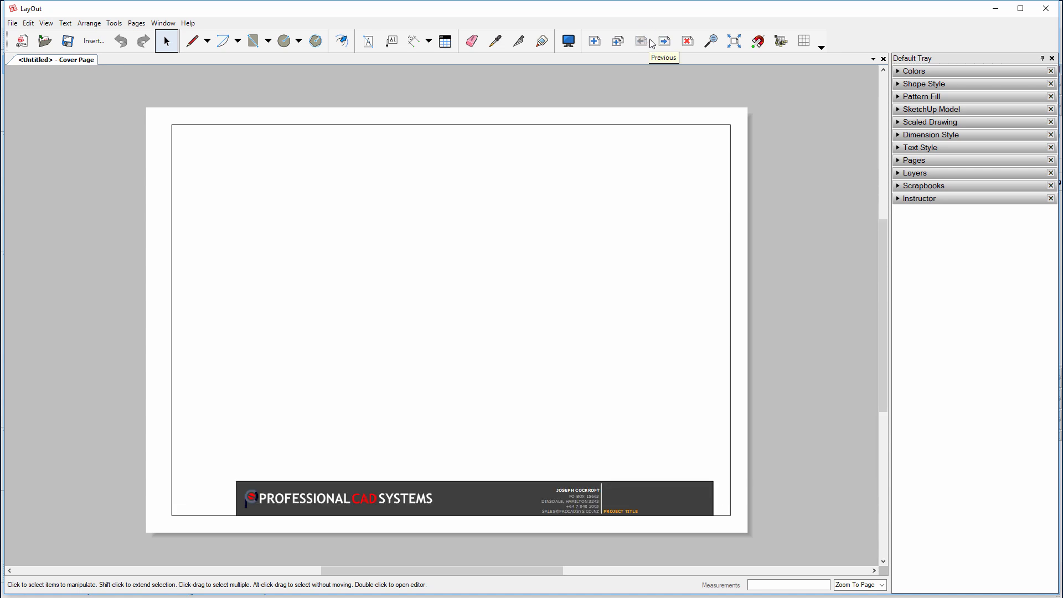
pyautogui.click(664, 41)
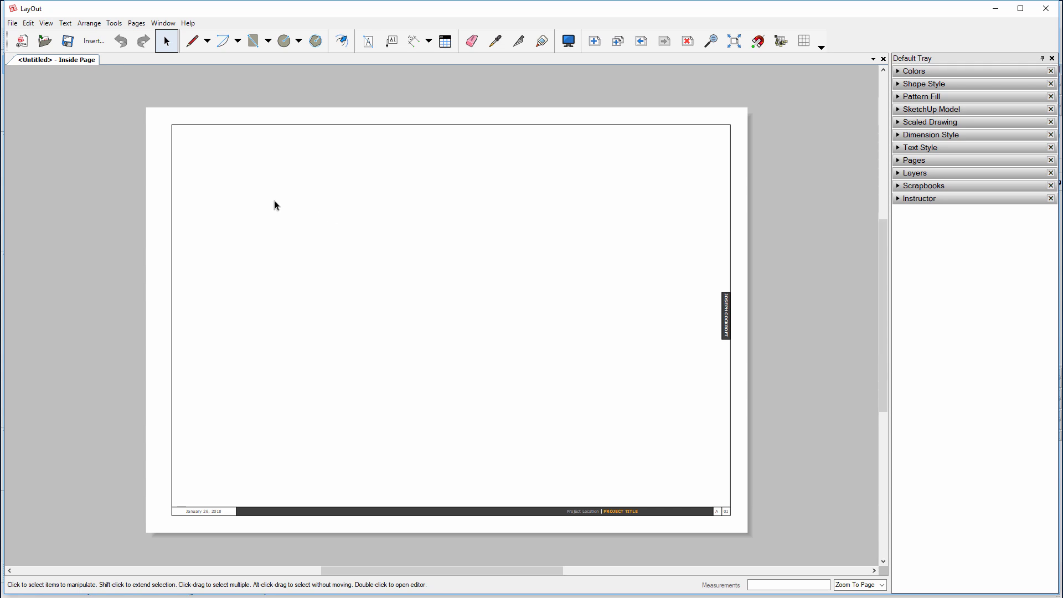
pyautogui.click(29, 22)
pyautogui.click(37, 364)
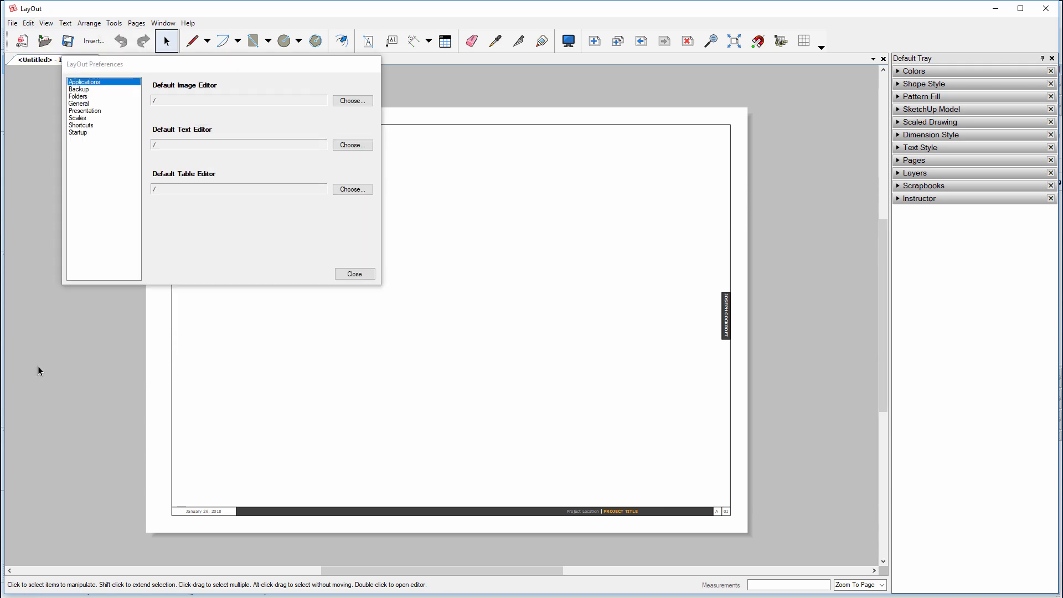
pyautogui.click(91, 134)
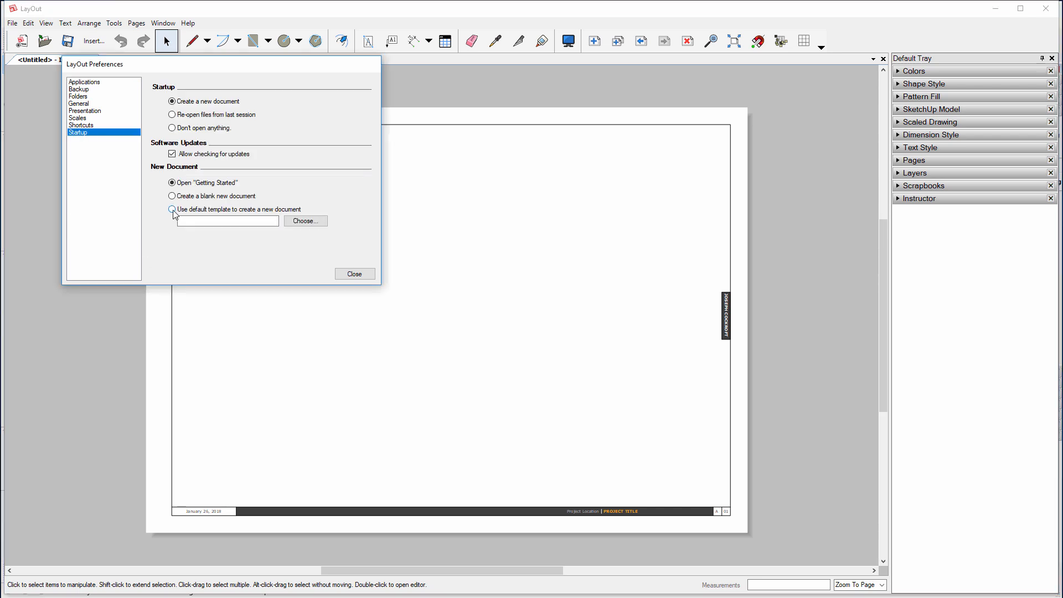
pyautogui.click(172, 210)
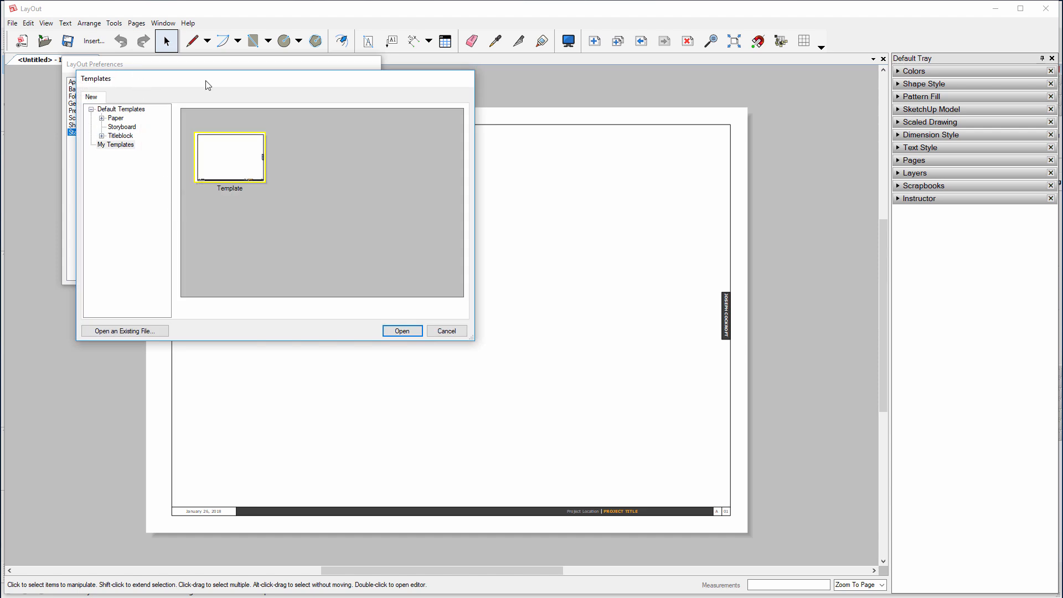
pyautogui.moveTo(205, 80); pyautogui.dragTo(518, 76)
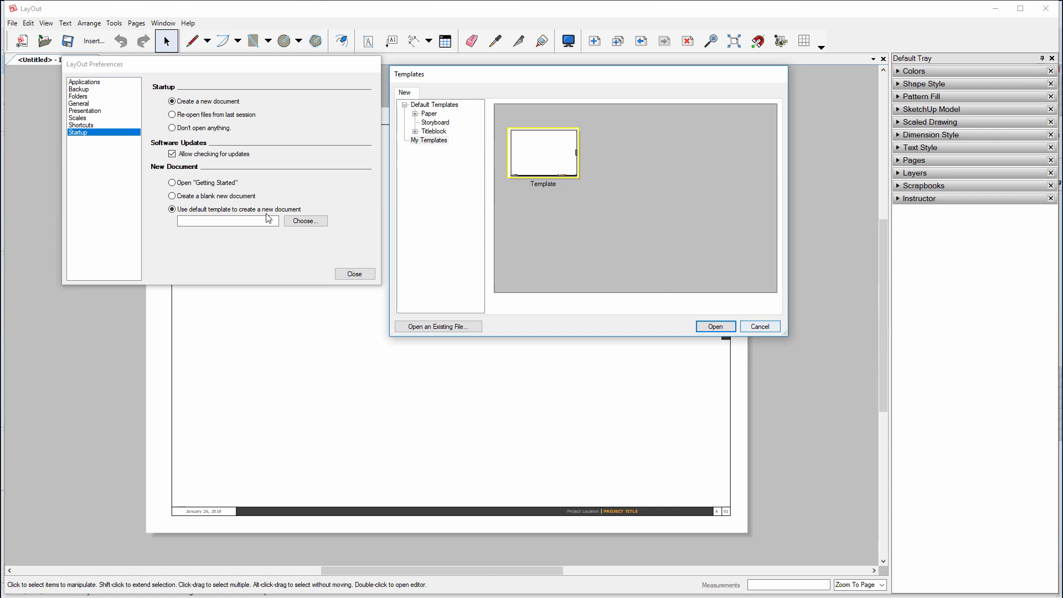
pyautogui.click(759, 326)
pyautogui.click(172, 183)
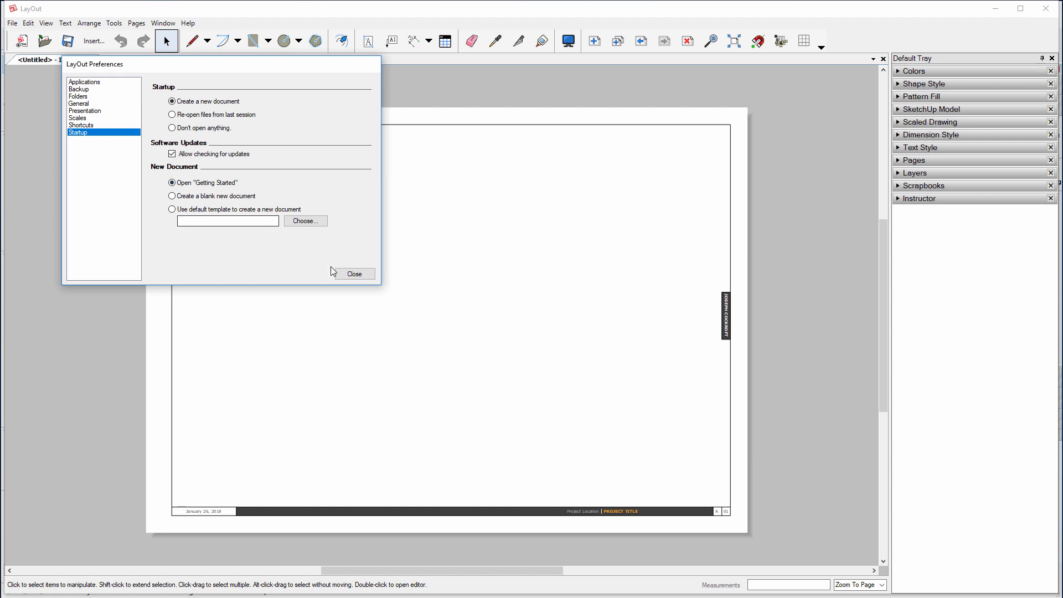
pyautogui.click(343, 274)
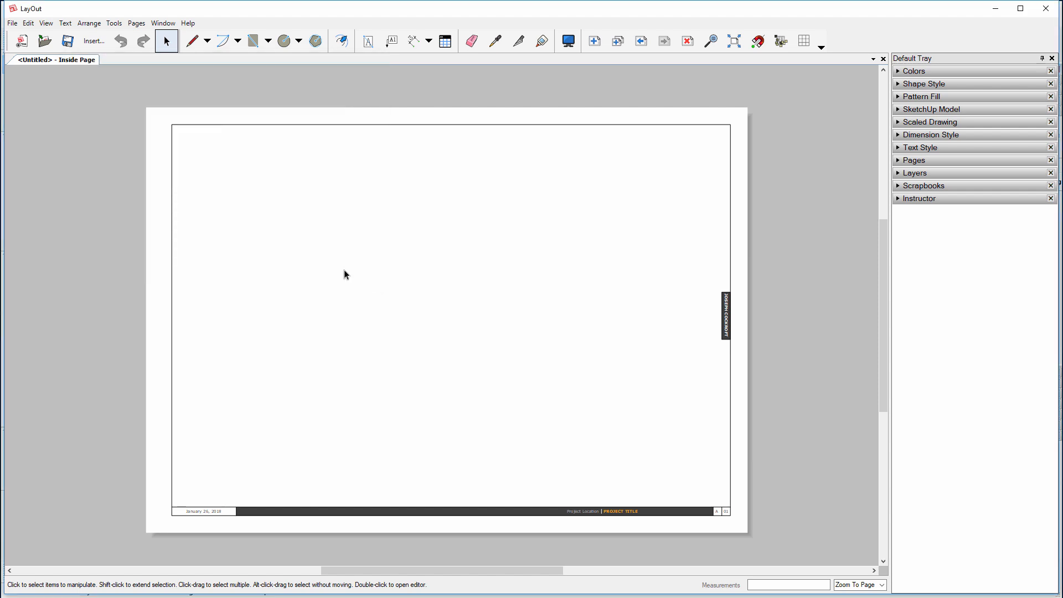